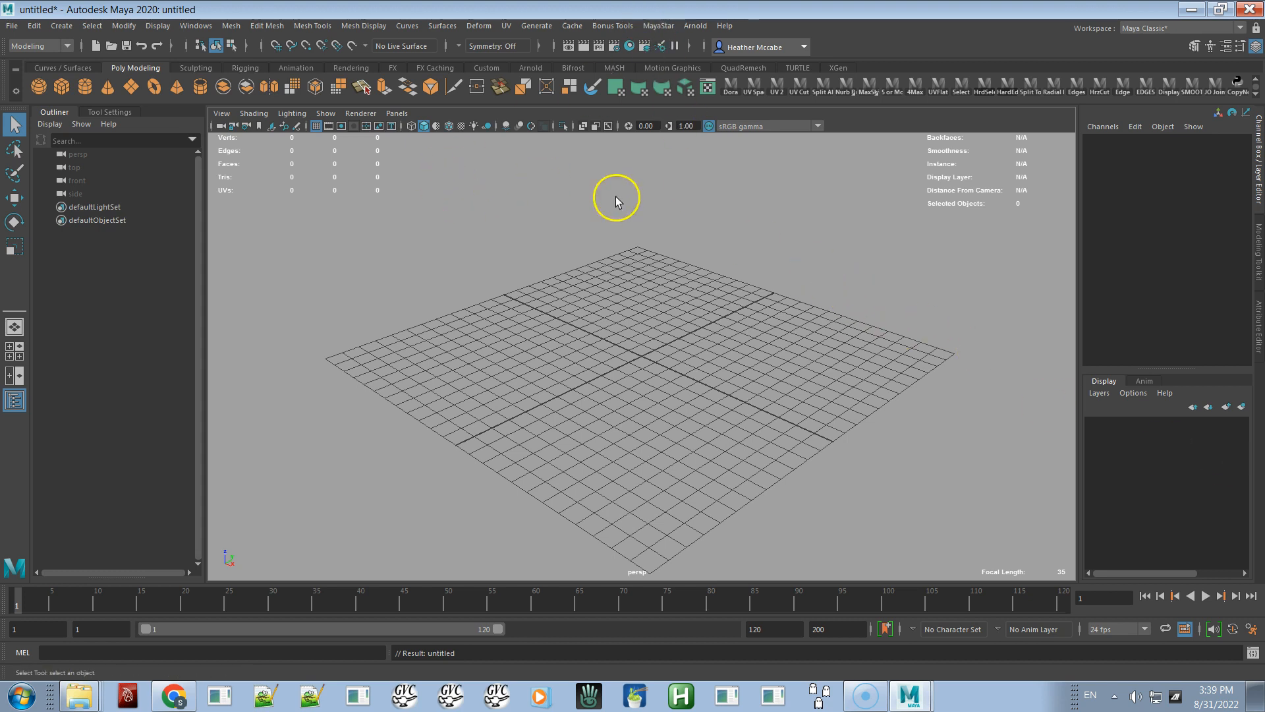
Step: Open the MayaStar Panel and switch it to the External DevKits tools
left_click(656, 25)
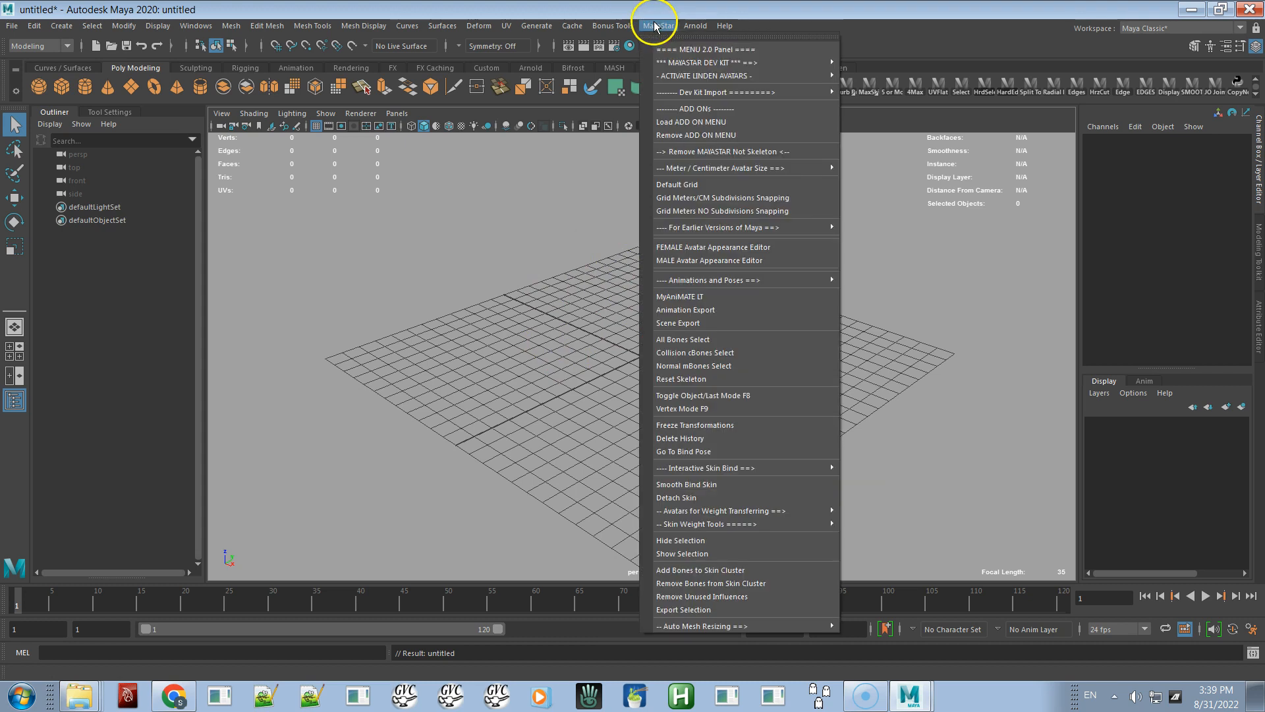
left_click(675, 51)
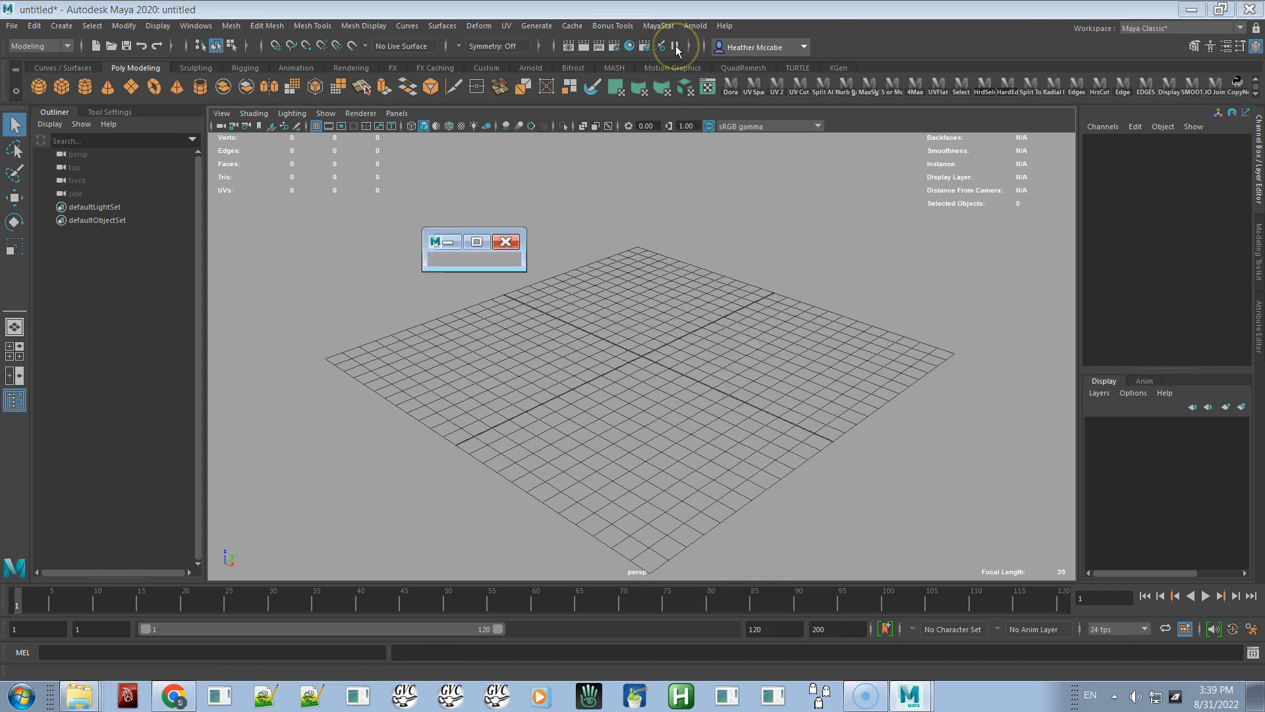
left_click_drag(437, 135, 397, 135)
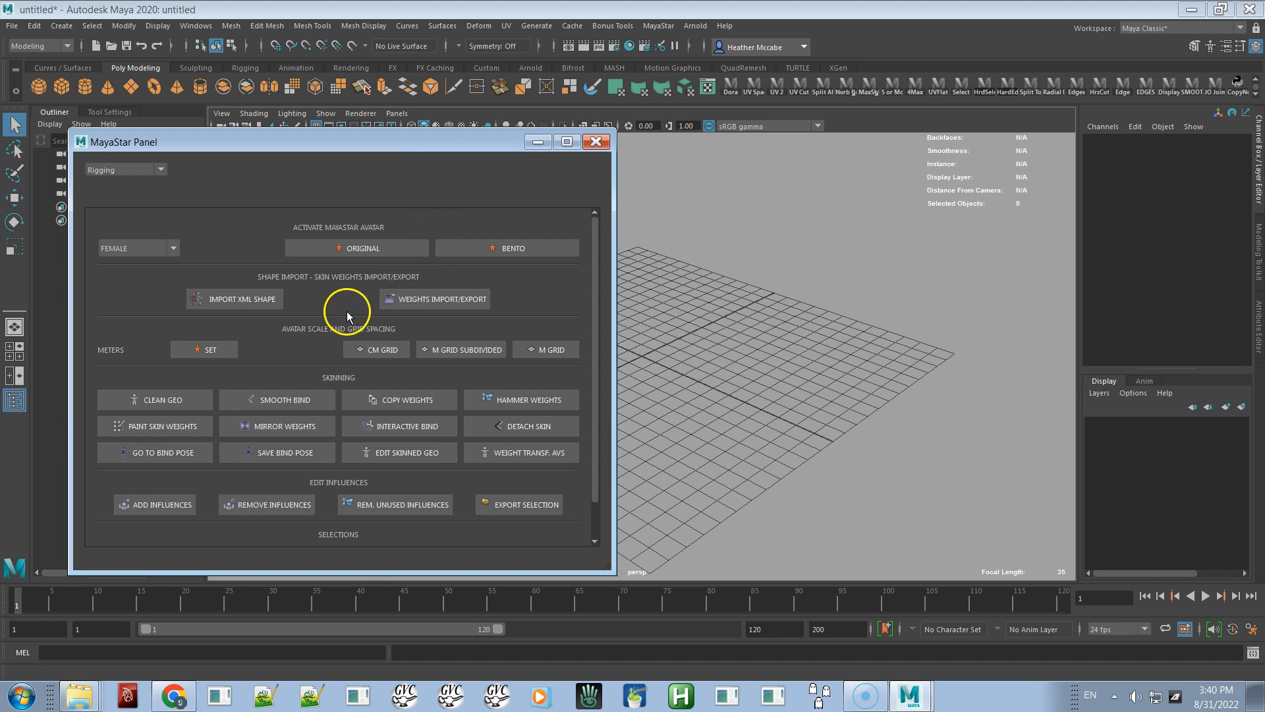
left_click(159, 171)
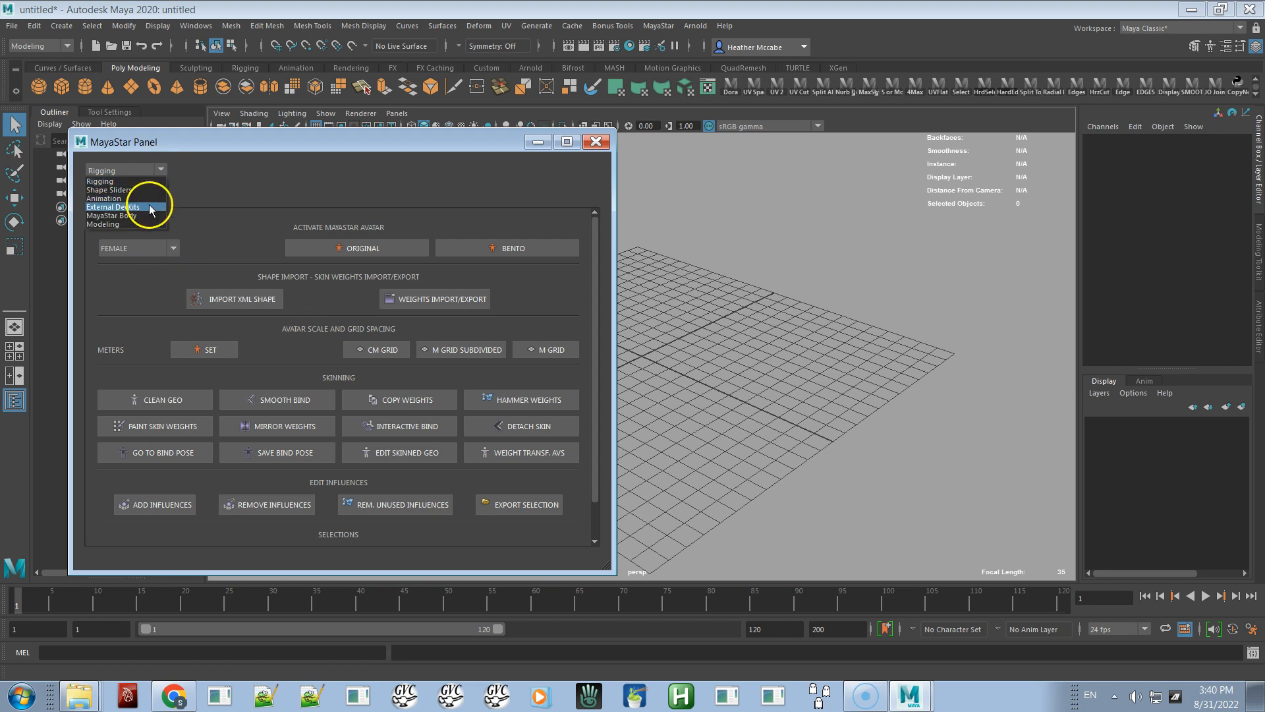
left_click(148, 207)
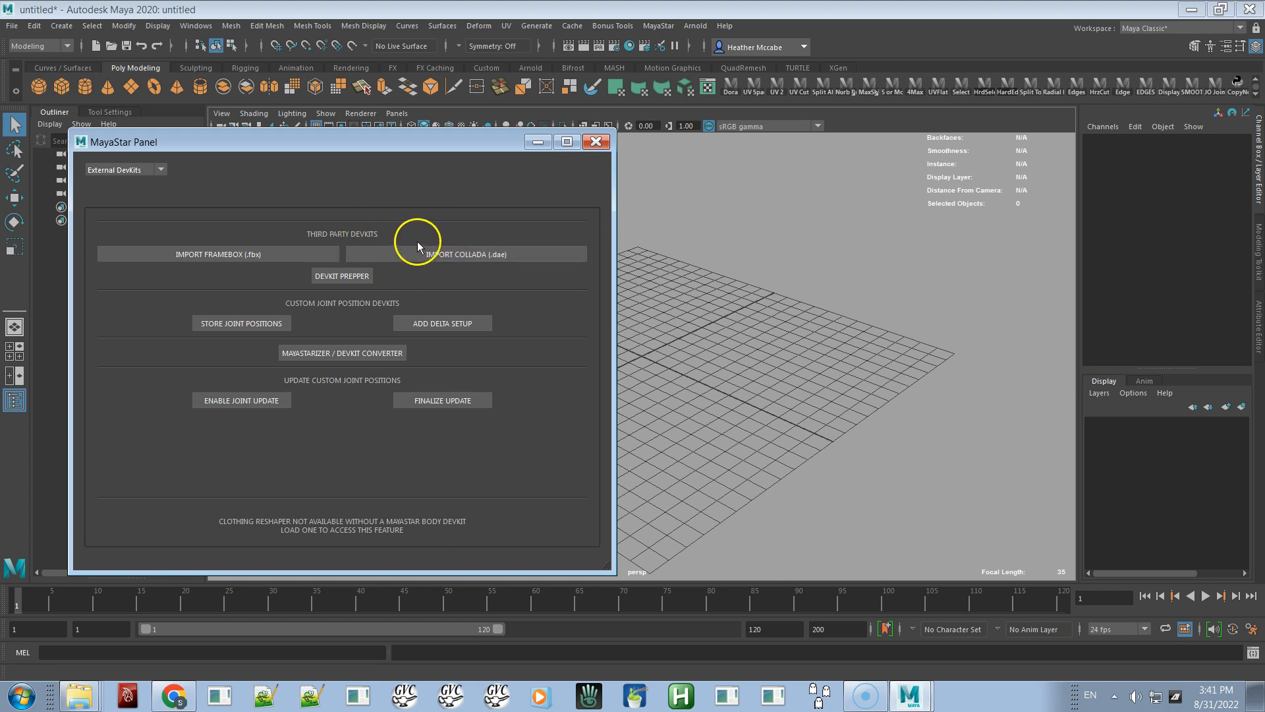
Step: Import HourGlass From Blender.dae from the desktop as a Collada devkit and select its body mesh to check the scale
left_click(424, 256)
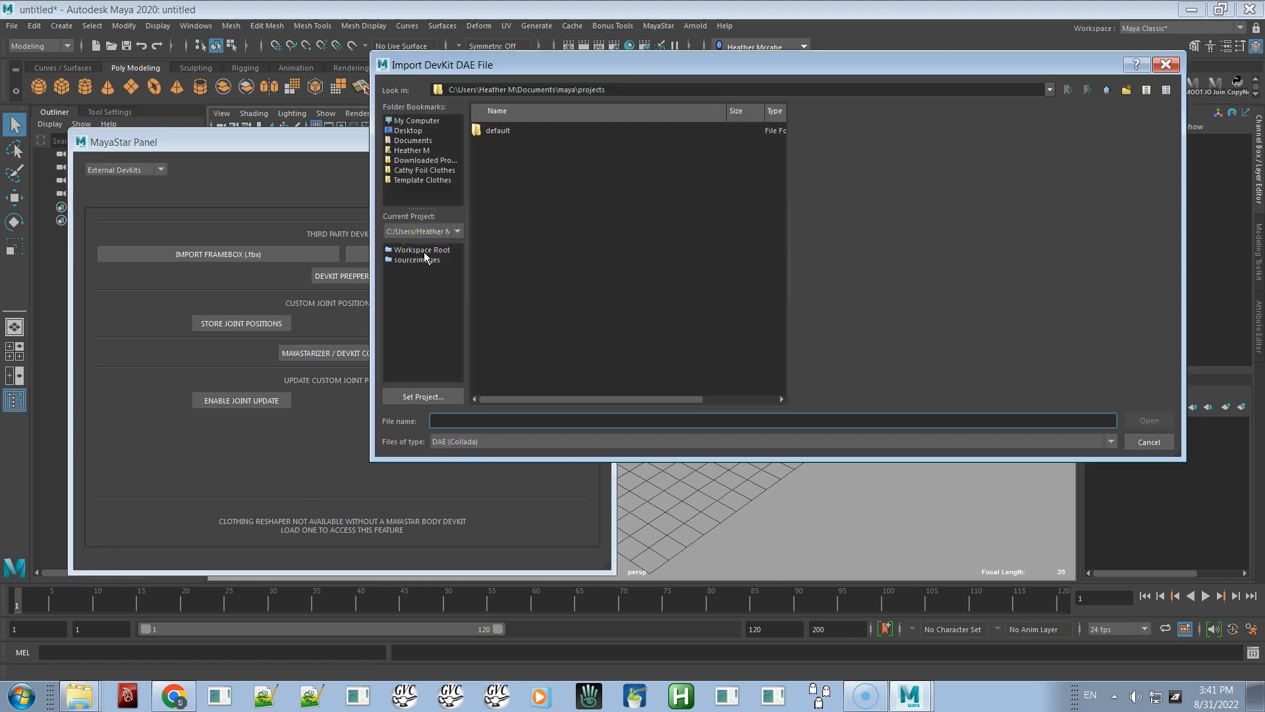
left_click(408, 131)
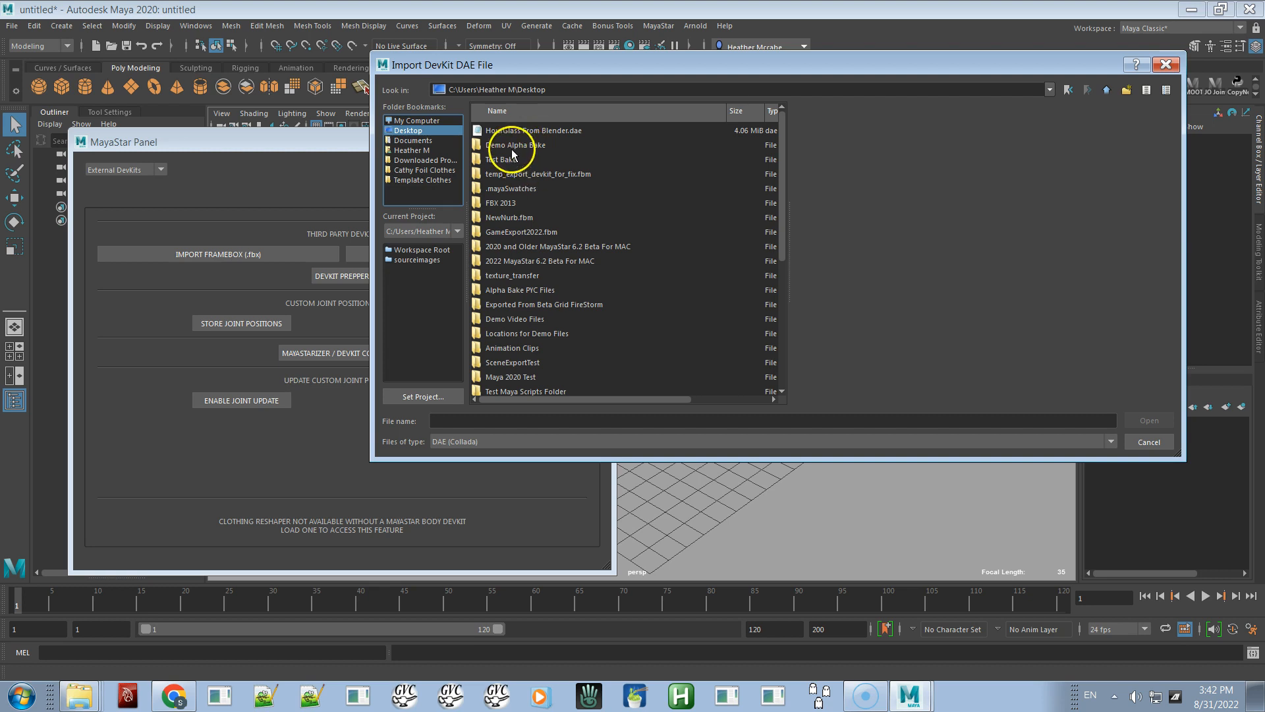
double_click(547, 131)
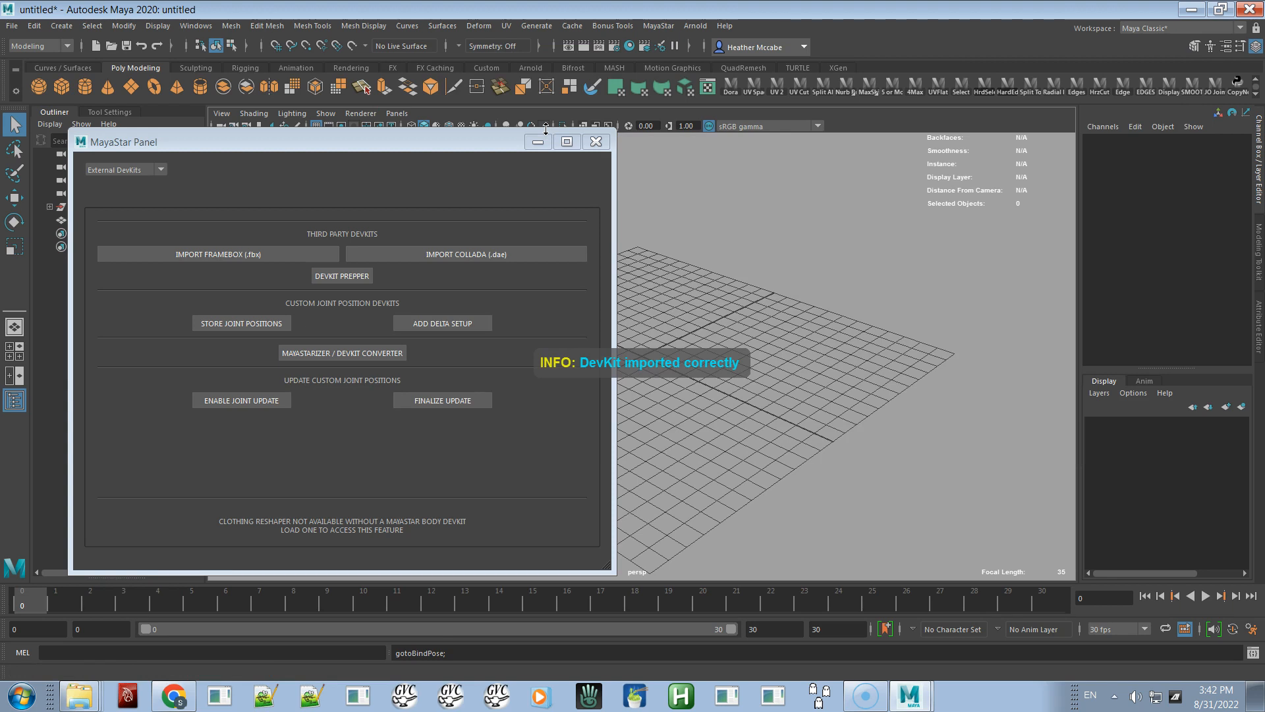
left_click_drag(859, 279, 738, 226, "alt")
middle_click_drag(738, 226, 836, 417, "alt")
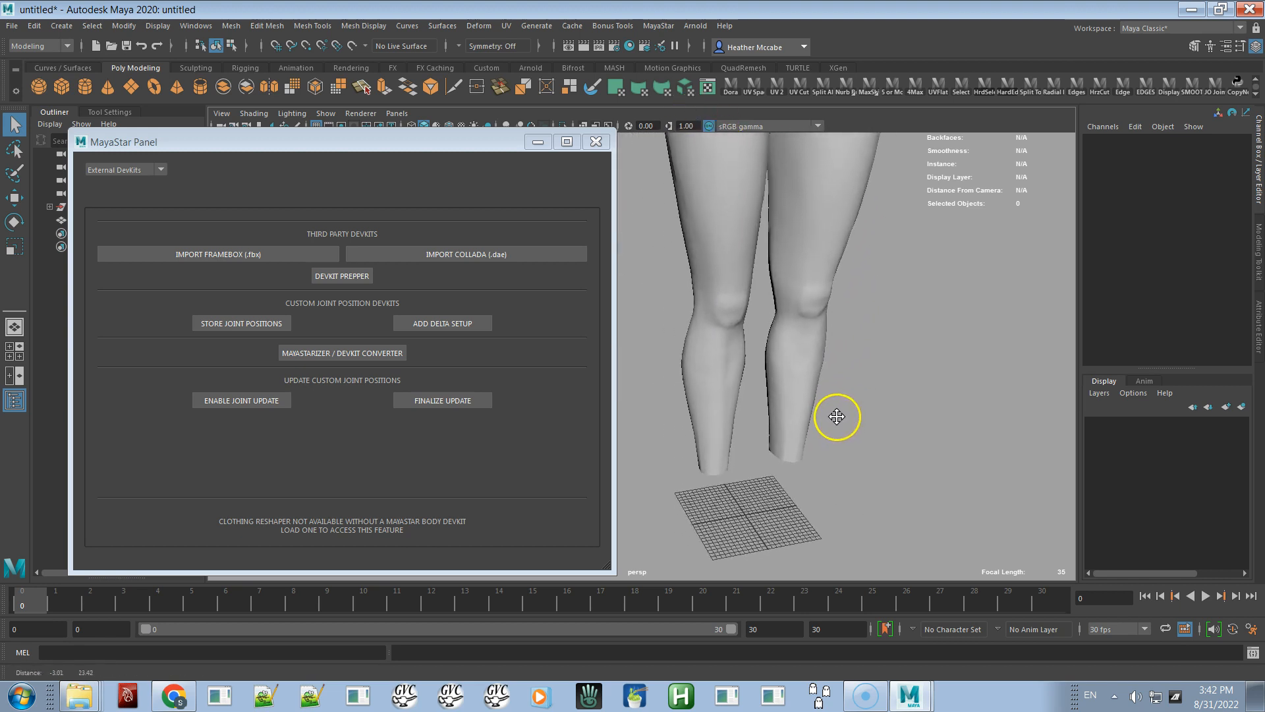
left_click(810, 345)
left_click(783, 262)
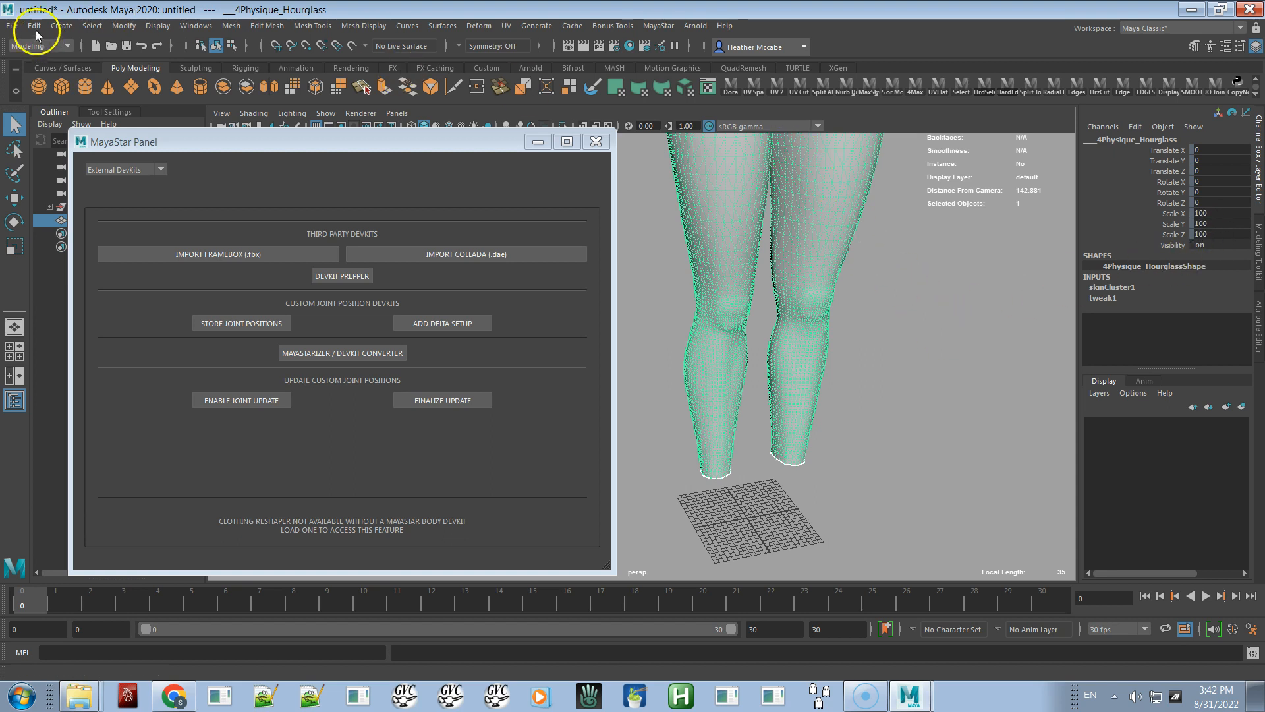
Step: Start a new scene, discarding the unsaved changes
left_click(14, 27)
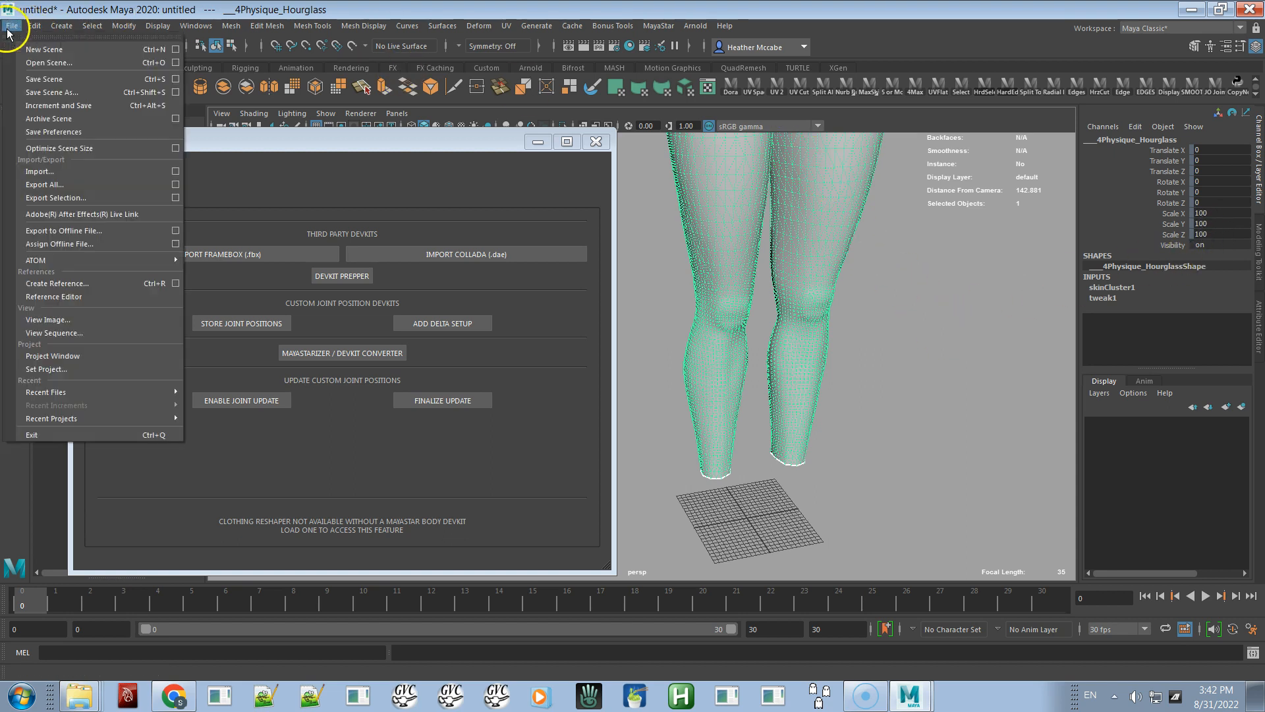
left_click(41, 51)
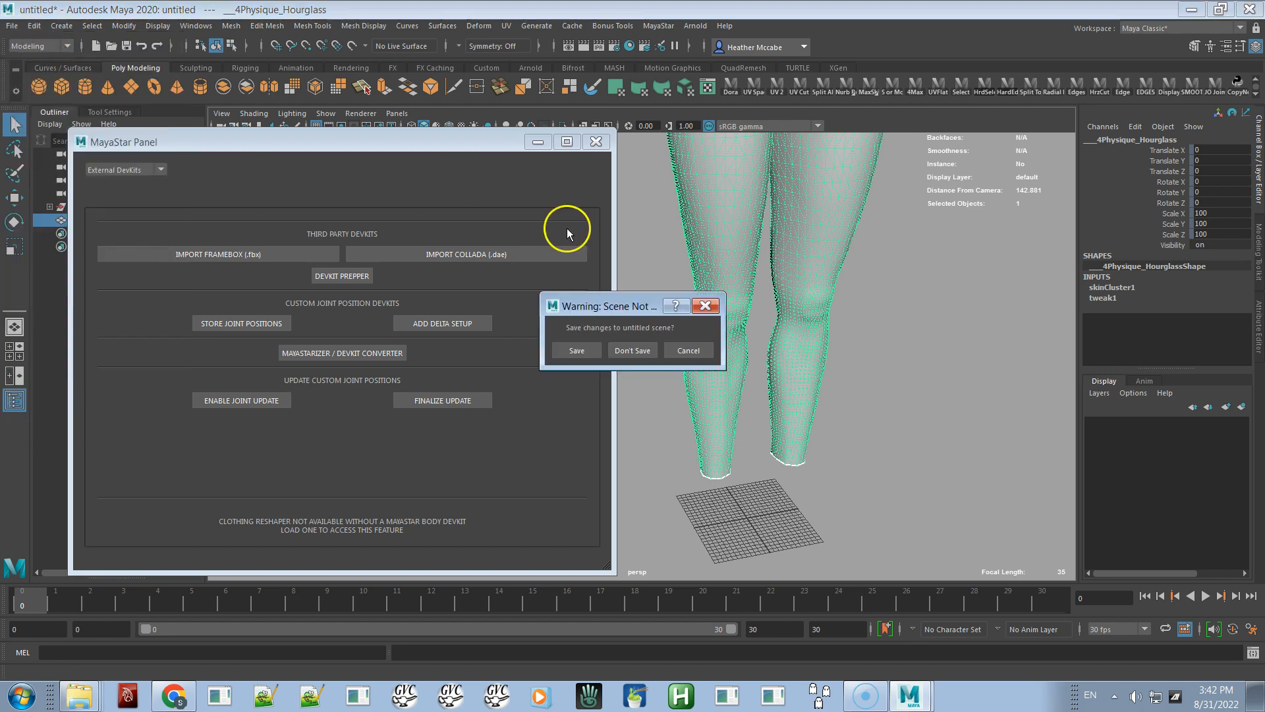
left_click(629, 350)
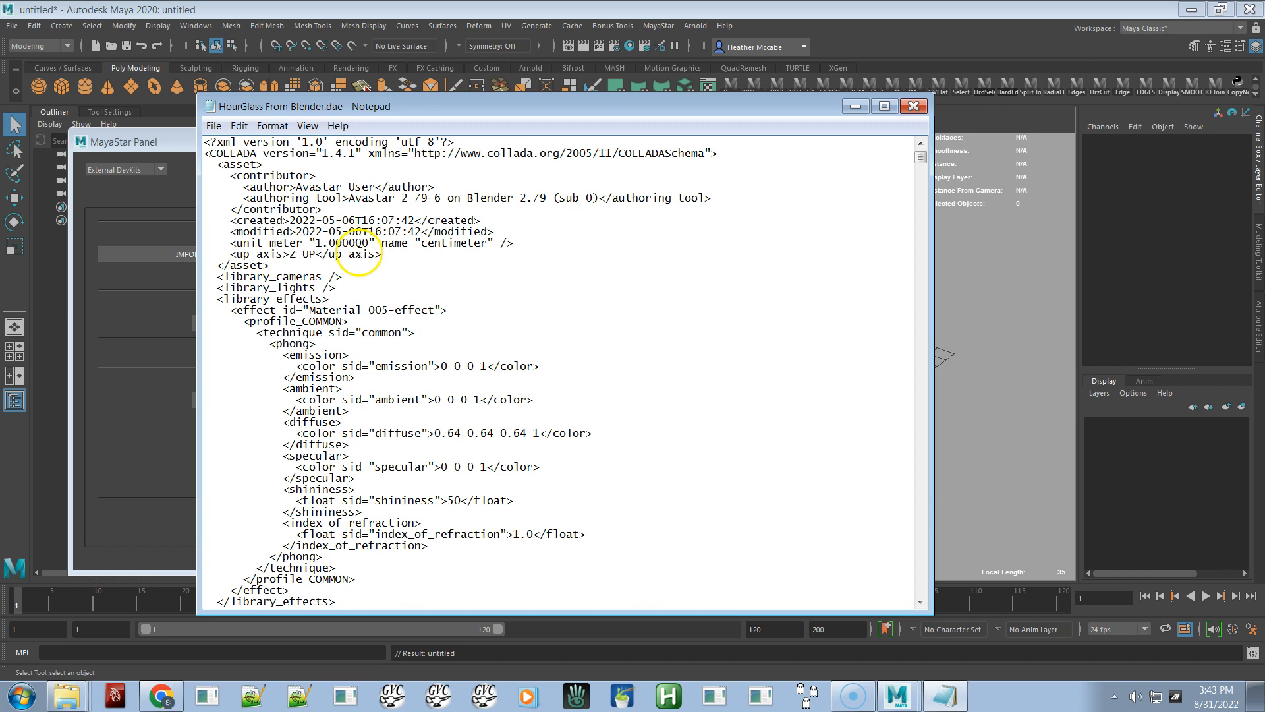
Step: In Notepad, set the unit meter value of HourGlass From Blender.dae to 0.01, save the file and close it
left_click_drag(317, 244, 370, 249)
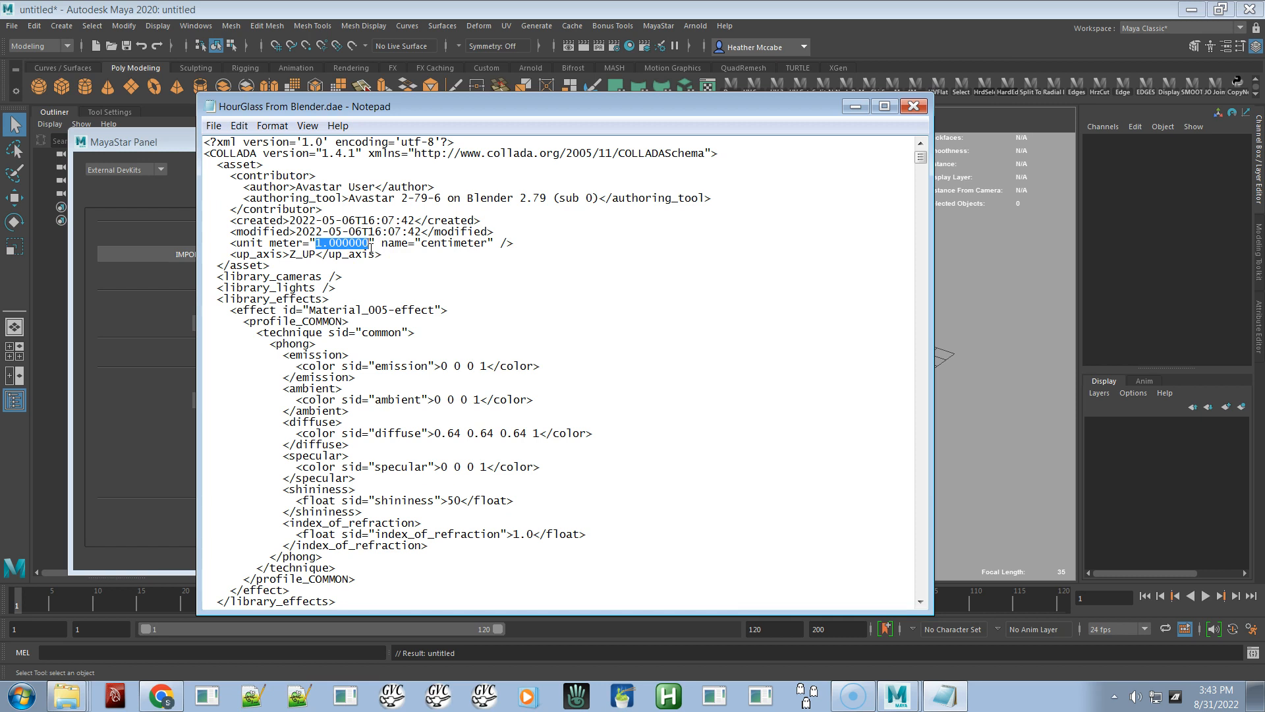
type("0.01")
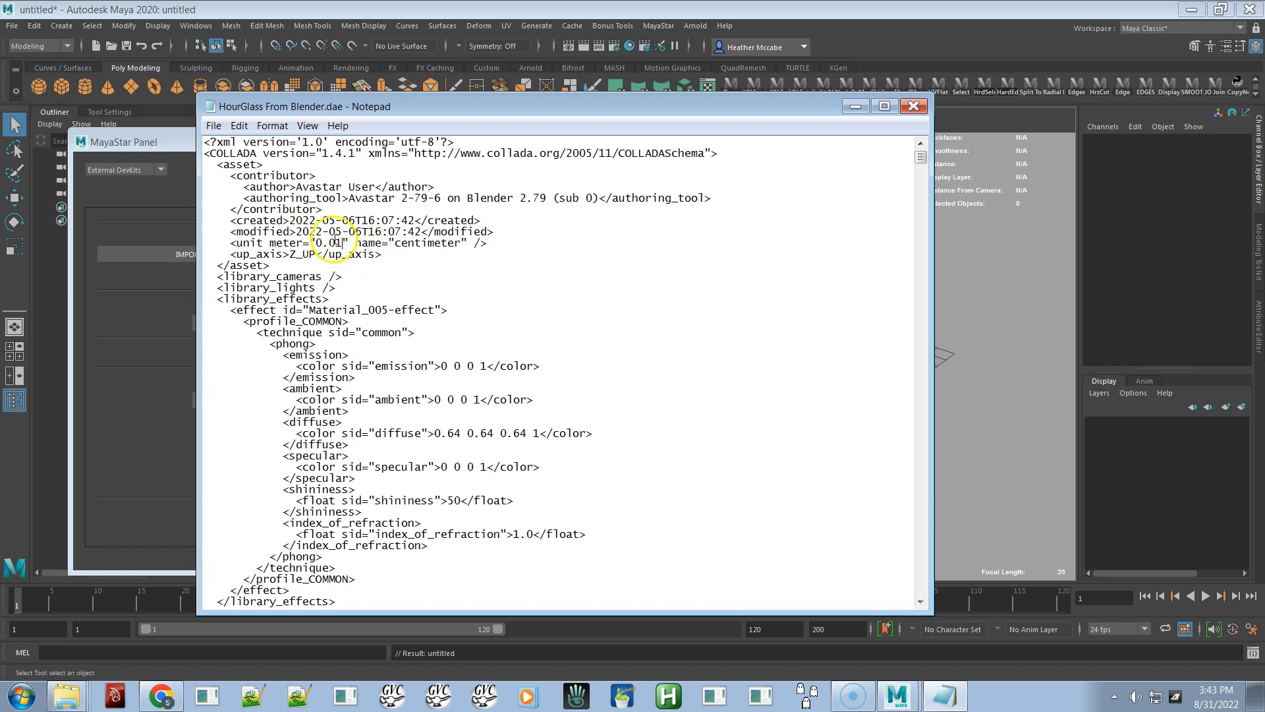
left_click(214, 125)
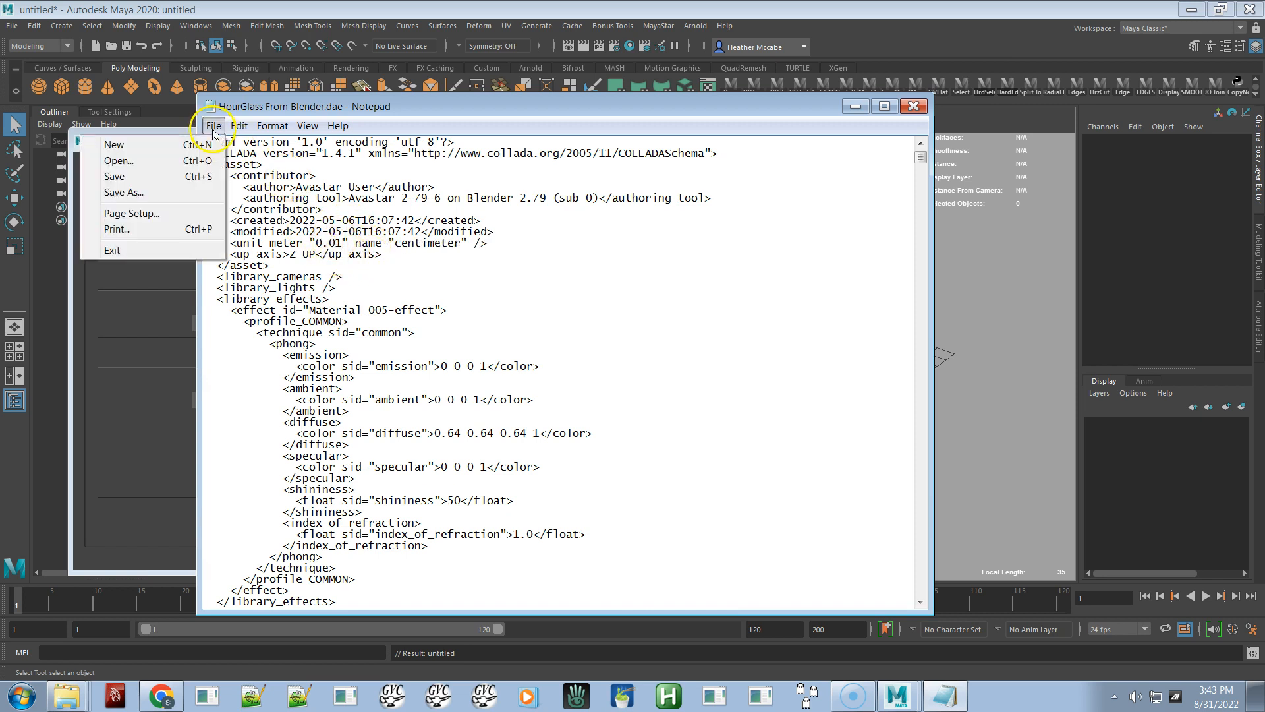
left_click(182, 177)
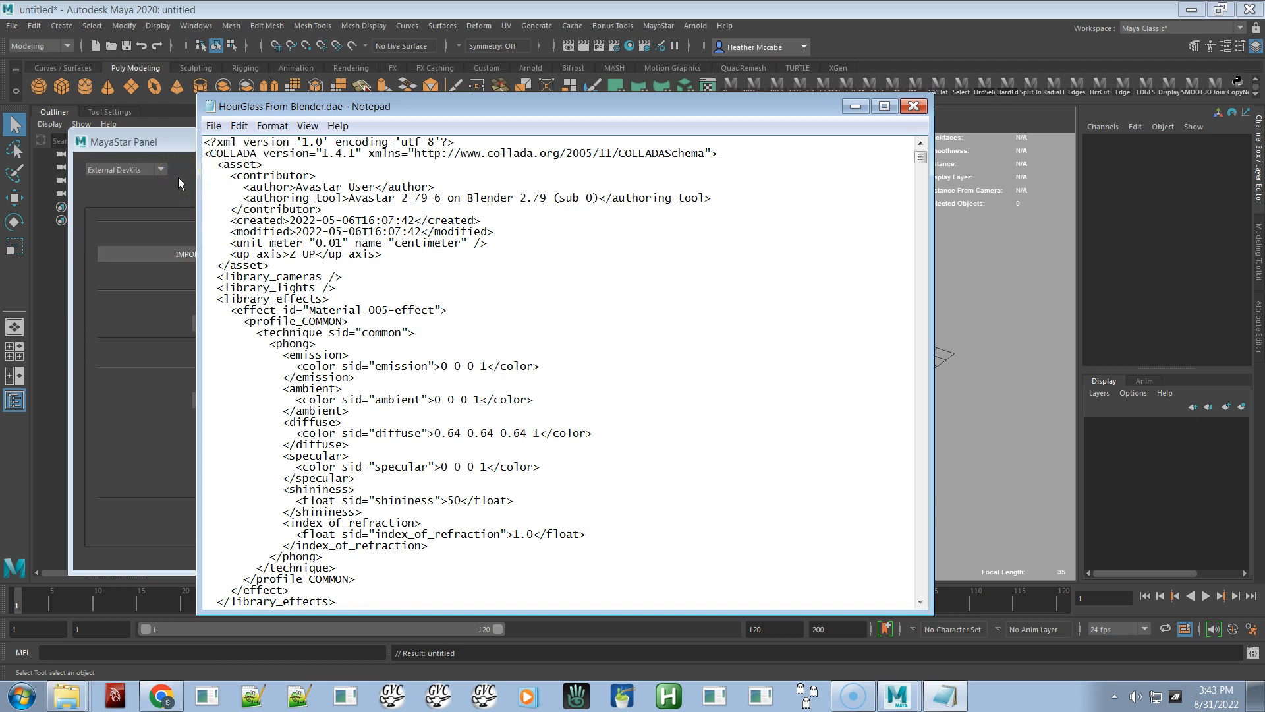
left_click(912, 106)
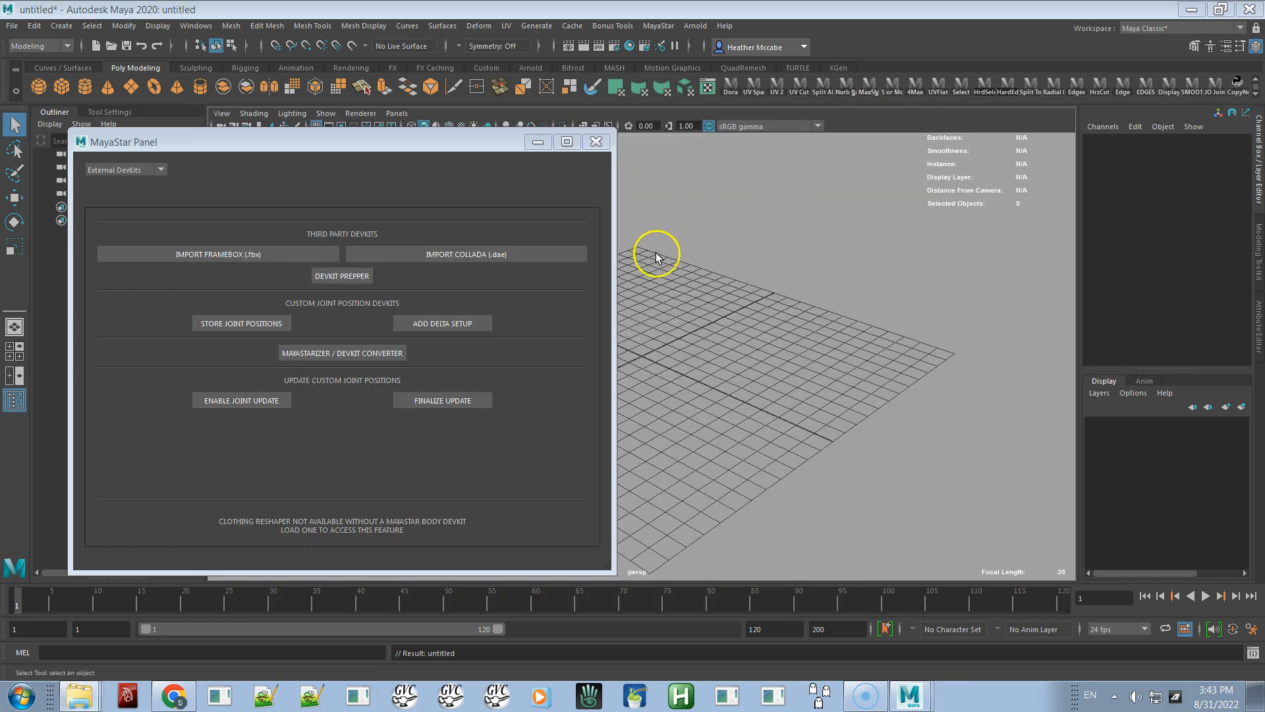
Step: Import the edited HourGlass From Blender.dae as a Collada devkit and select its body mesh
left_click(485, 252)
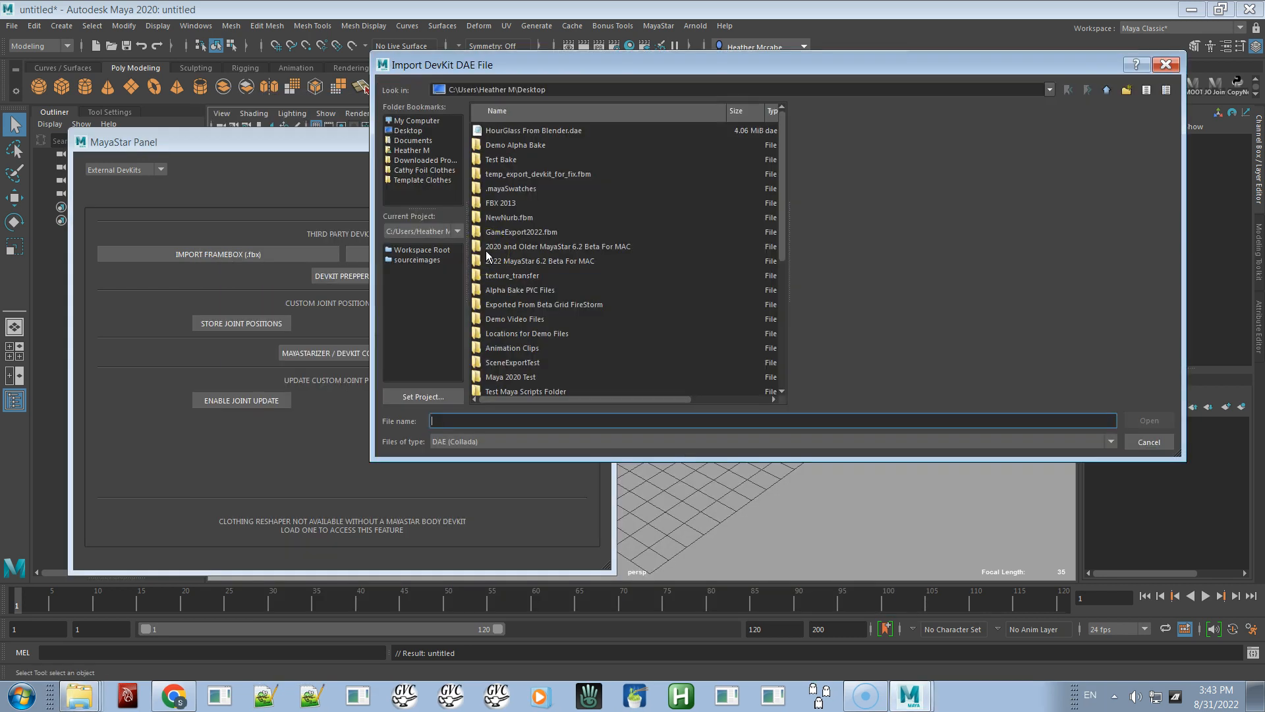
double_click(539, 130)
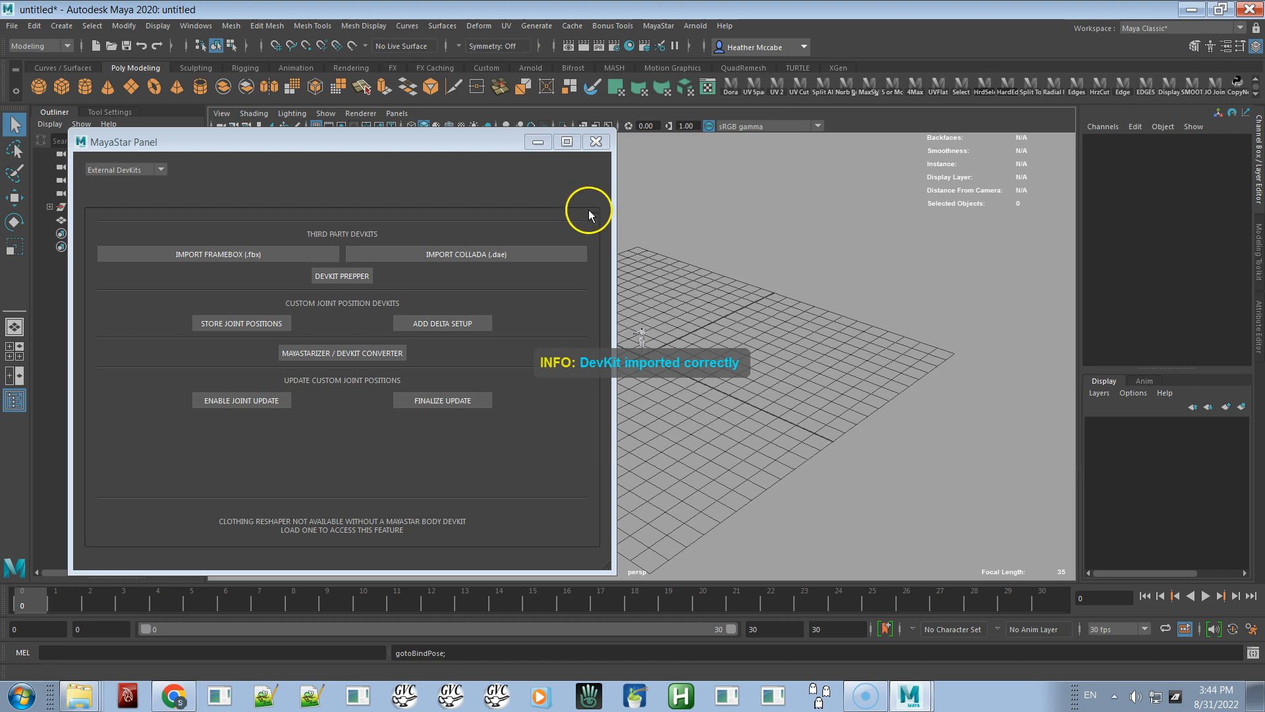
left_click_drag(678, 286, 702, 332, "alt")
right_click_drag(702, 332, 820, 468, "alt")
left_click_drag(817, 439, 791, 432, "alt")
left_click(790, 337)
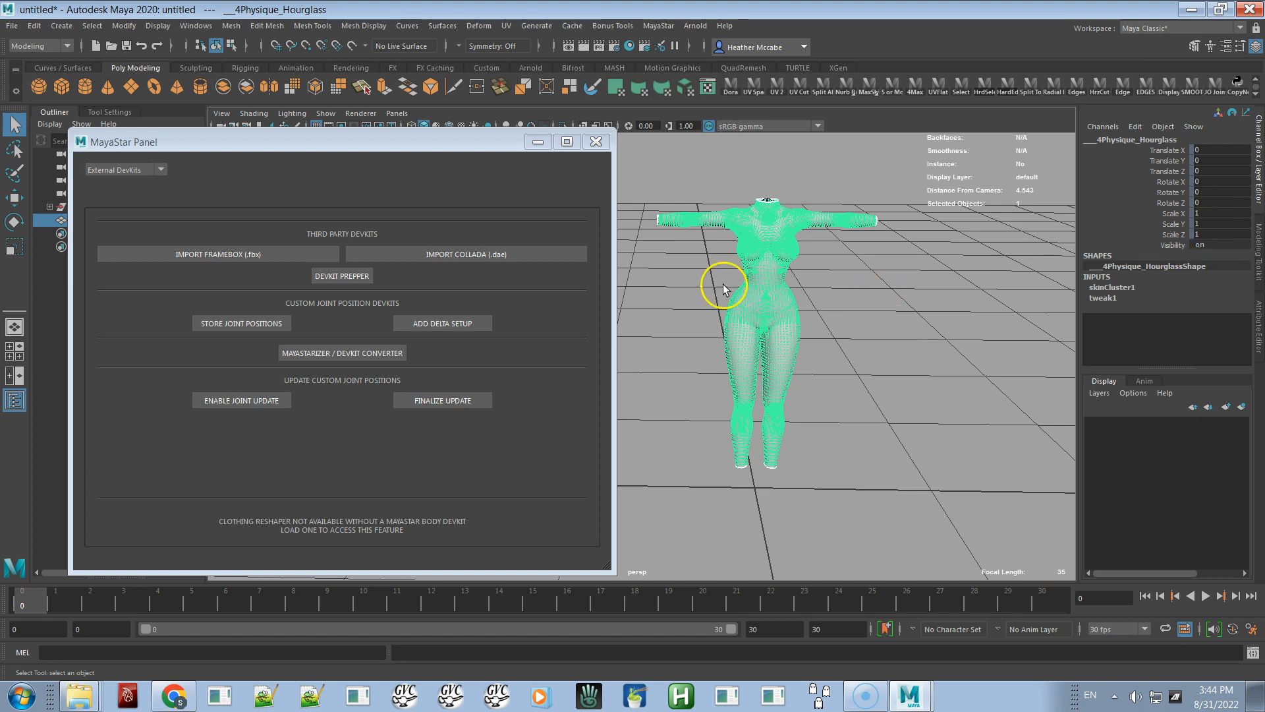
Step: Rename the body mesh as PhysiqueHourglass, removing the leading underscores and number and the underscore between the words
left_click_drag(338, 140, 452, 152)
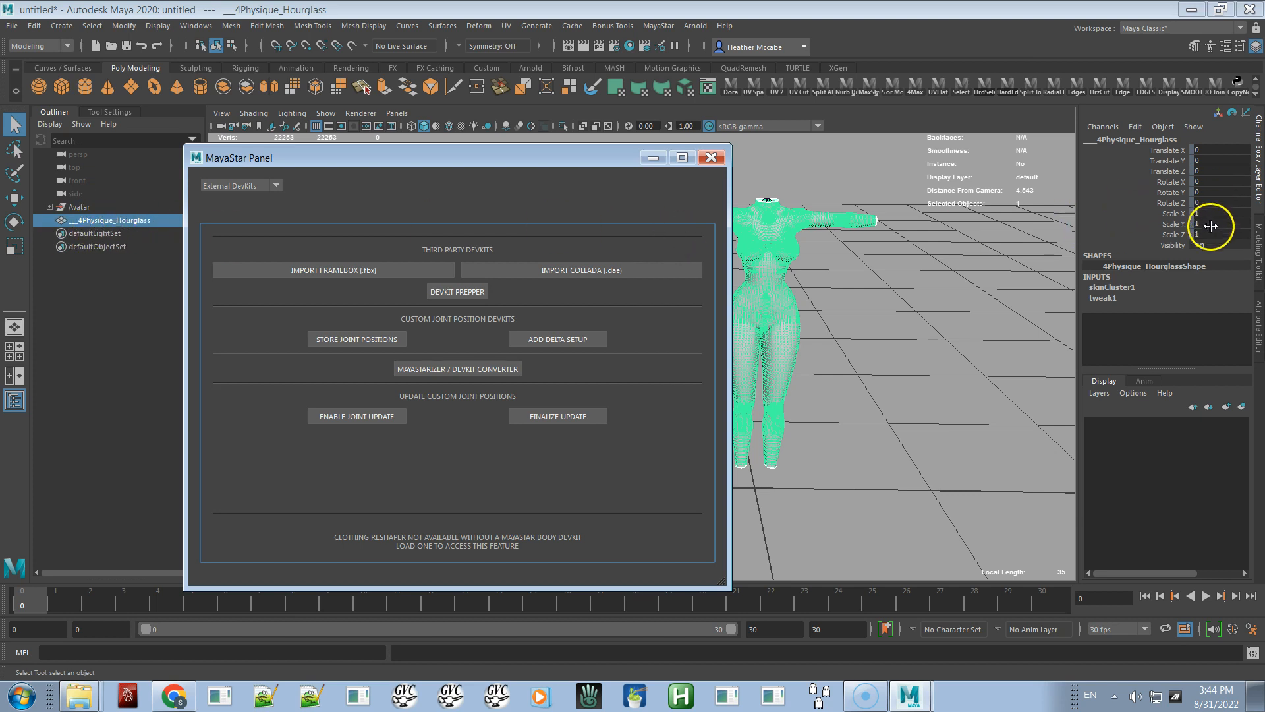
double_click(83, 220)
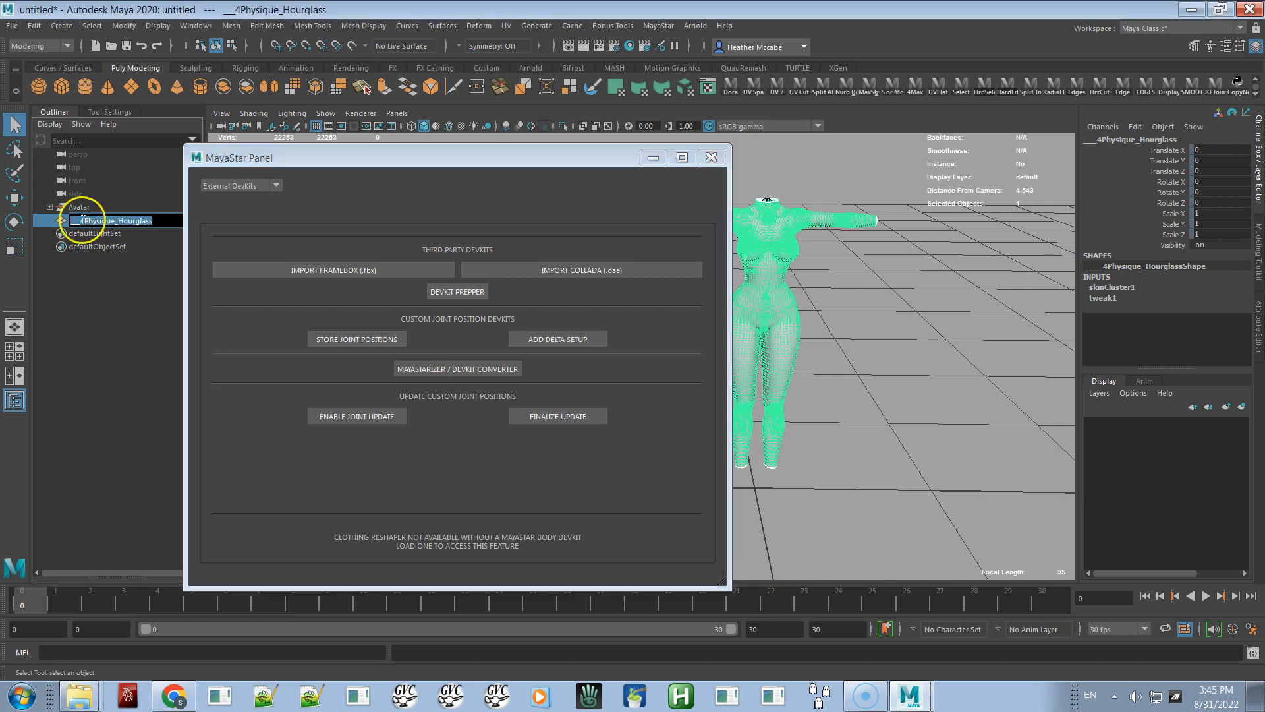
left_click(99, 224)
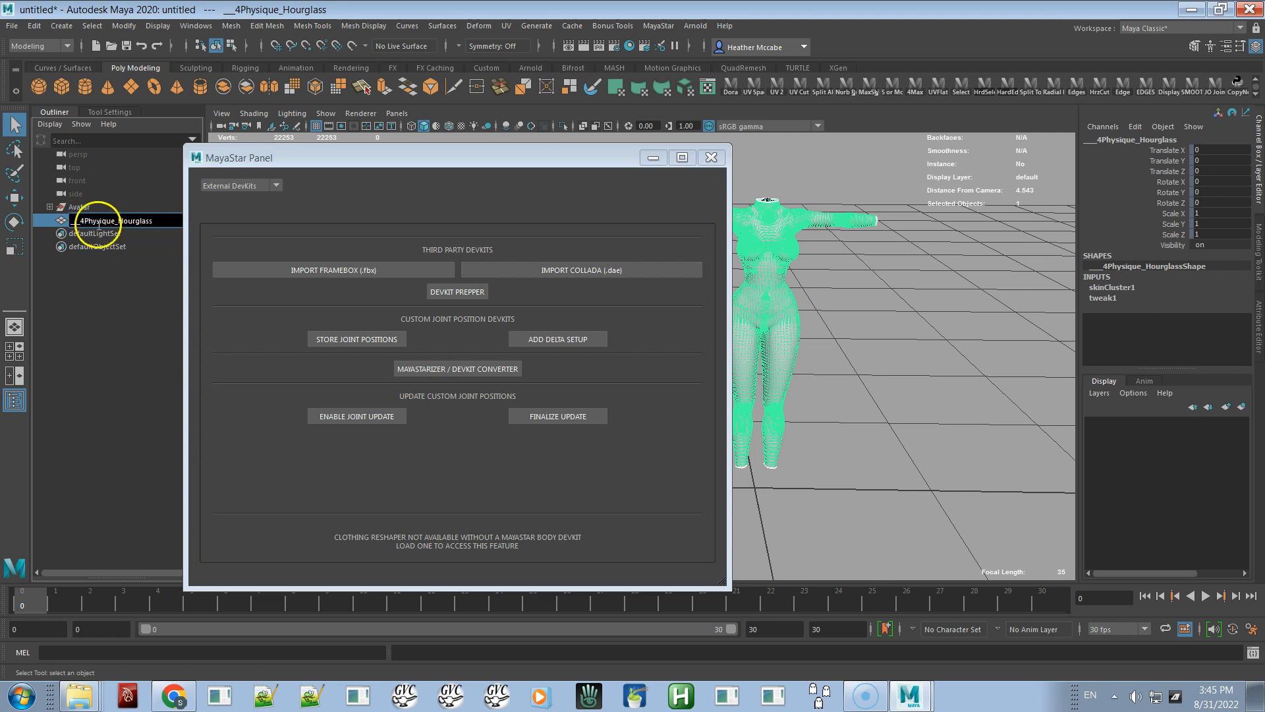
key("BackSpace")
key("BackSpace")
key("BackSpace")
key("BackSpace")
key("Right")
key("Right")
key("Right")
key("Right")
key("Right")
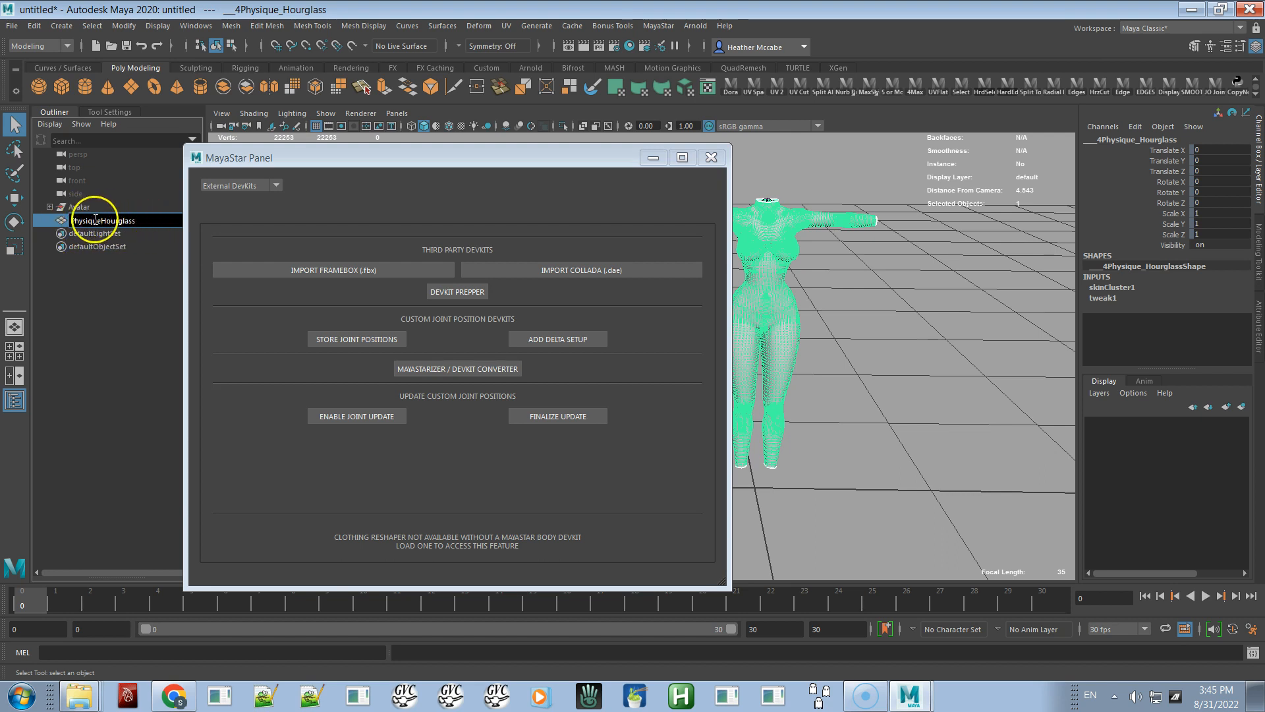
key("Return")
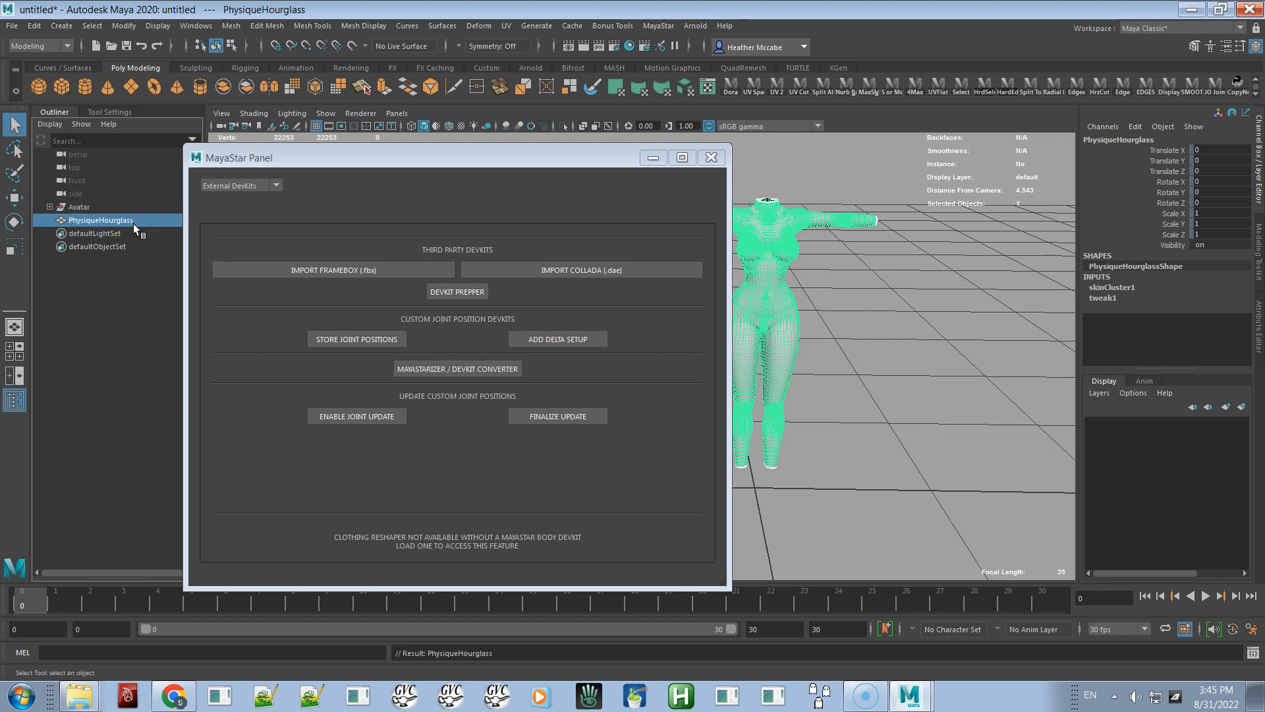
Step: Move the mPelvis joint hierarchy out of the Avatar group to the top level of the scene
left_click(50, 207)
left_click(84, 221)
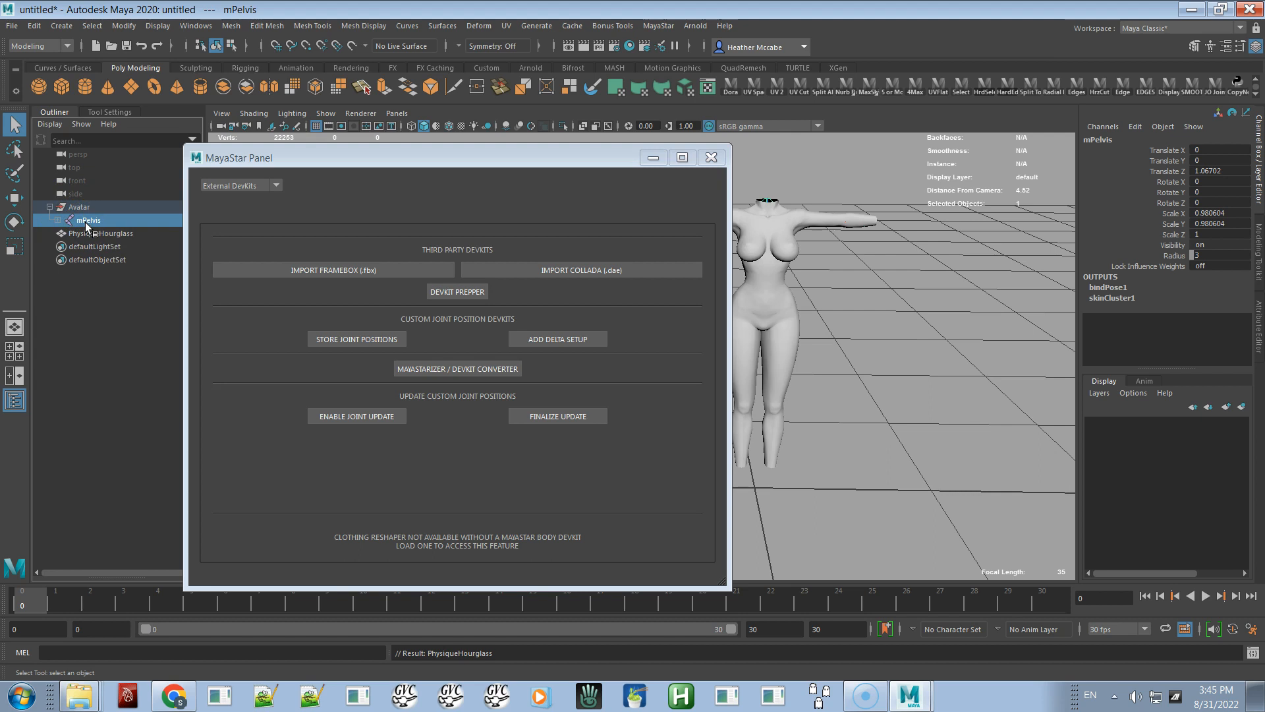
left_click(58, 219)
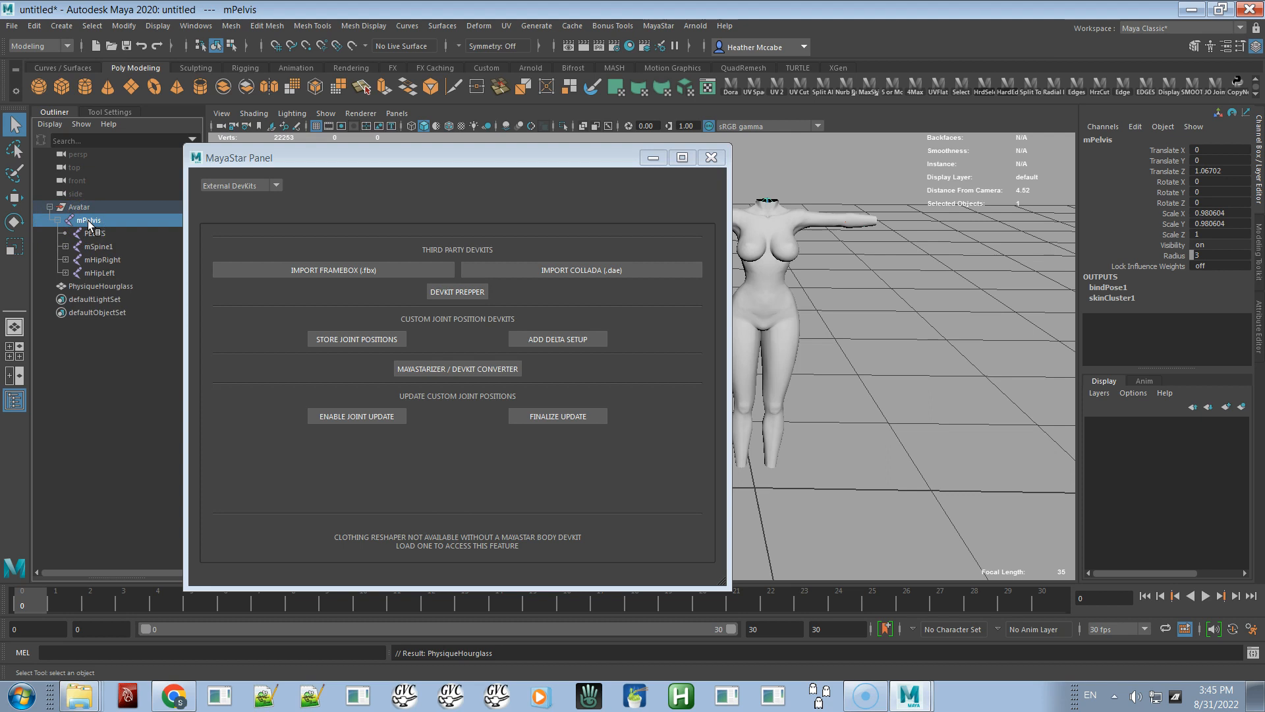
left_click(90, 220)
left_click_drag(90, 227, 93, 208)
left_click_drag(92, 208, 84, 210)
left_click_drag(84, 278, 86, 287)
left_click_drag(85, 286, 83, 207)
left_click_drag(86, 203, 85, 201)
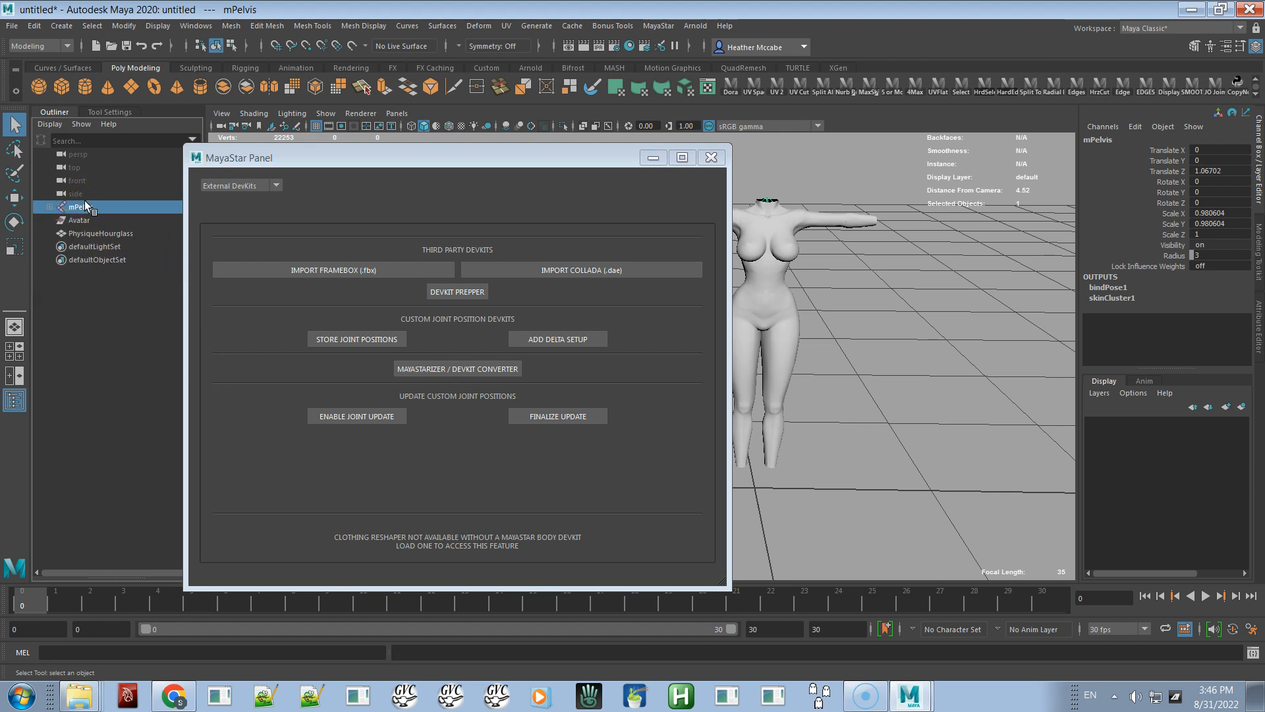
Step: Delete the empty Avatar group and close the MayaStar Panel
left_click(76, 223)
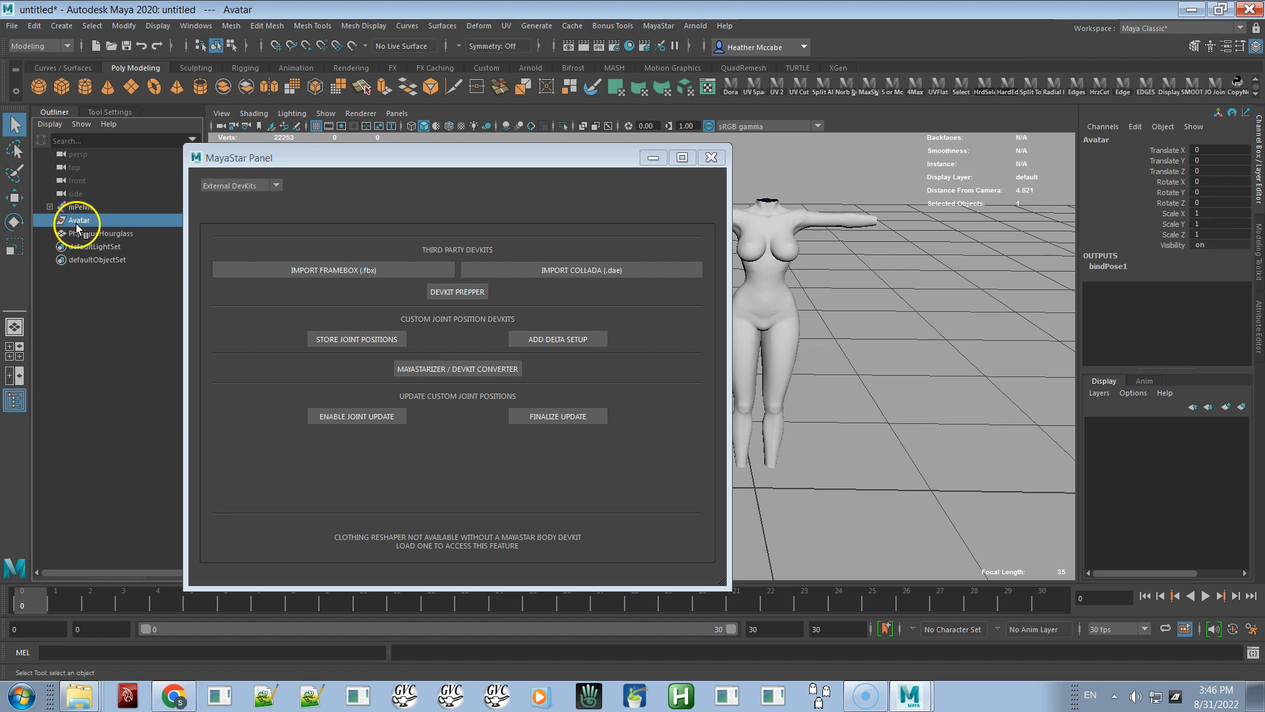
key("Delete")
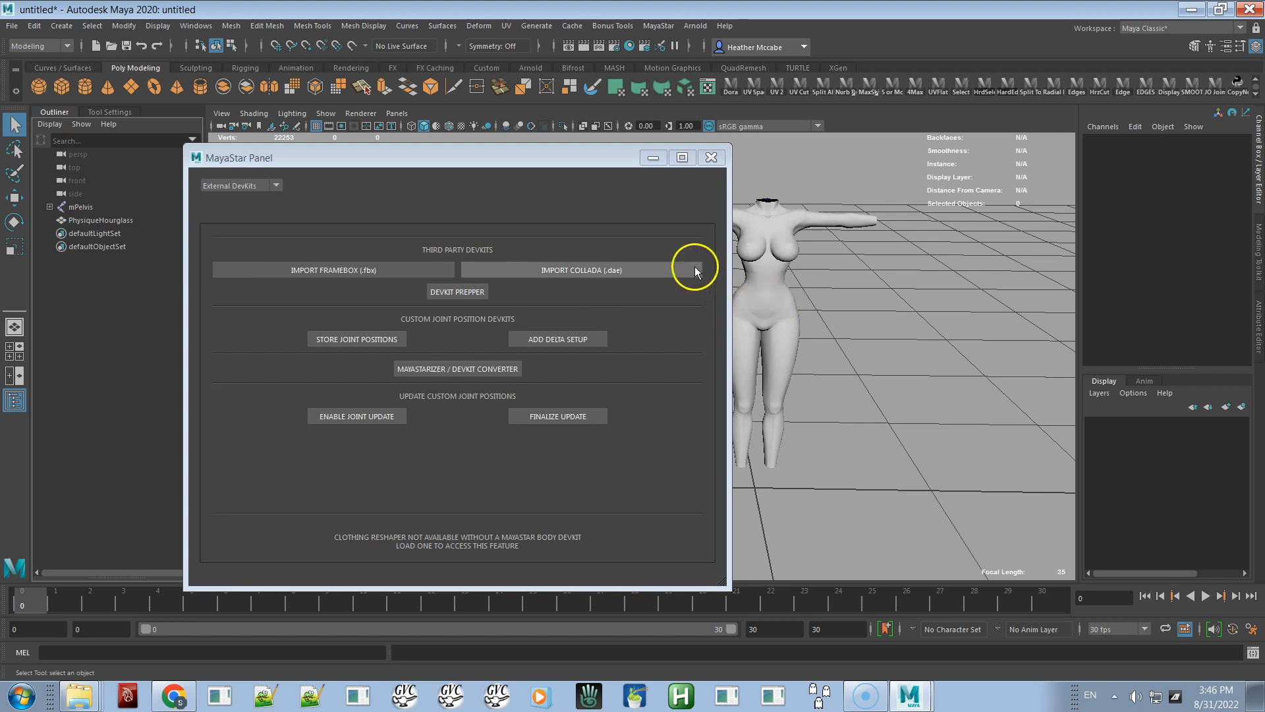
left_click(711, 157)
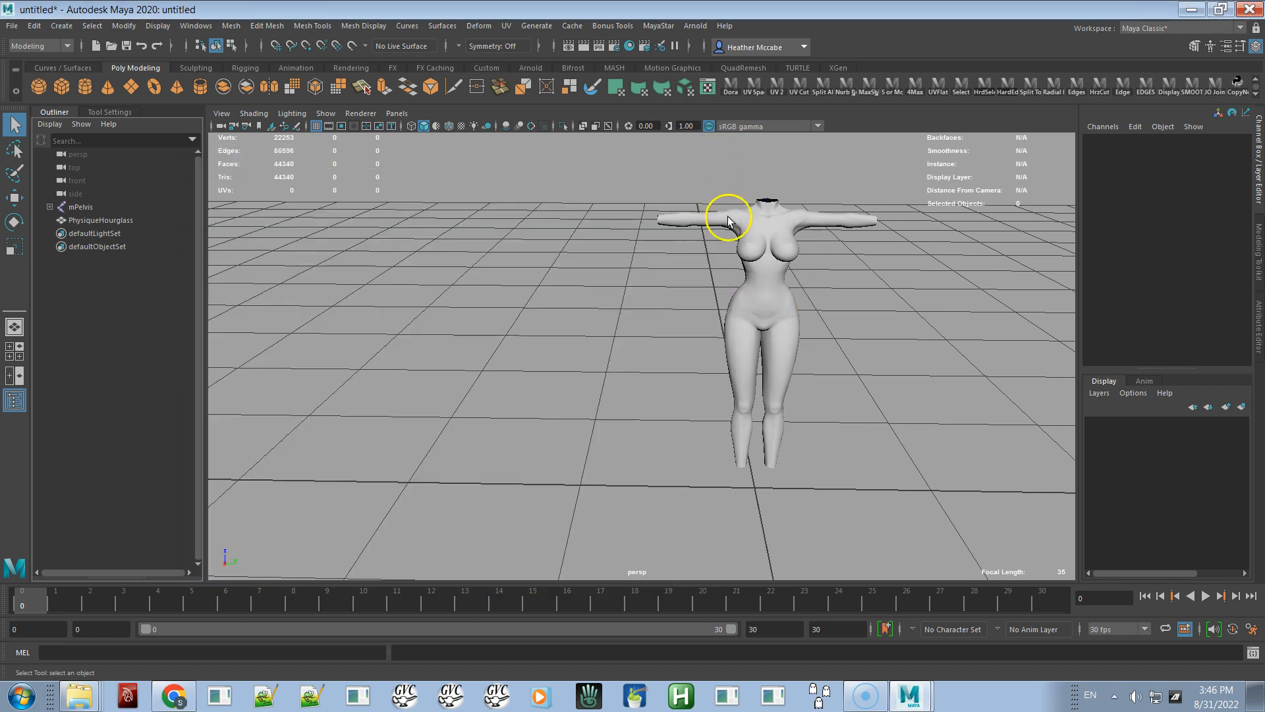
Step: Select the PhysiqueHourglass mesh and expand the entire mPelvis joint hierarchy to examine its joints
left_click(779, 340)
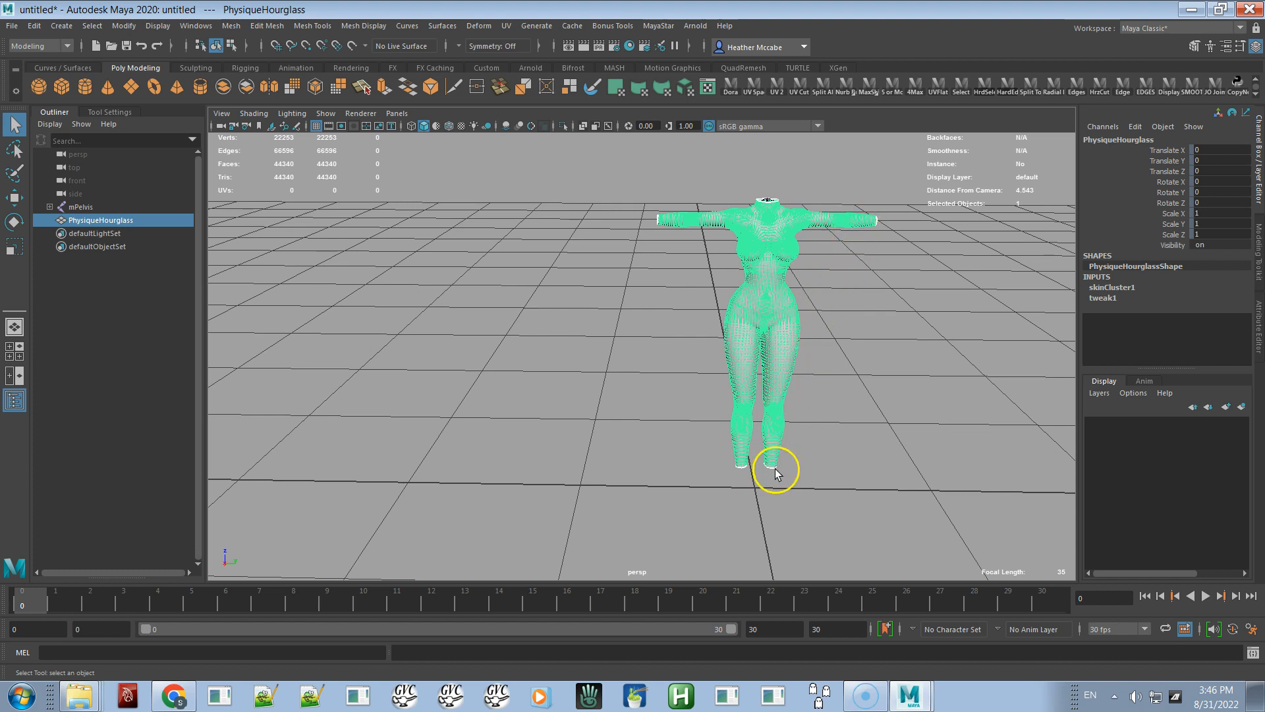
left_click_drag(751, 386, 686, 390, "alt")
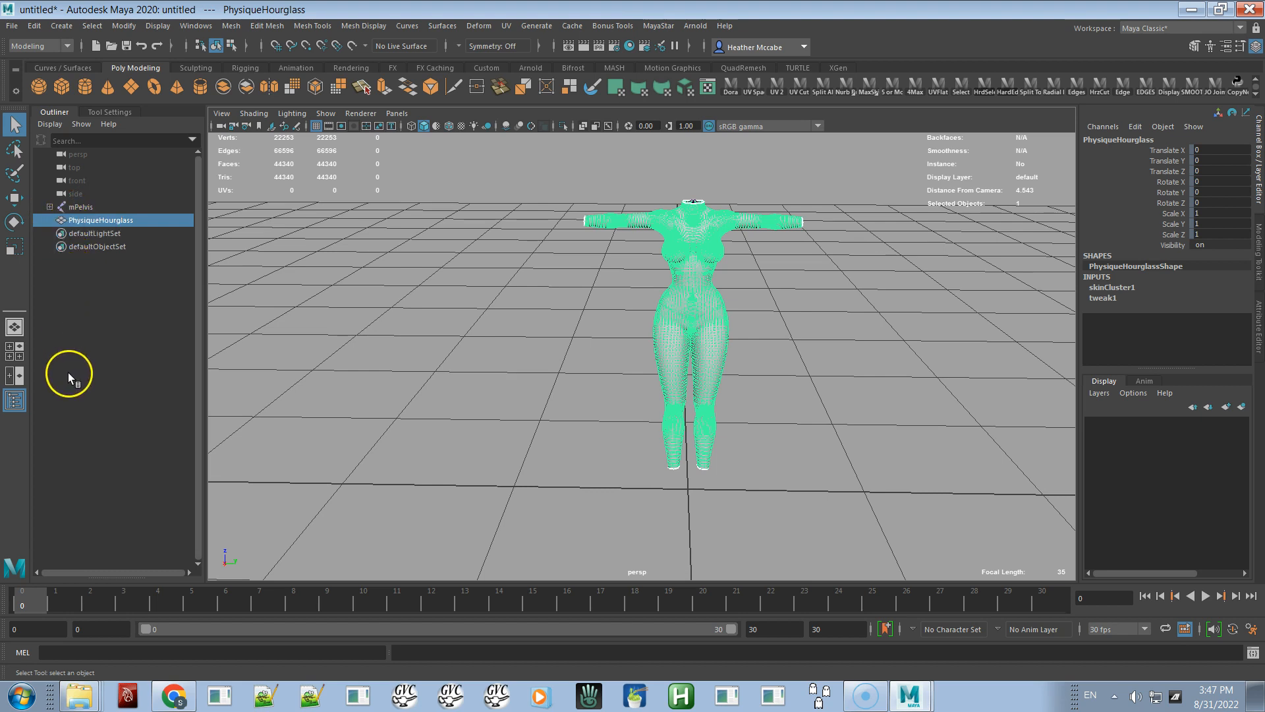
left_click(50, 207, "shift")
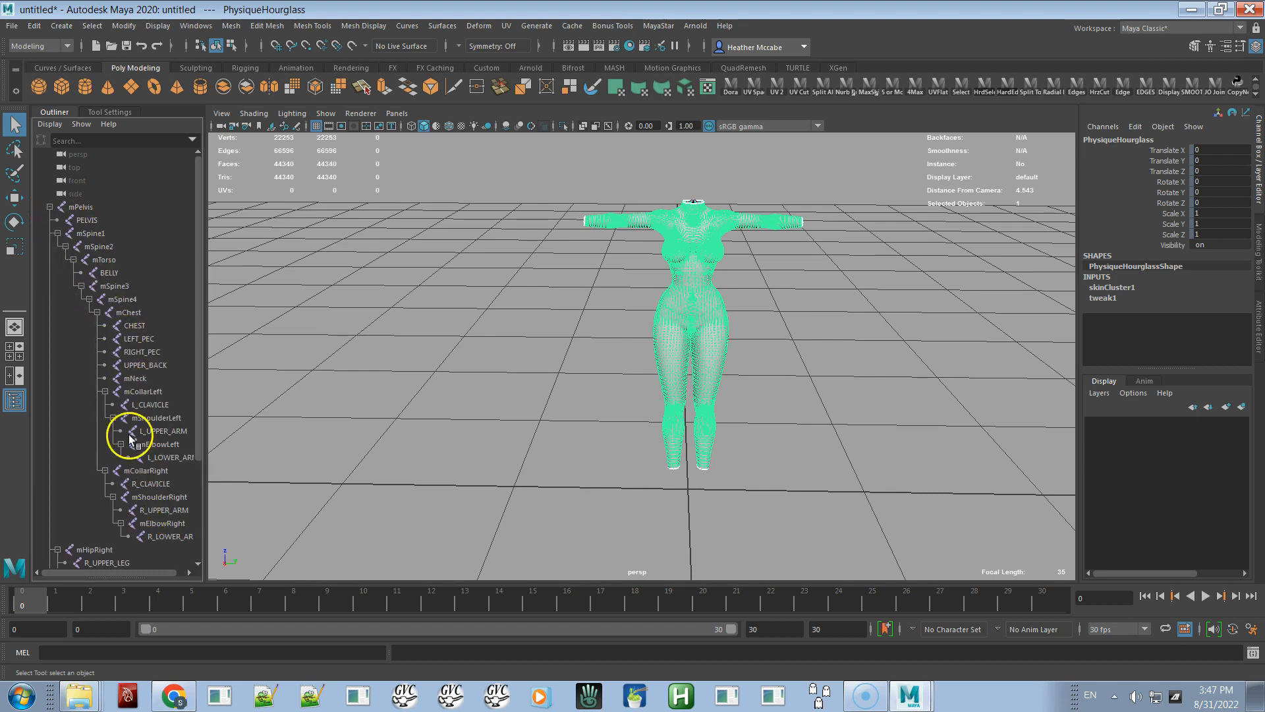
Step: Compare the transform values of the mSpine1 and mSpine2 joints
left_click(92, 234)
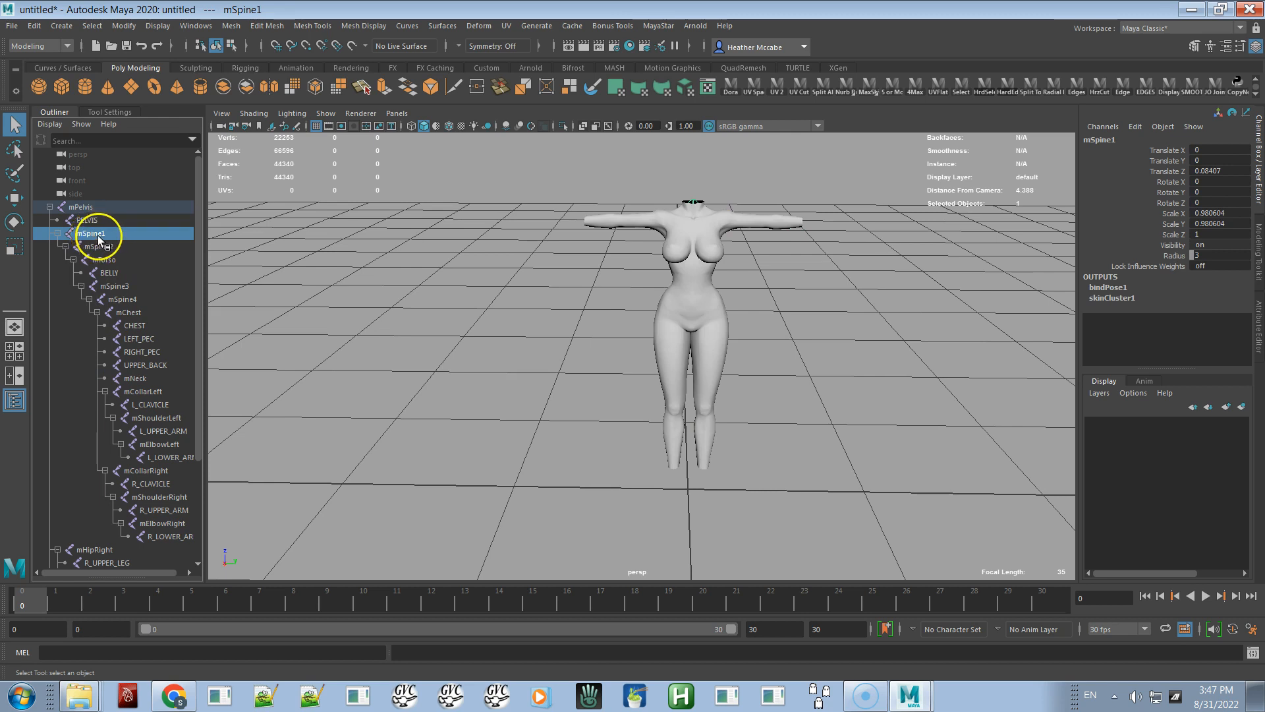
left_click(100, 247)
left_click(102, 234)
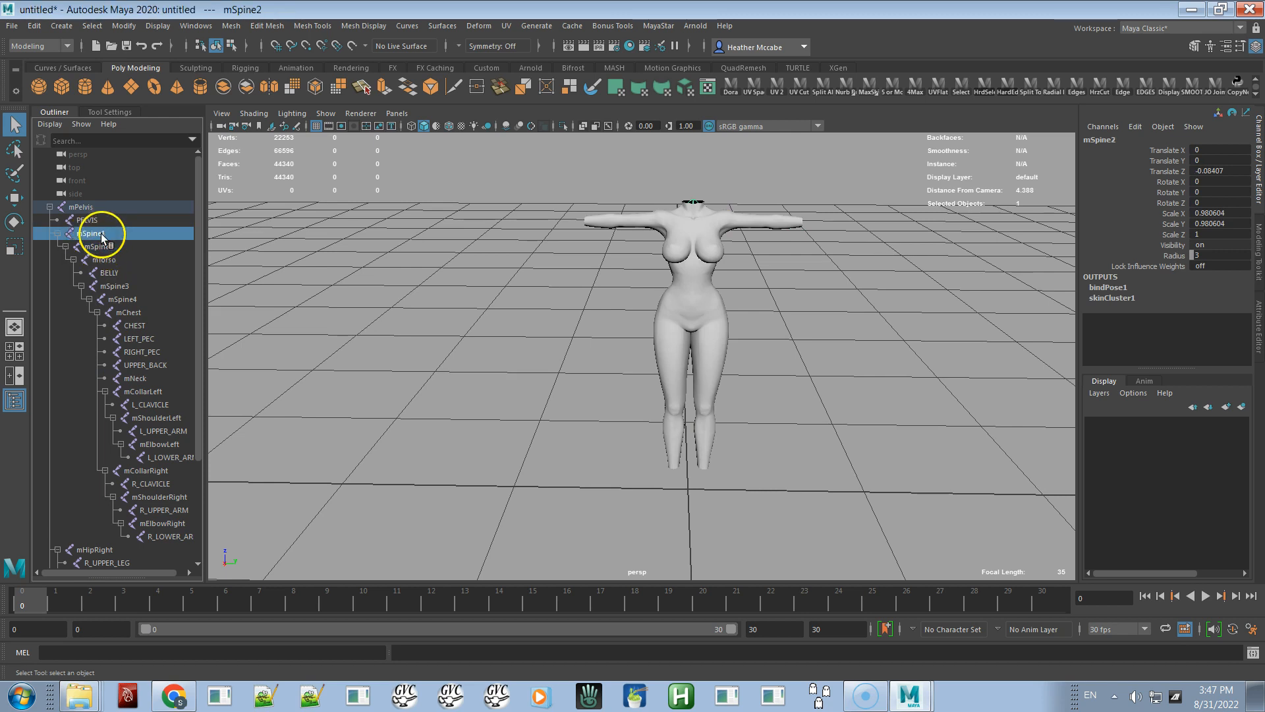
left_click(103, 247)
left_click(103, 232)
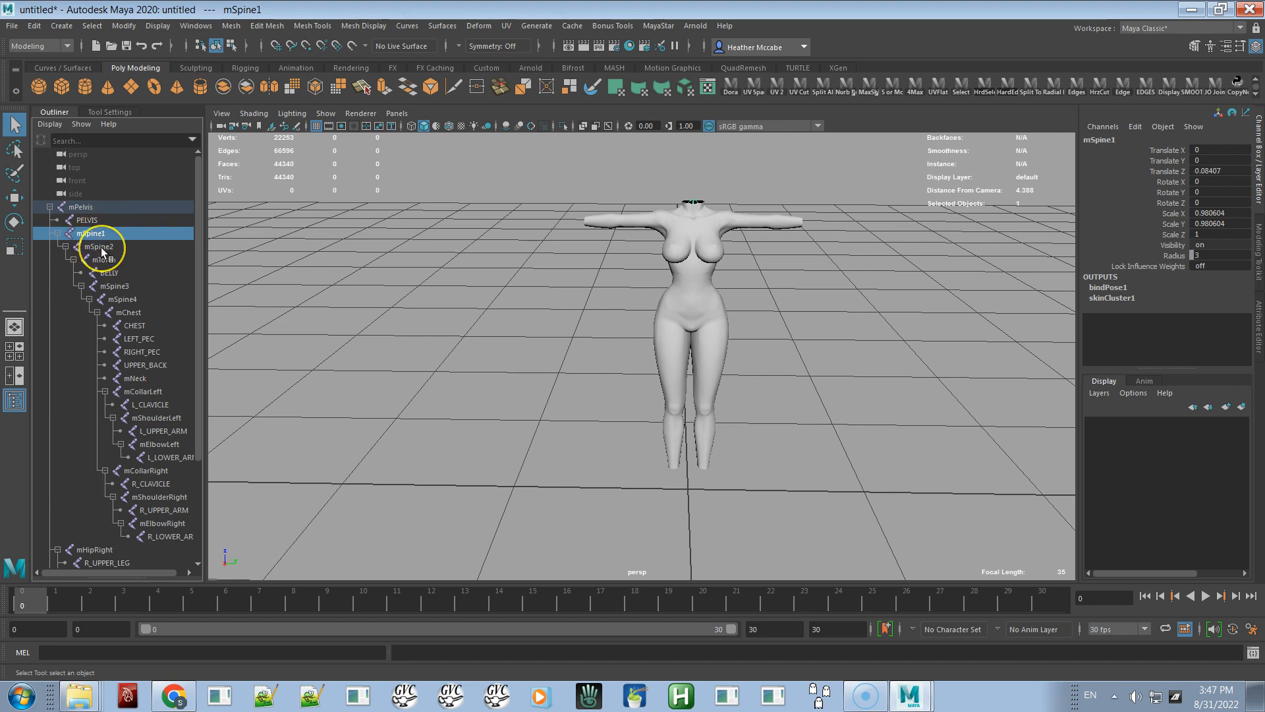
left_click(101, 247)
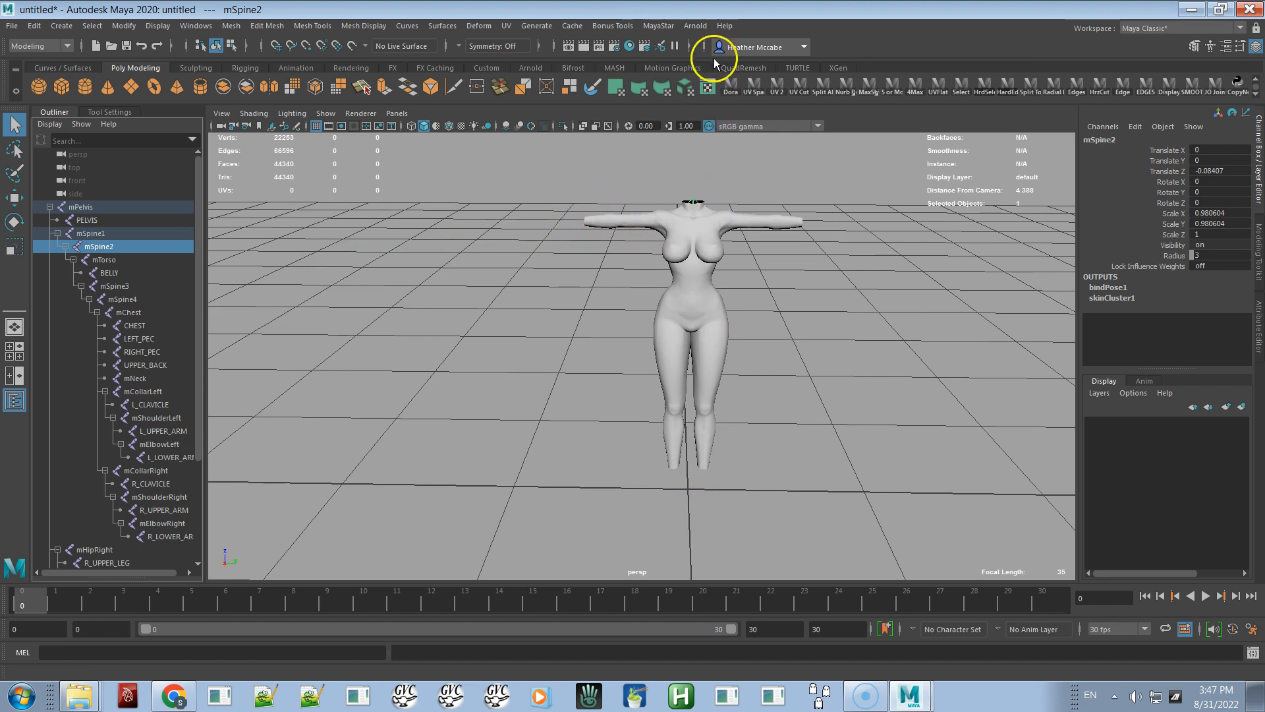
Step: Run MayaStar's DAE Dev Kit Prepper to fix the skeleton and mesh, and collapse the mPelvis hierarchy
left_click(661, 29)
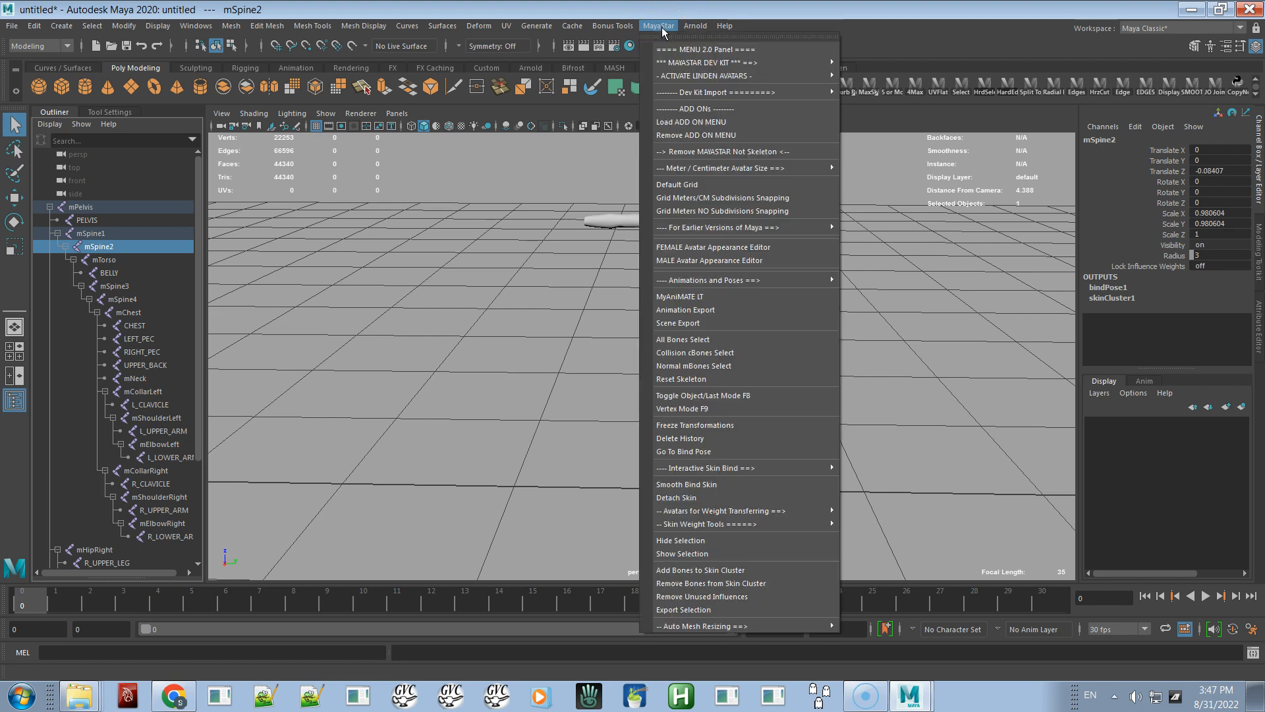
mouse_move(708, 93)
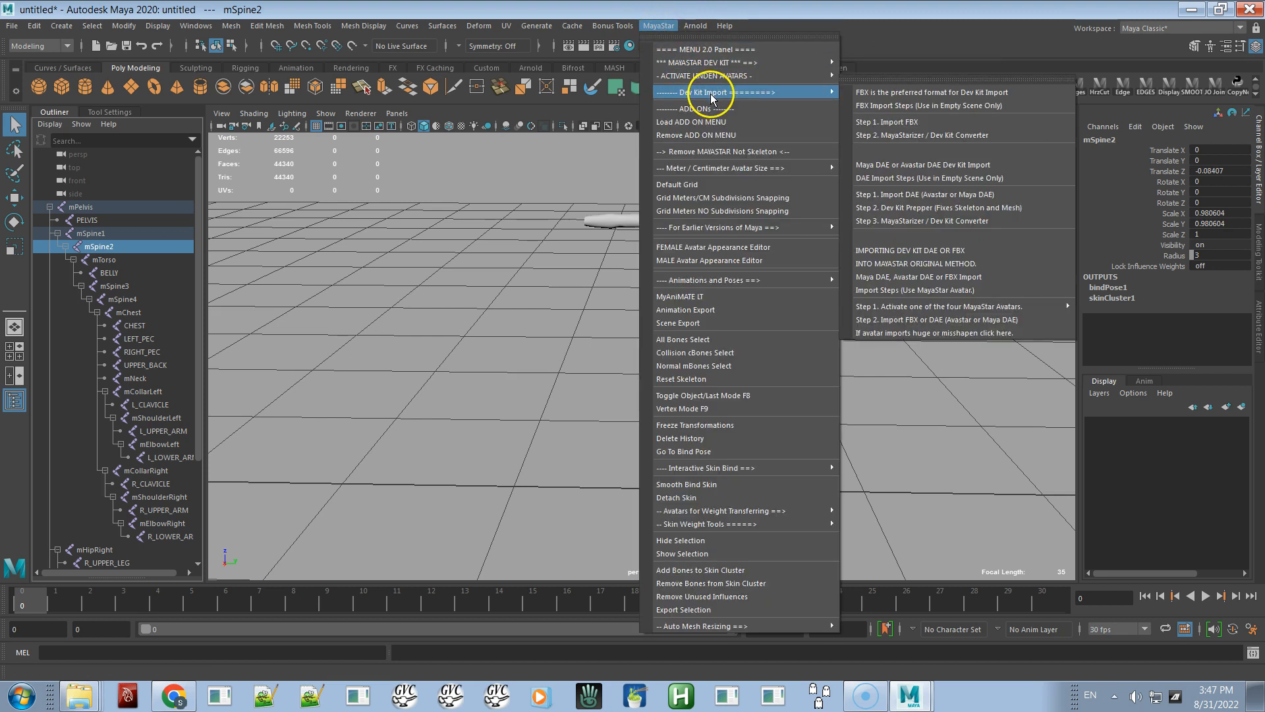
left_click(923, 208)
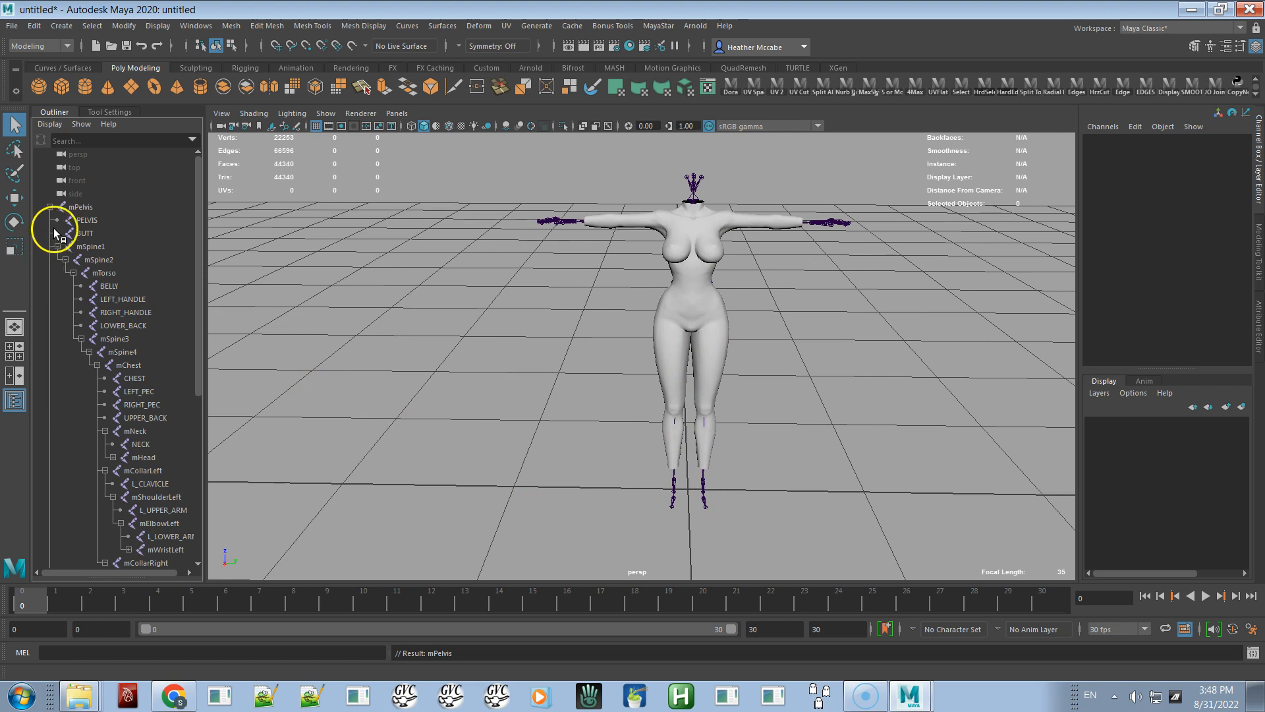
left_click(50, 207)
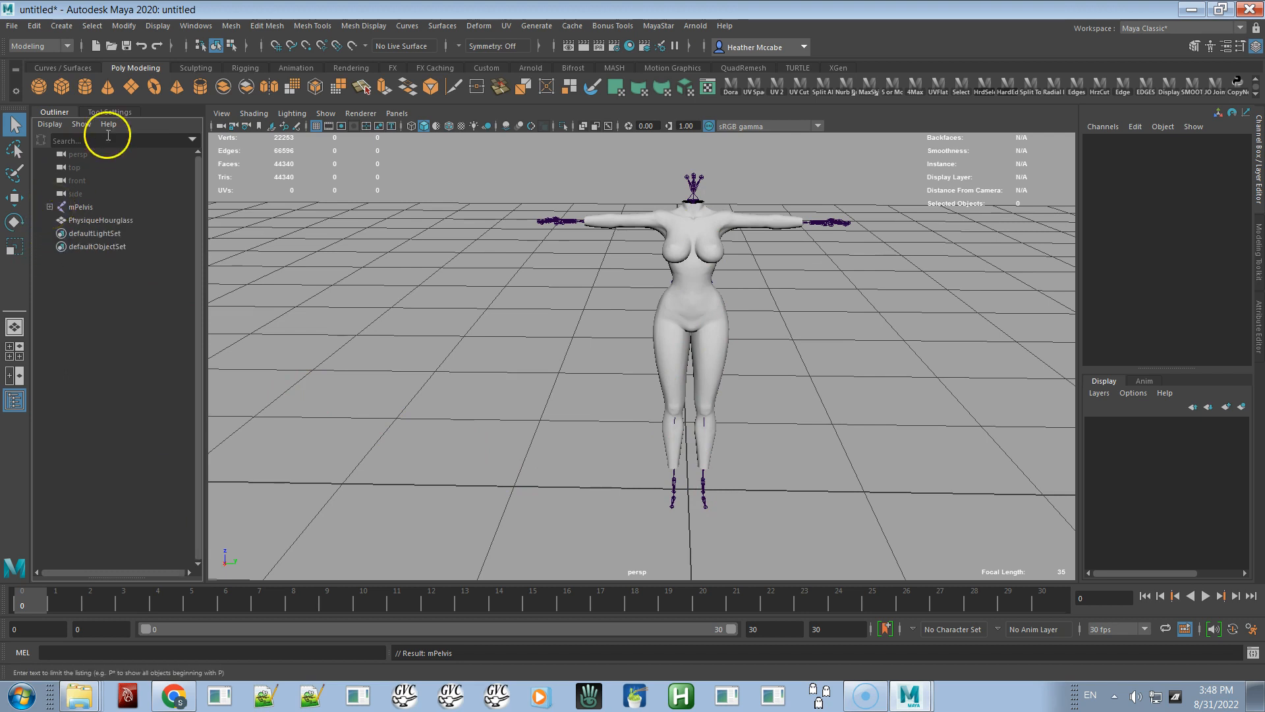
Step: Import Feet.obj from the Desktop folder into the scene
left_click(13, 27)
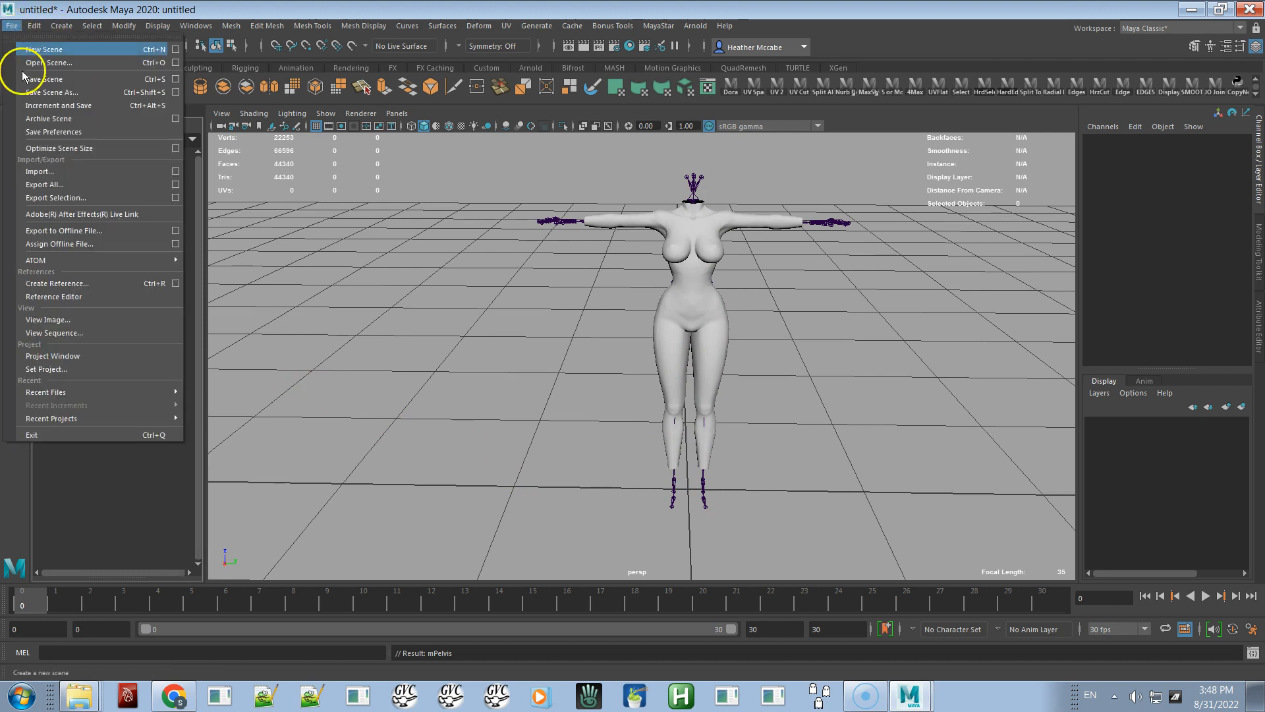
left_click(41, 171)
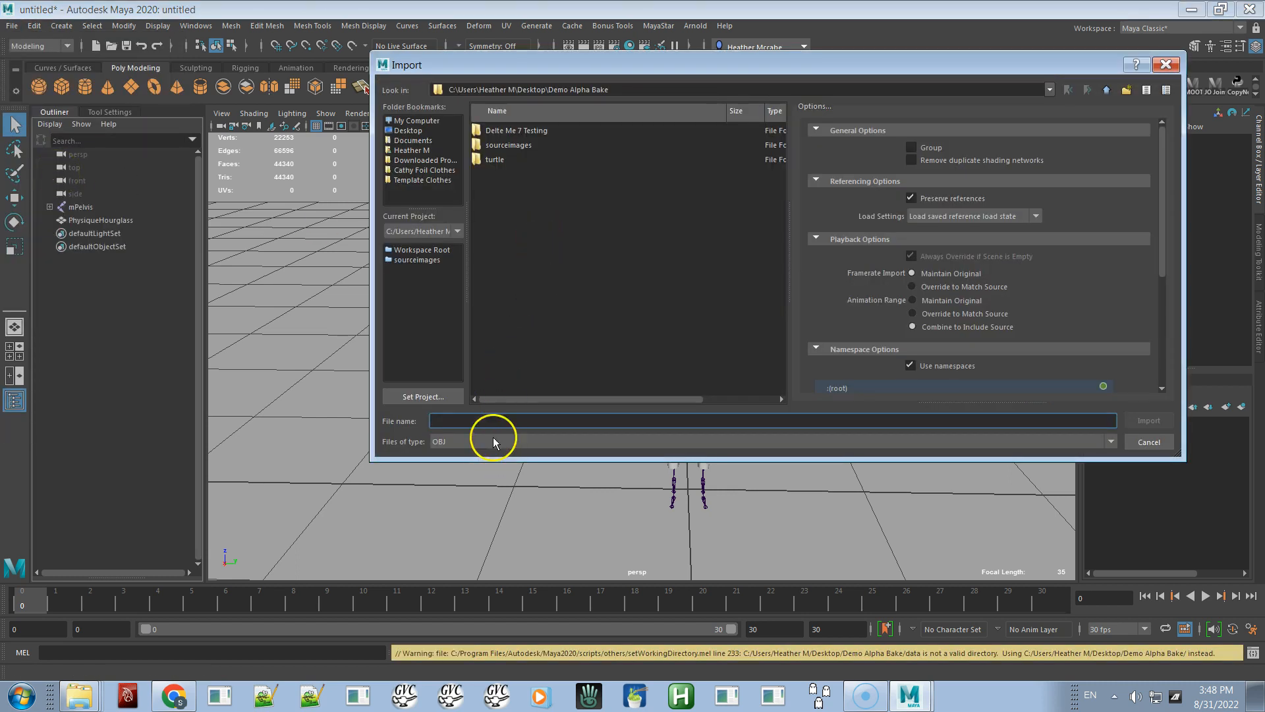
left_click(423, 131)
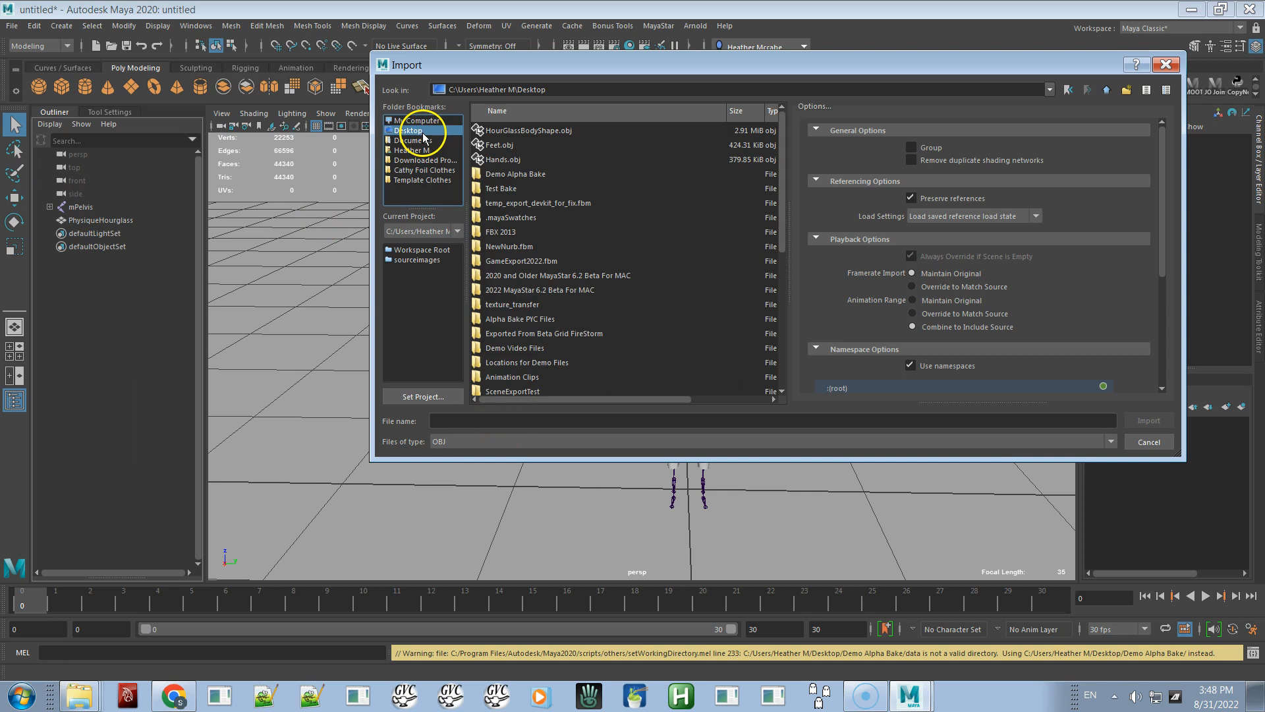
double_click(505, 144)
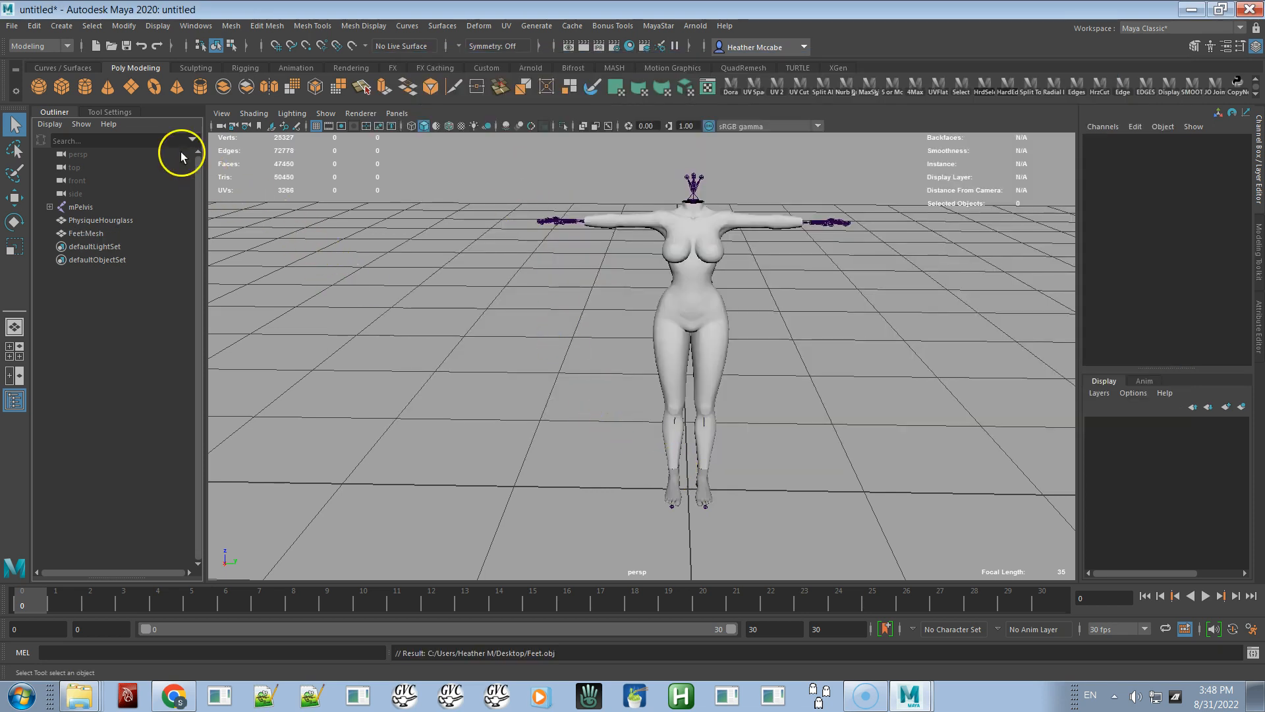
Step: Import Hands.obj from the Desktop folder into the scene
left_click(12, 26)
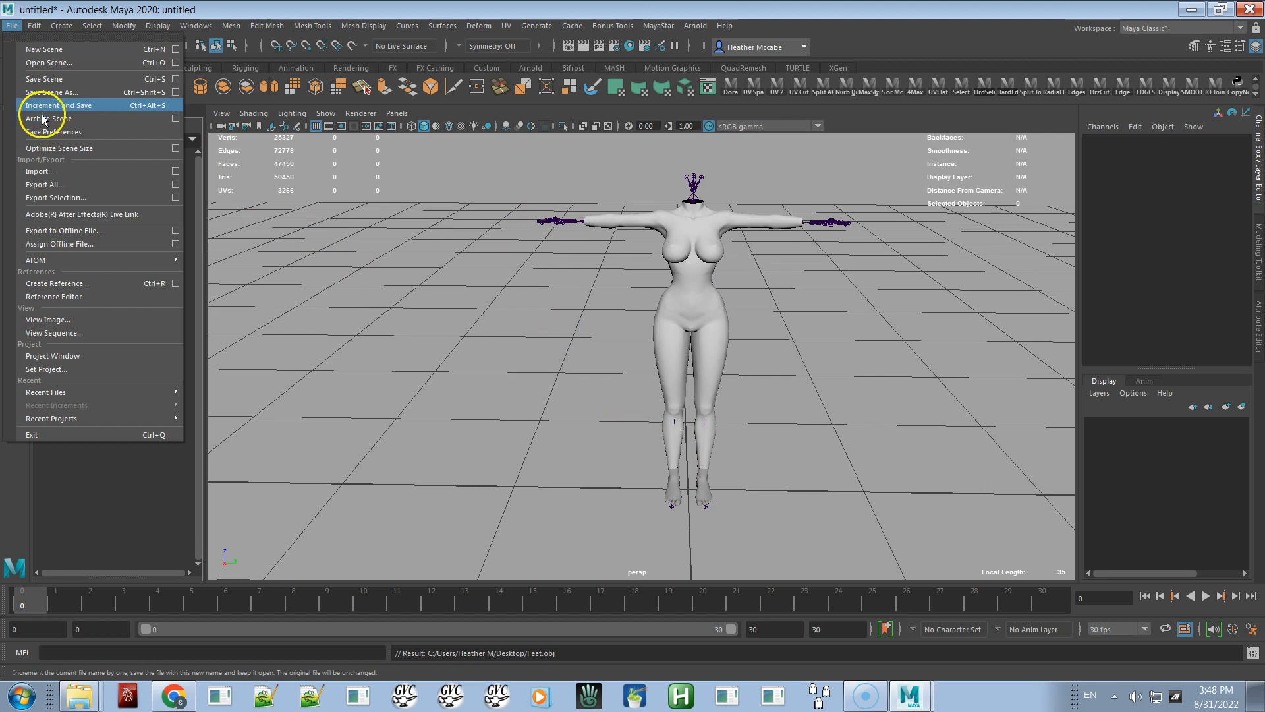
left_click(48, 173)
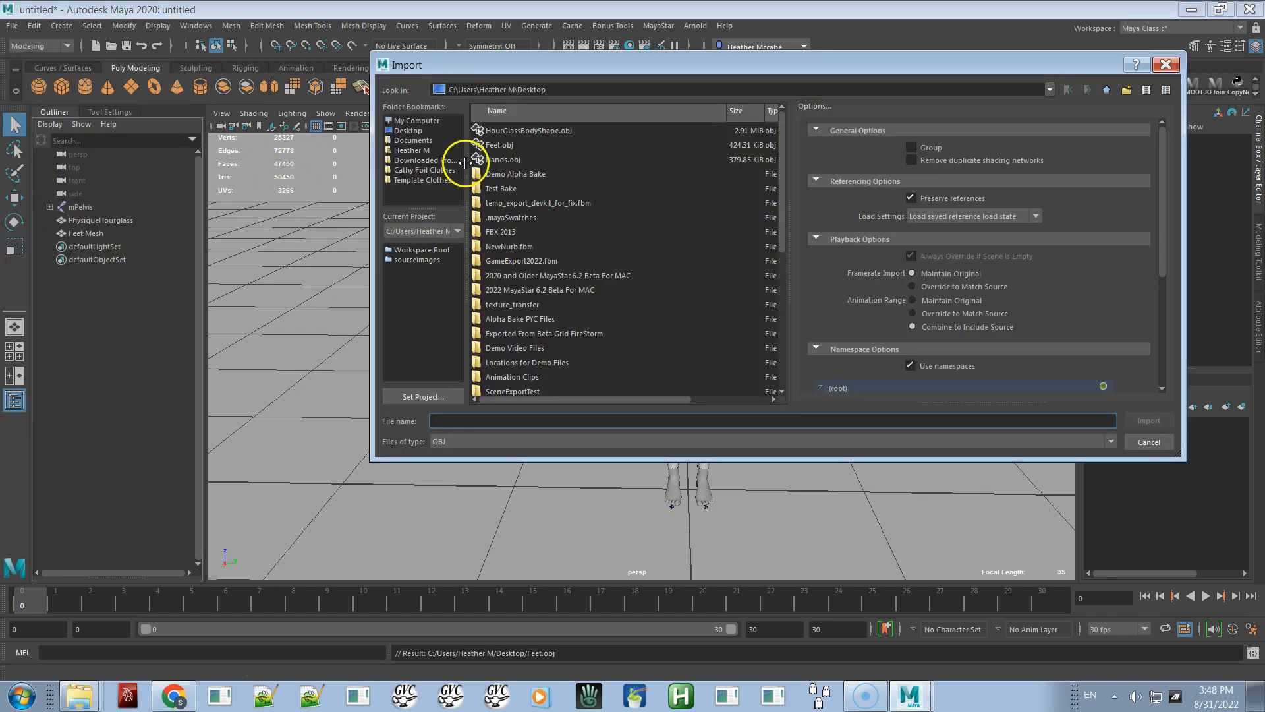
double_click(490, 159)
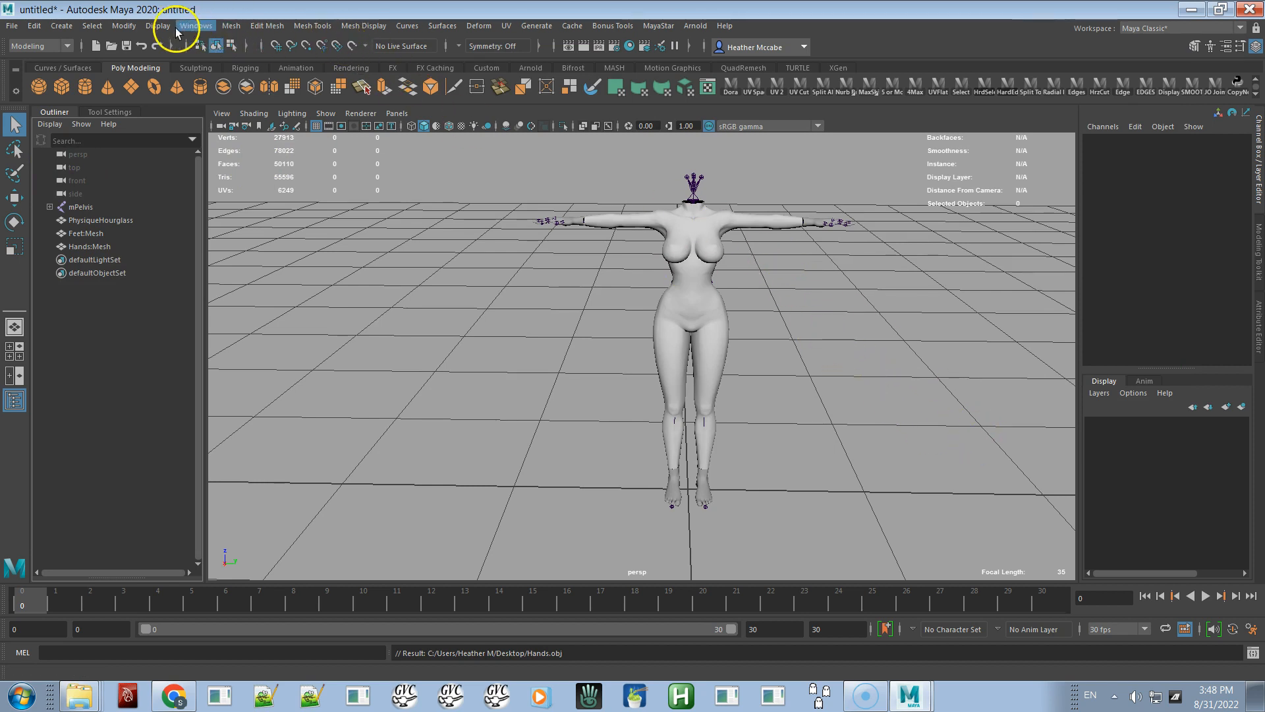
Step: Hide joints in the perspective view so that the hand meshes can be selected without picking the skeleton
scroll(795, 288, "up", 1)
right_click_drag(794, 289, 837, 427, "alt")
middle_click_drag(832, 338, 766, 448, "alt")
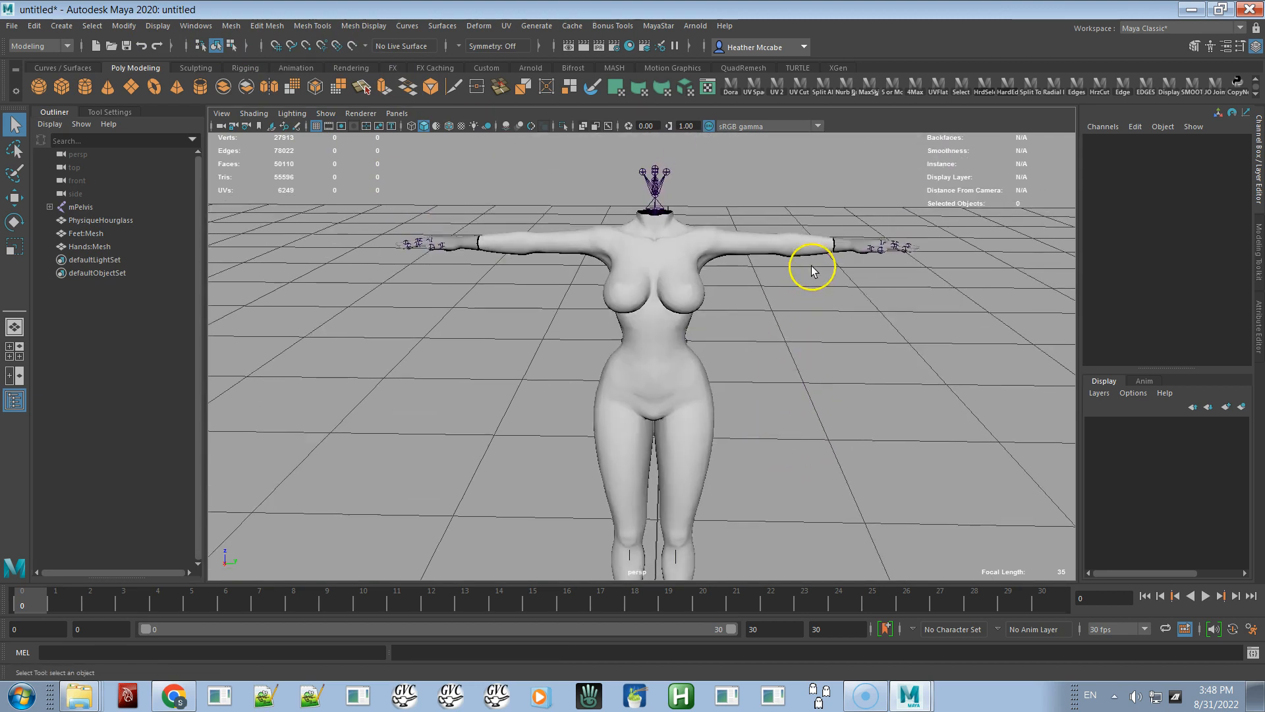
left_click(811, 251)
left_click(841, 249)
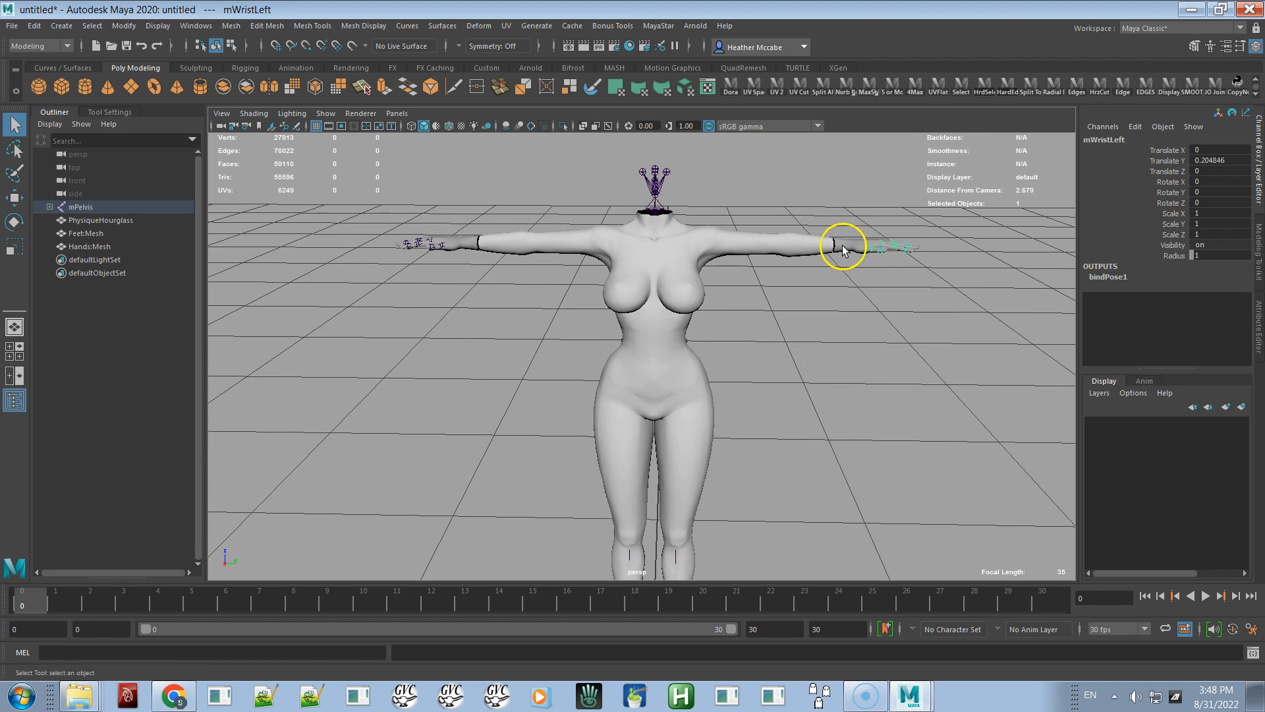
left_click(838, 249)
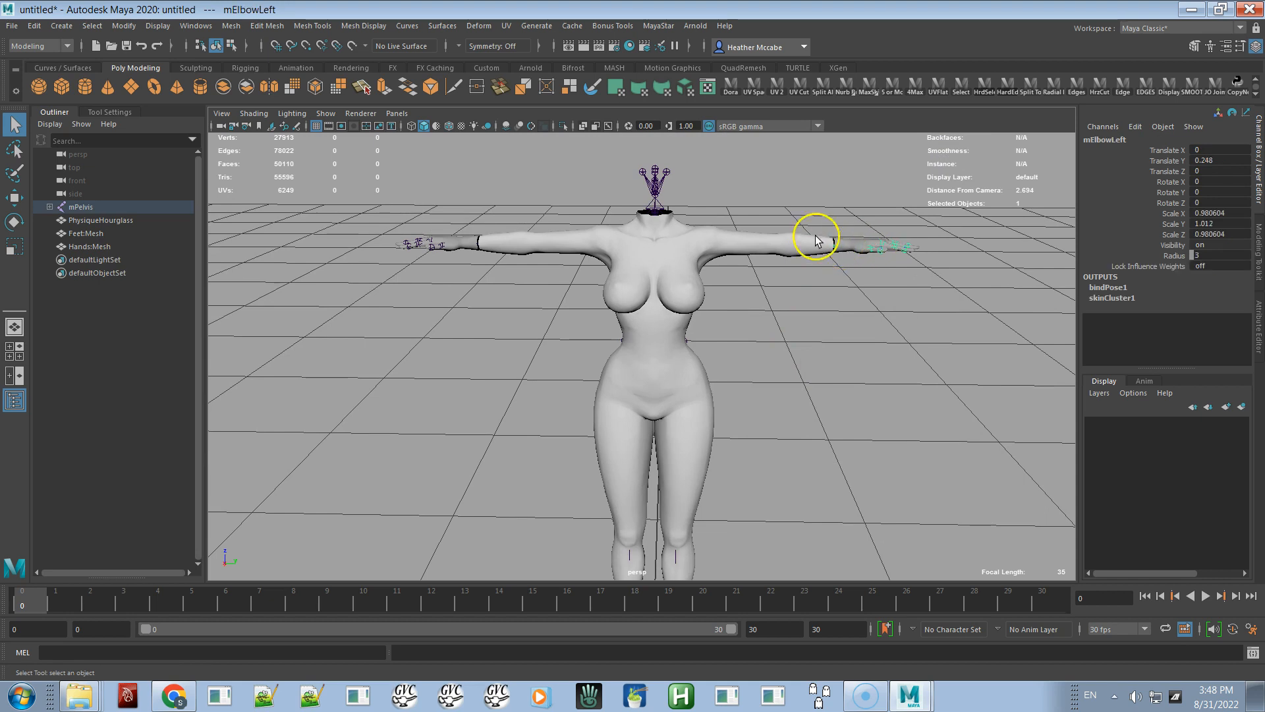
left_click(326, 113)
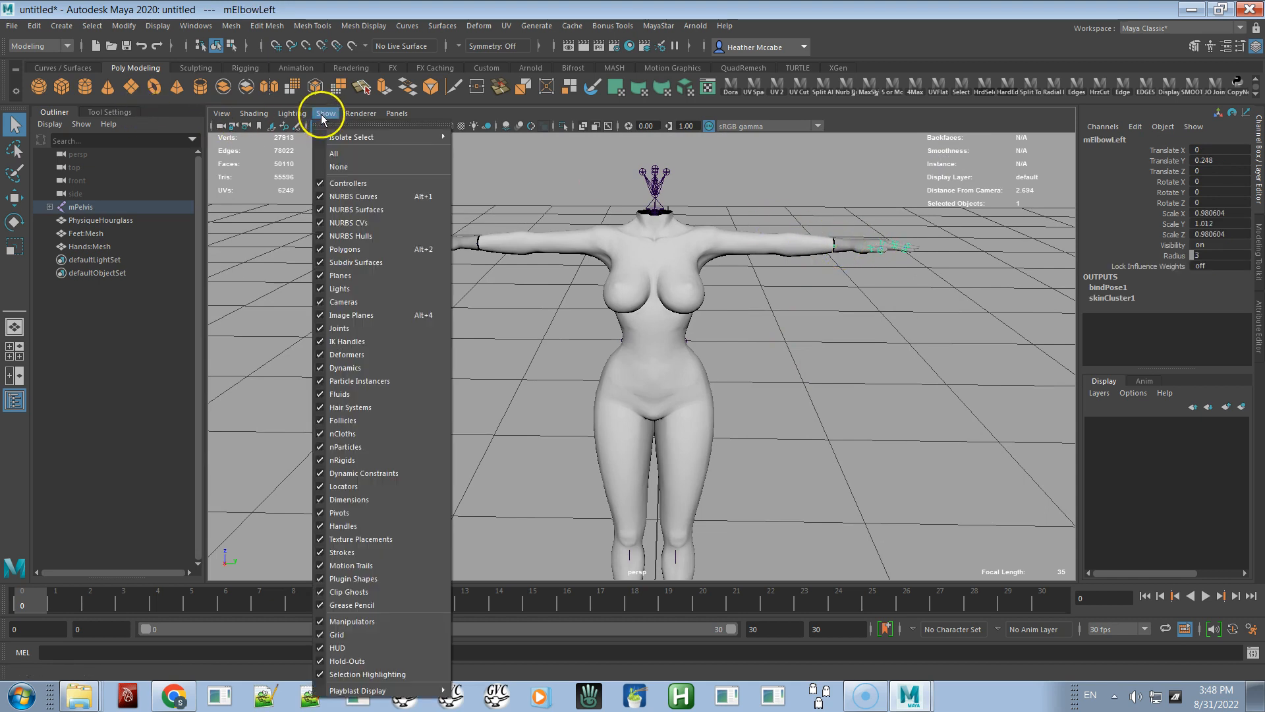
left_click(322, 328)
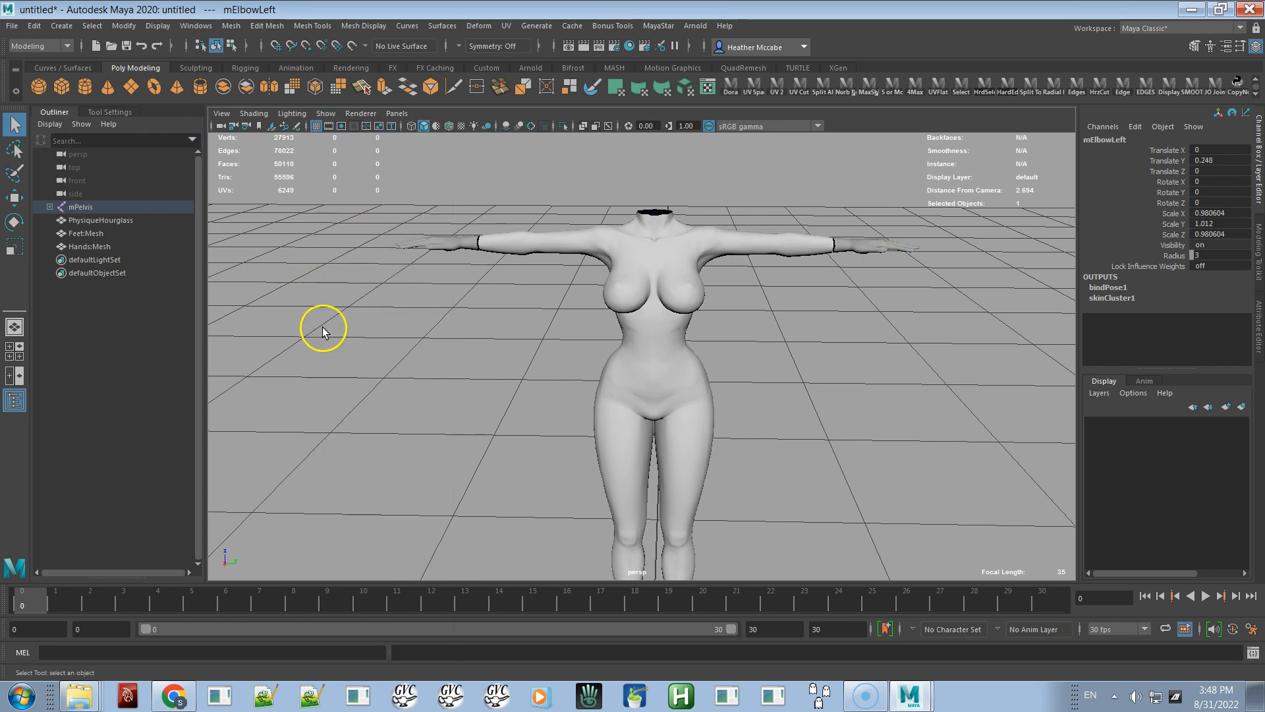
Step: Separate the Hands:Mesh object into individual left and right hand meshes
left_click(838, 245)
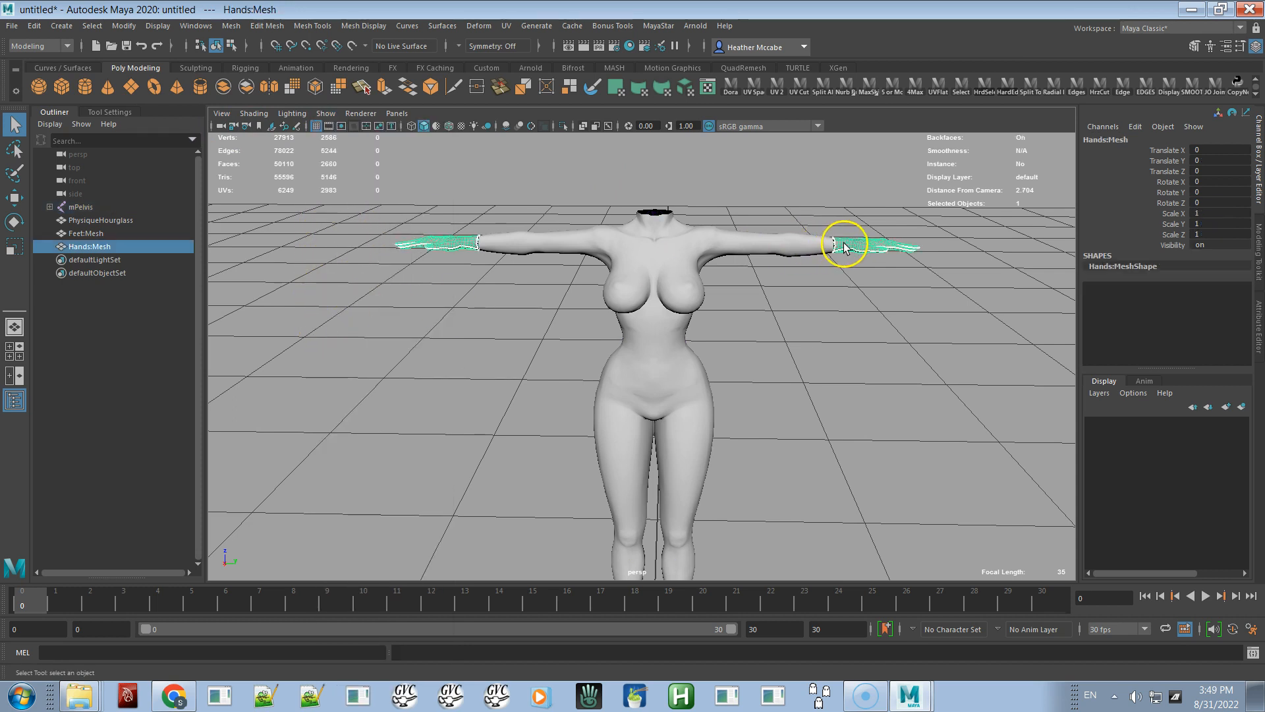
right_click_drag(833, 268, 884, 344, "alt")
middle_click_drag(884, 344, 750, 380, "alt")
right_click_drag(768, 334, 823, 434, "alt")
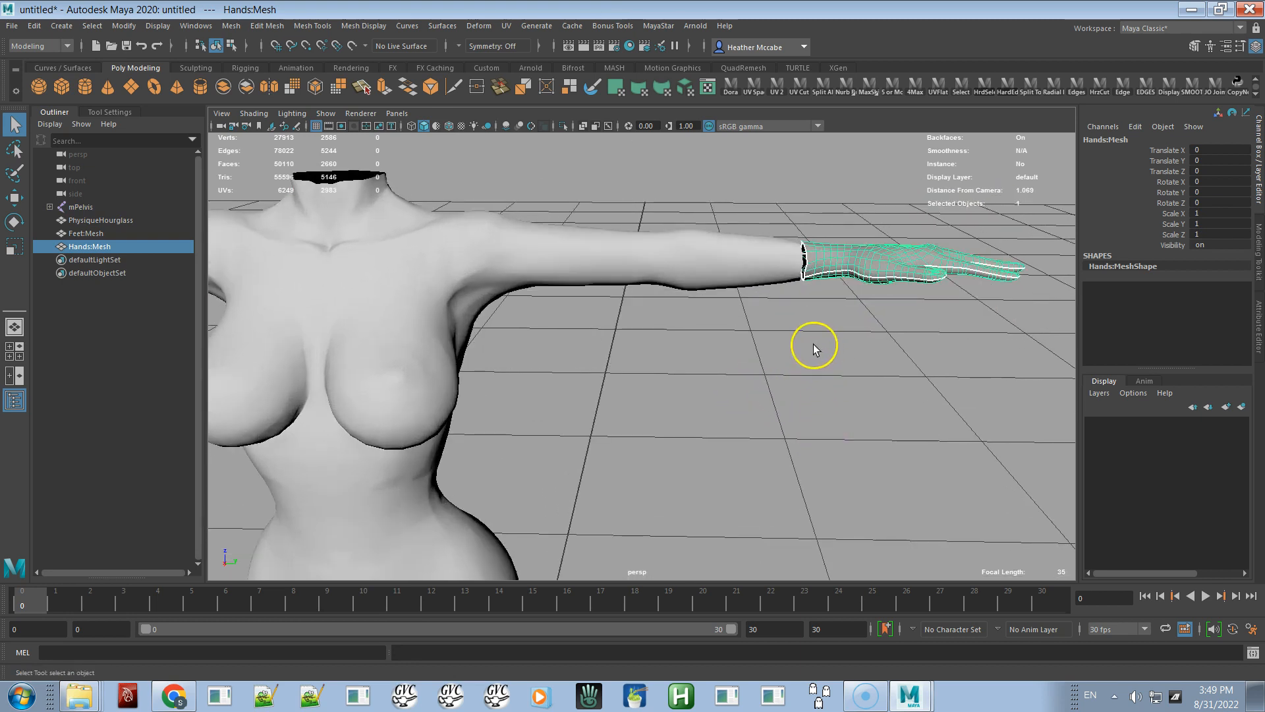
middle_click_drag(814, 344, 793, 382, "alt")
right_click_drag(793, 358, 807, 356, "alt")
left_click_drag(805, 314, 794, 297, "alt")
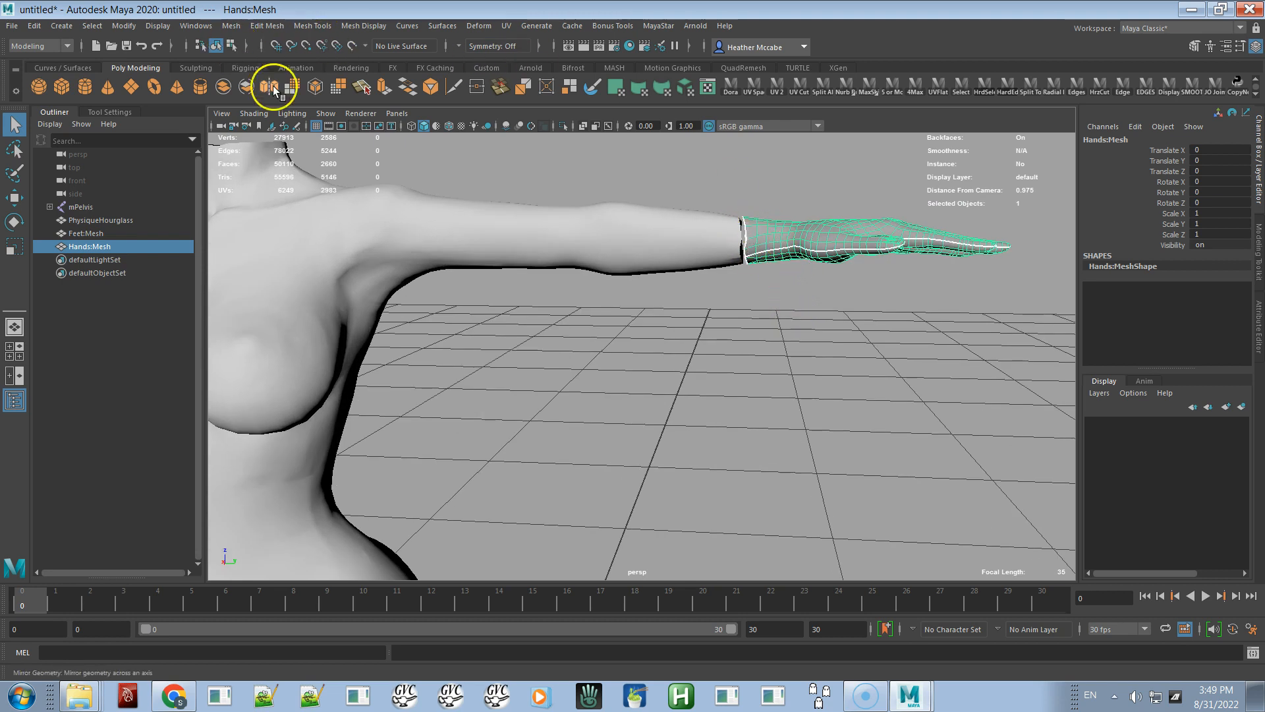
left_click(237, 27)
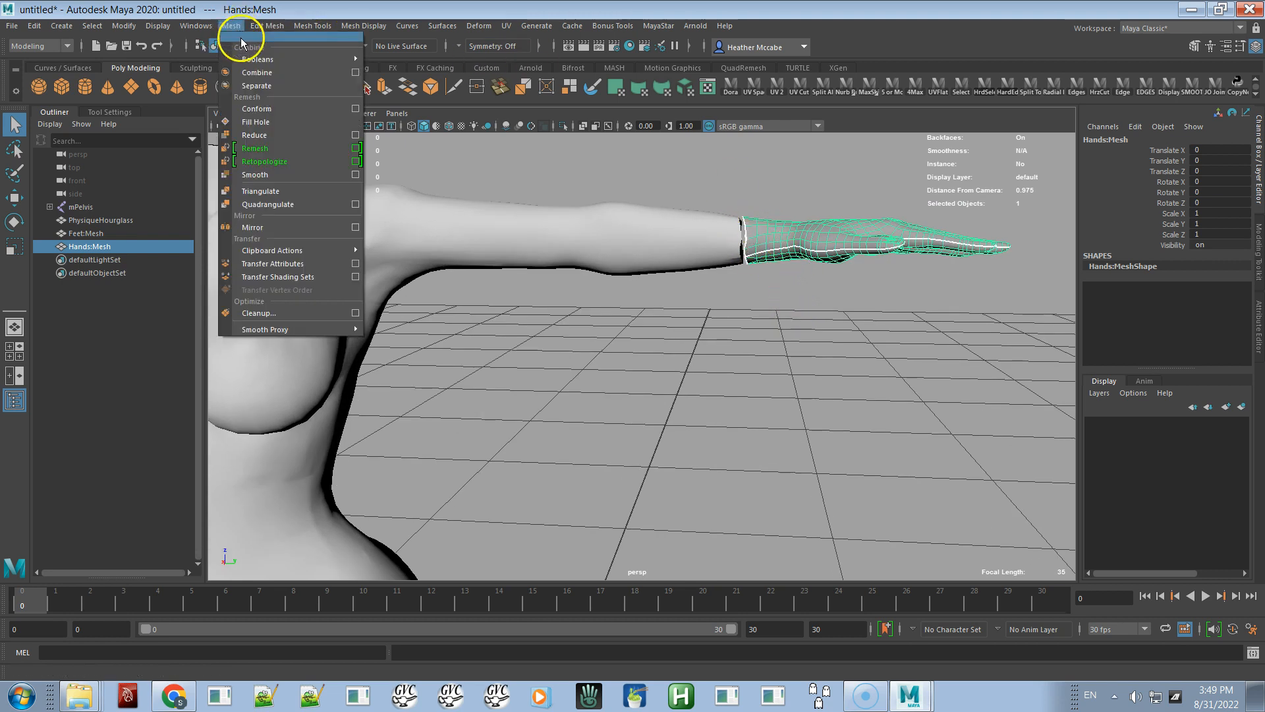
left_click(254, 83)
left_click(742, 292)
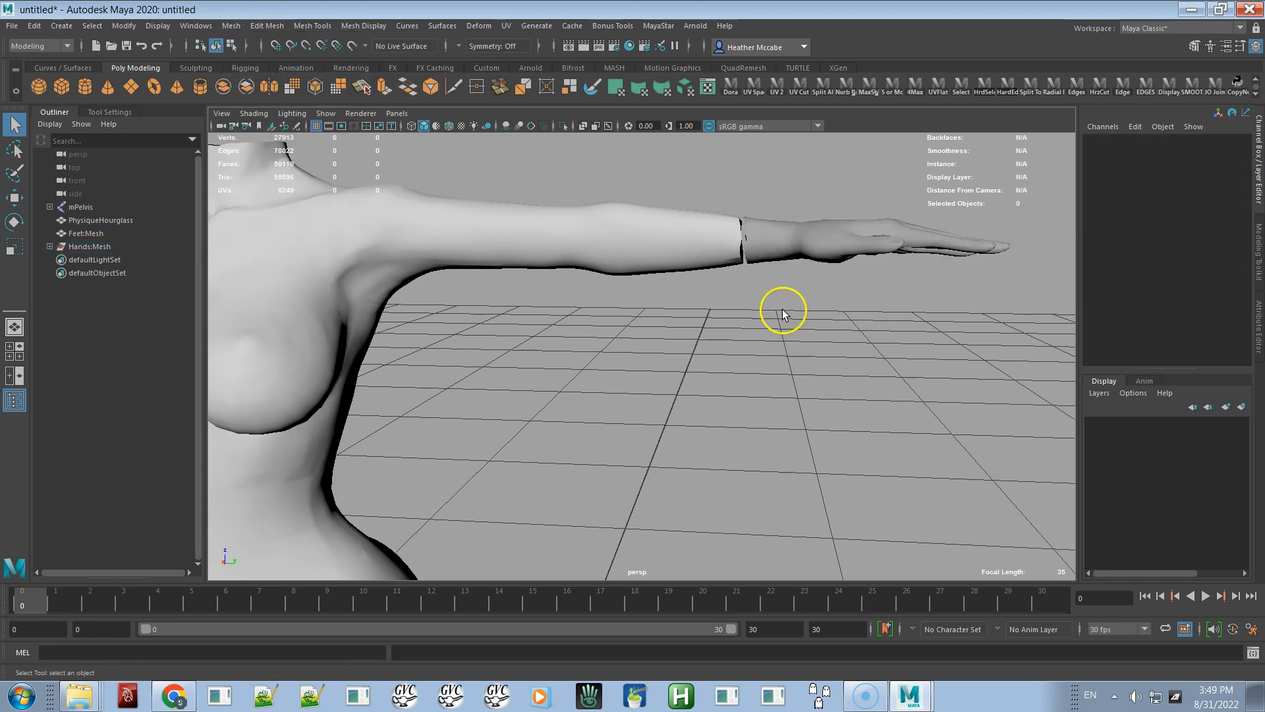
Step: Move the left hand mesh inward along Y by about -0.005 to close the gap at the wrist
left_click(771, 246)
right_click_drag(817, 370, 921, 255, "alt")
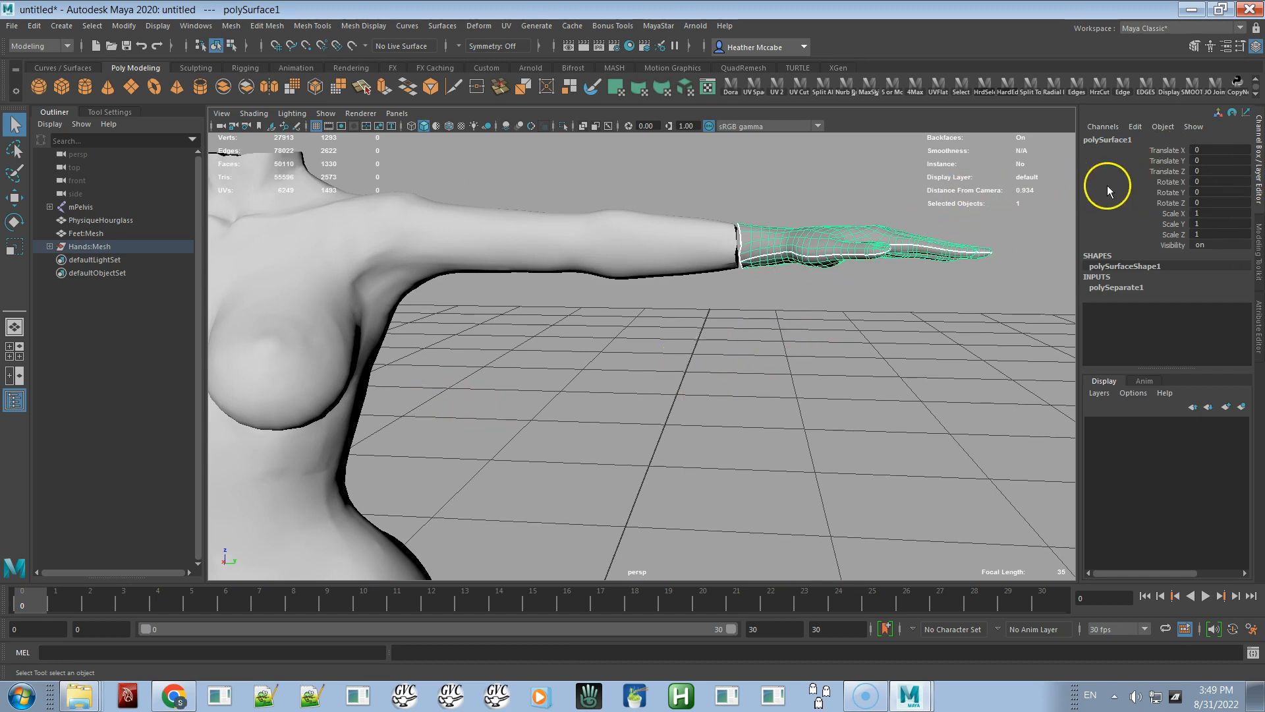
left_click(1154, 162)
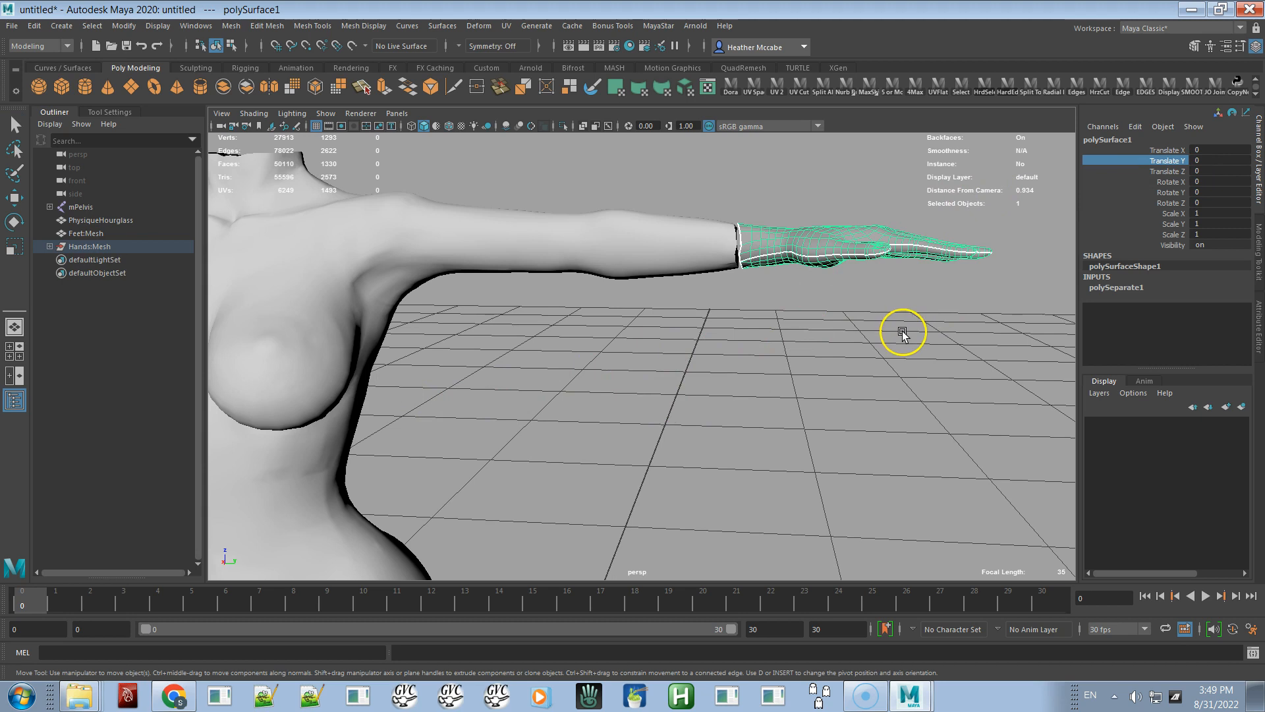
middle_click_drag(900, 335, 897, 333)
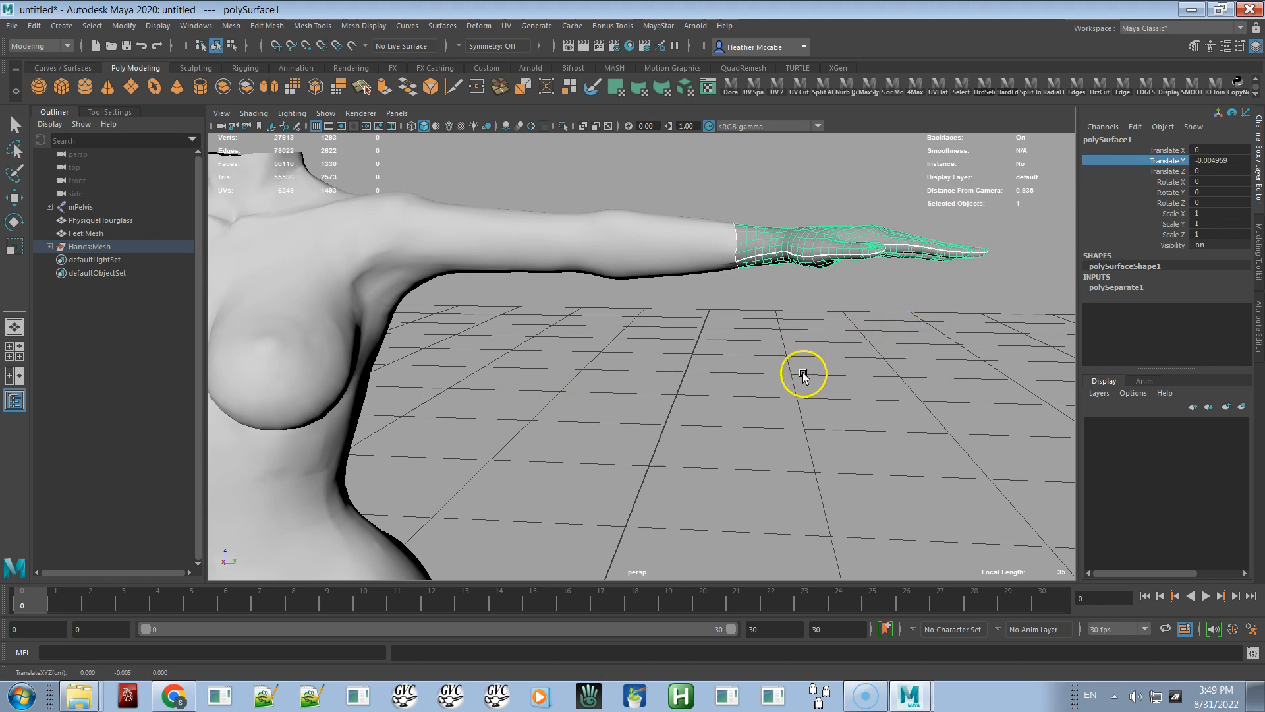
Step: Move the right hand mesh inward along Y by about 0.0057 to close the gap at the wrist
middle_click_drag(725, 346, 1260, 367, "alt")
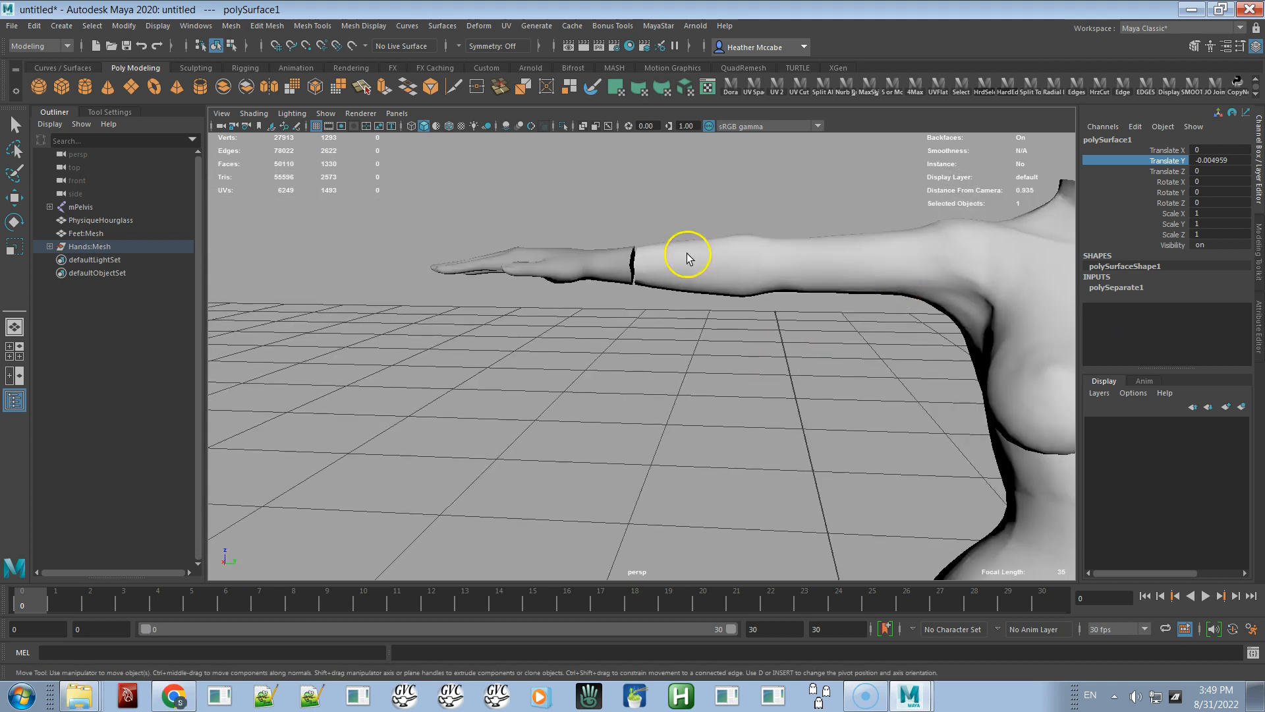
left_click(592, 268)
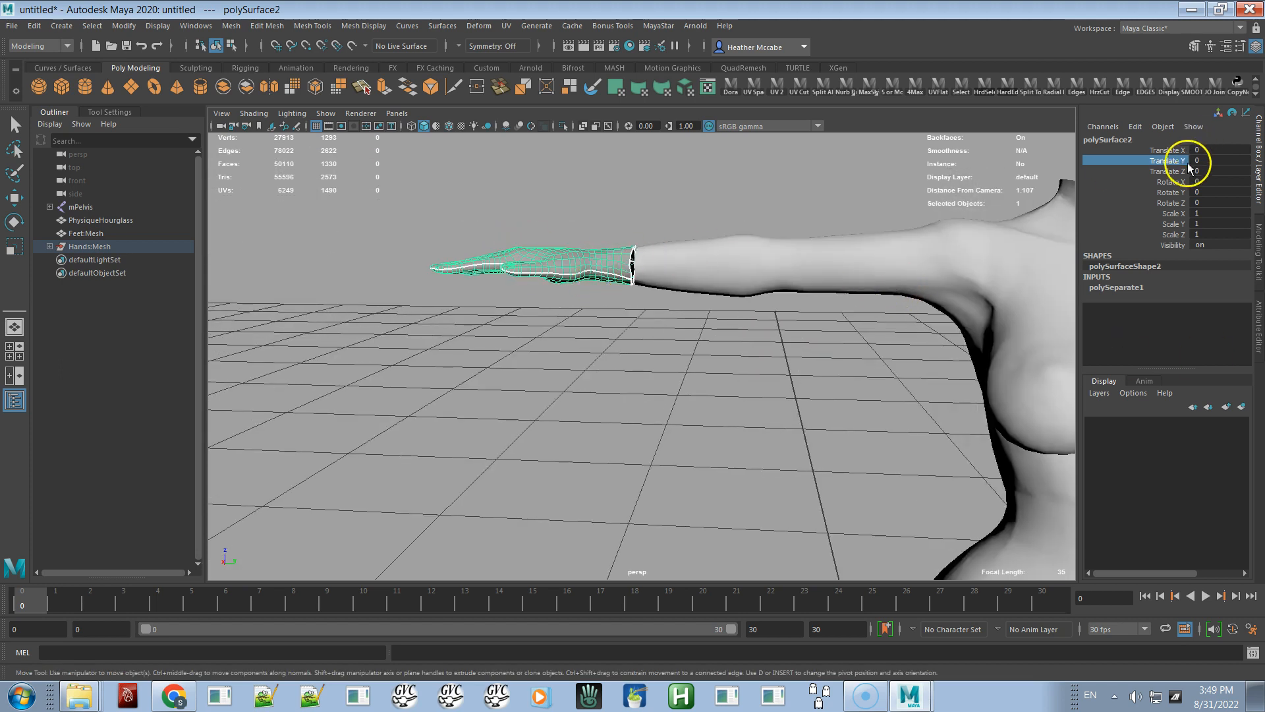
middle_click_drag(632, 412, 571, 434)
key("ctrl+z")
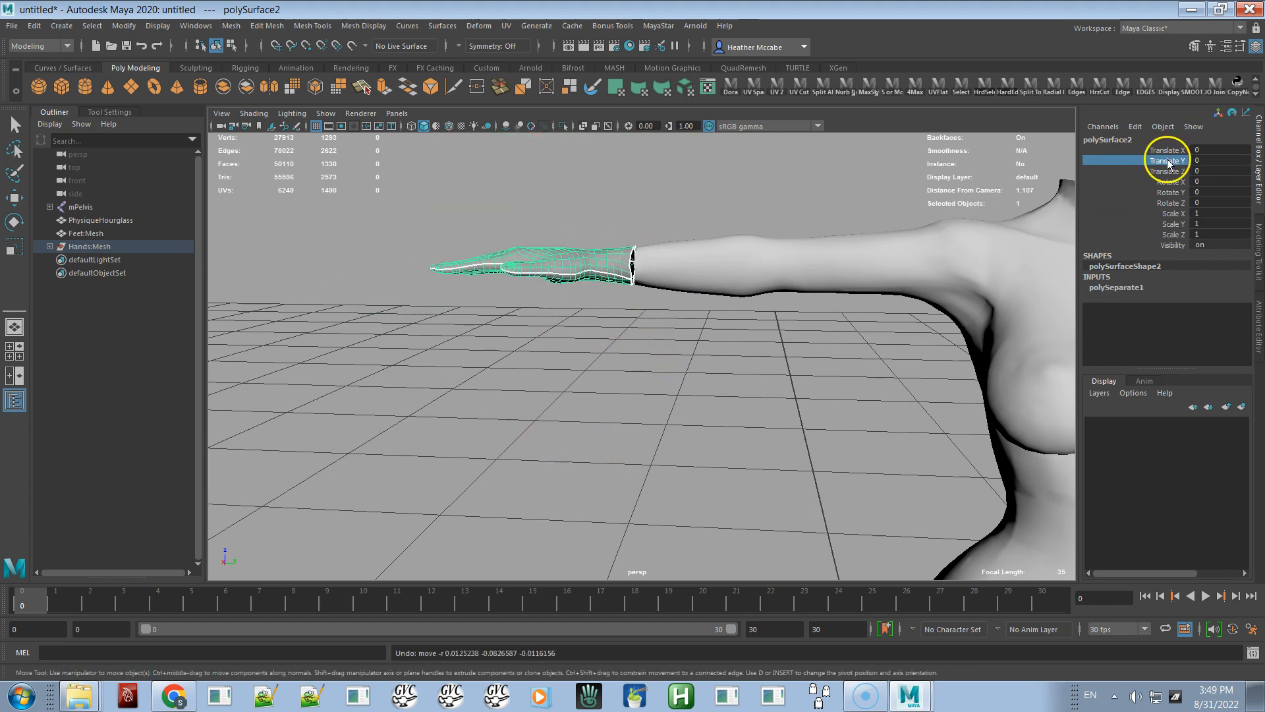
mouse_move(756, 380)
middle_mouse_down()
mouse_move(759, 344)
mouse_move(760, 404)
middle_mouse_up()
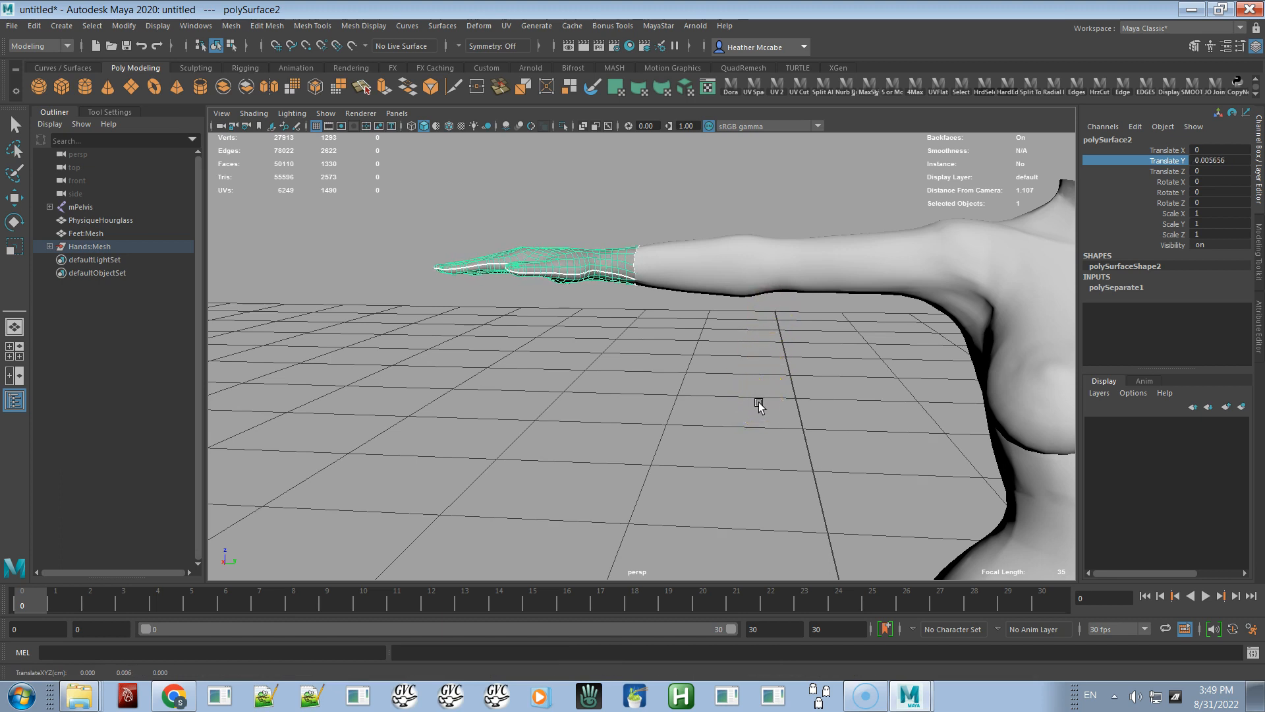
Step: Combine the left and right hand meshes into a single object
right_click_drag(755, 384, 761, 332, "alt")
middle_click_drag(761, 336, 580, 332, "alt")
left_click(1014, 295, "shift")
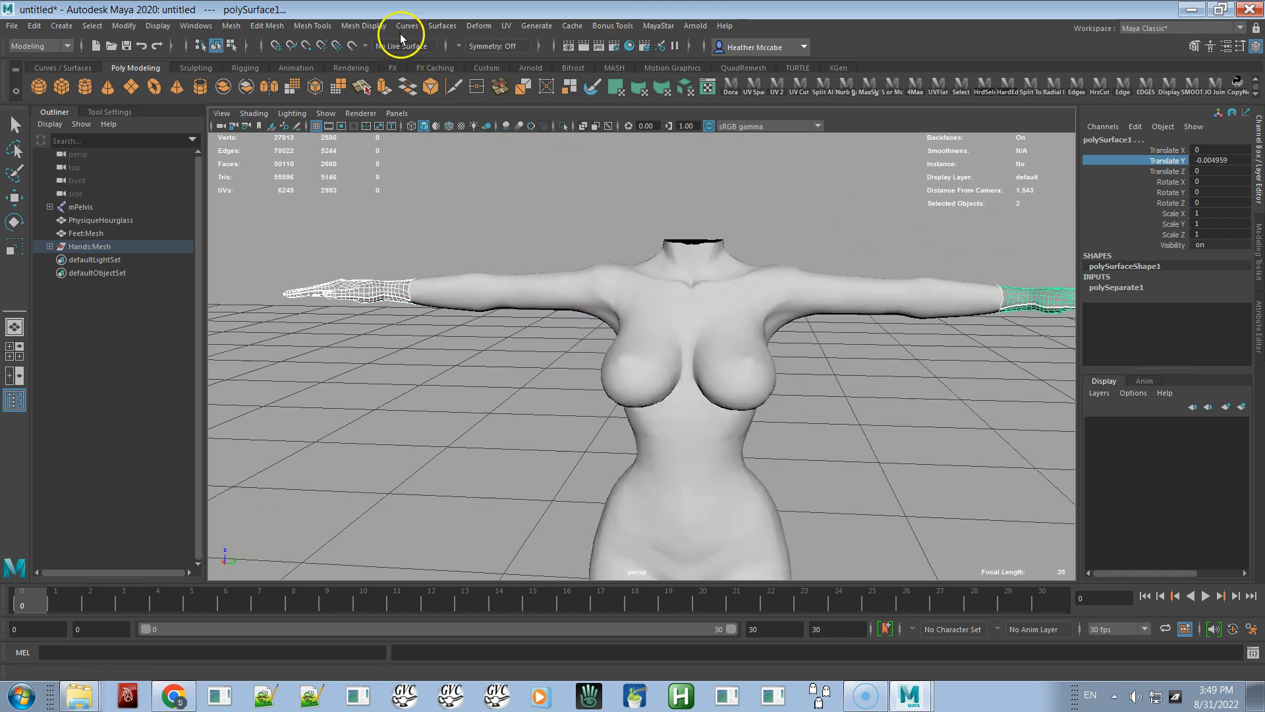
left_click(231, 27)
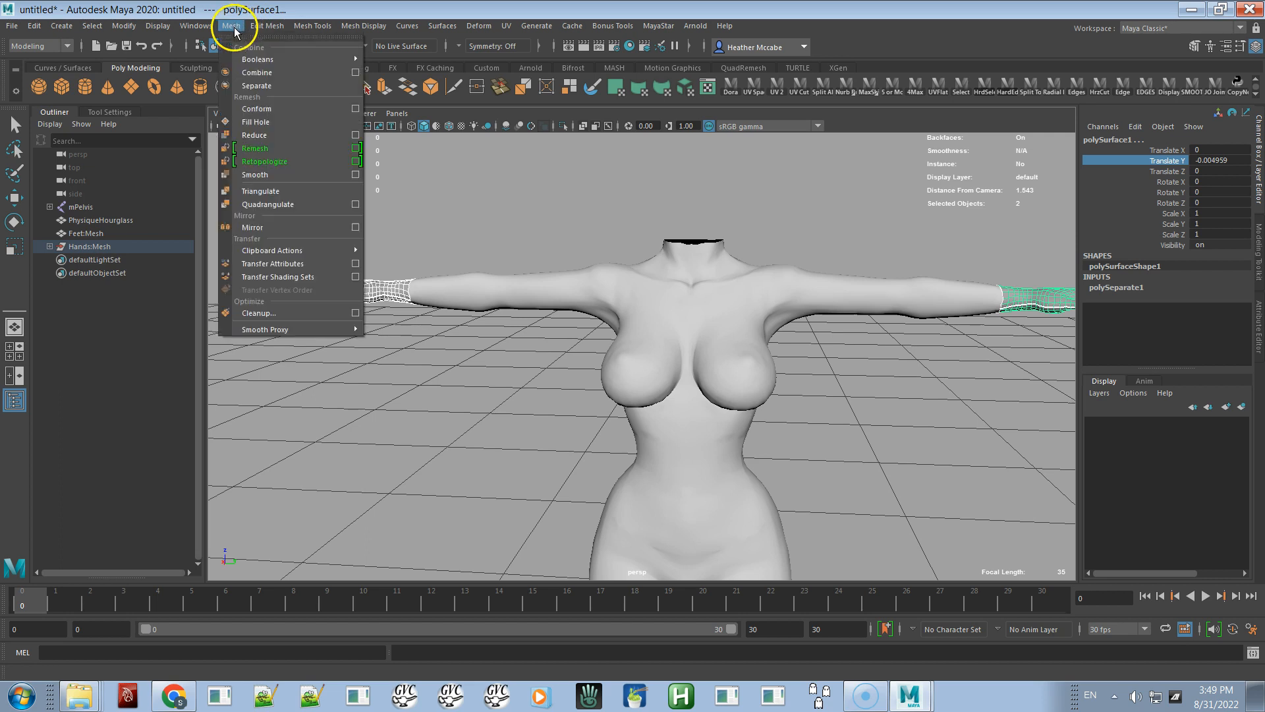
left_click(249, 72)
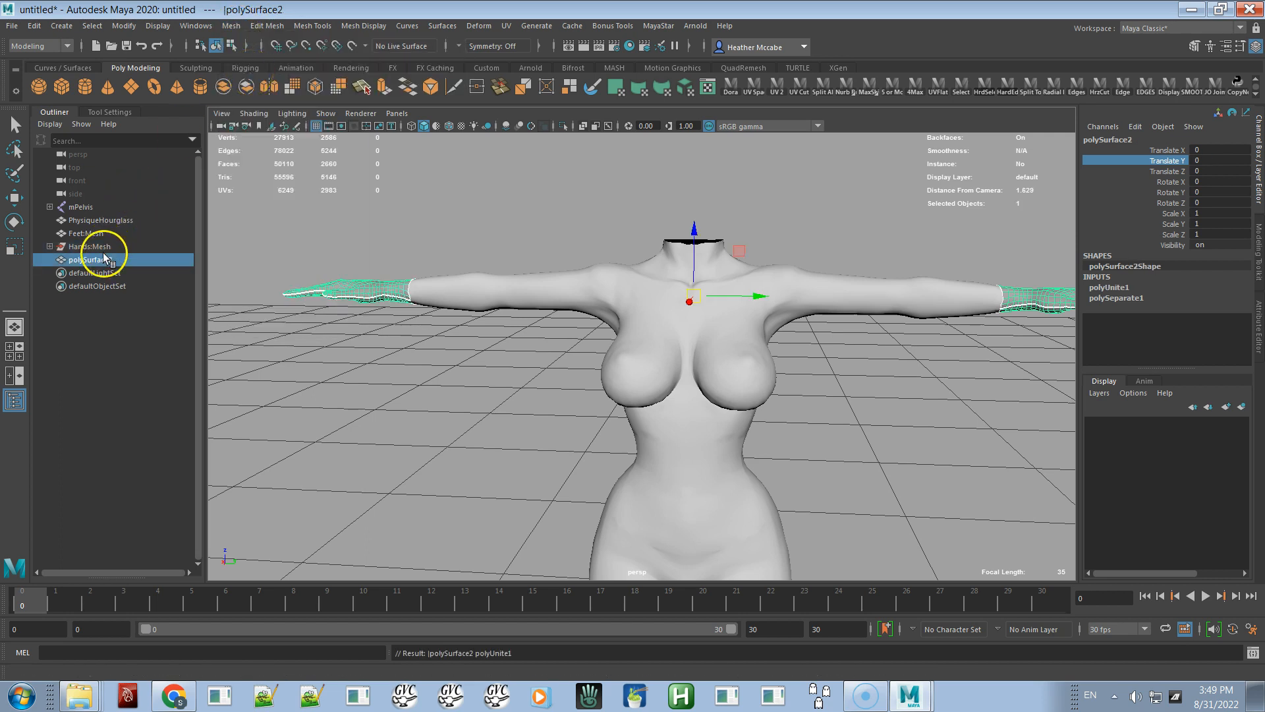
Step: Delete the construction history of the combined hands mesh polySurface2
left_click(653, 26)
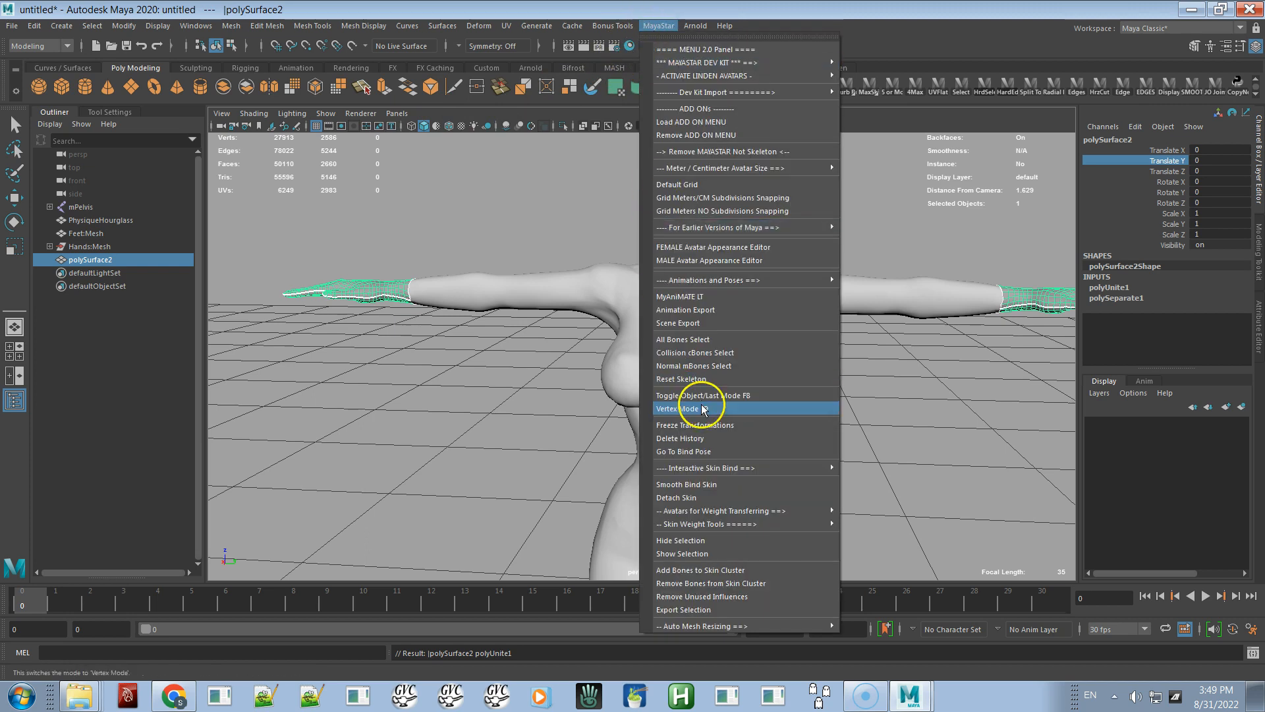
left_click(715, 441)
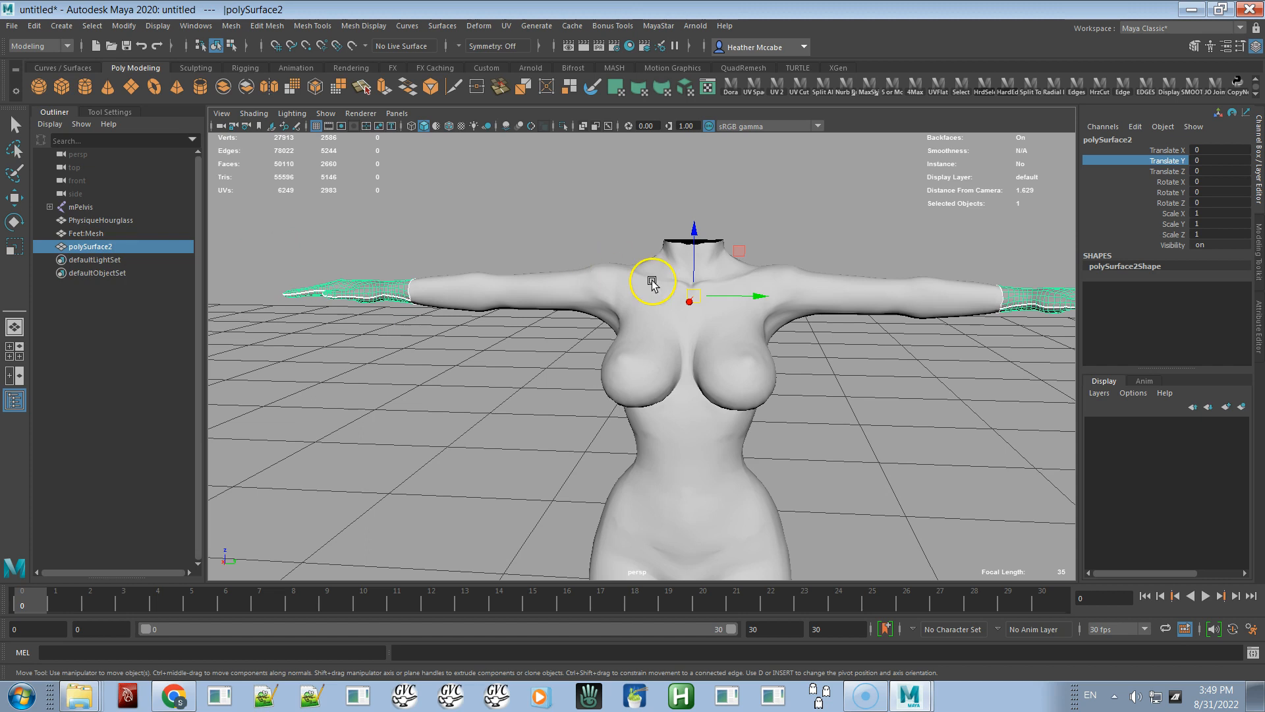
right_click_drag(909, 308, 241, 298, "alt")
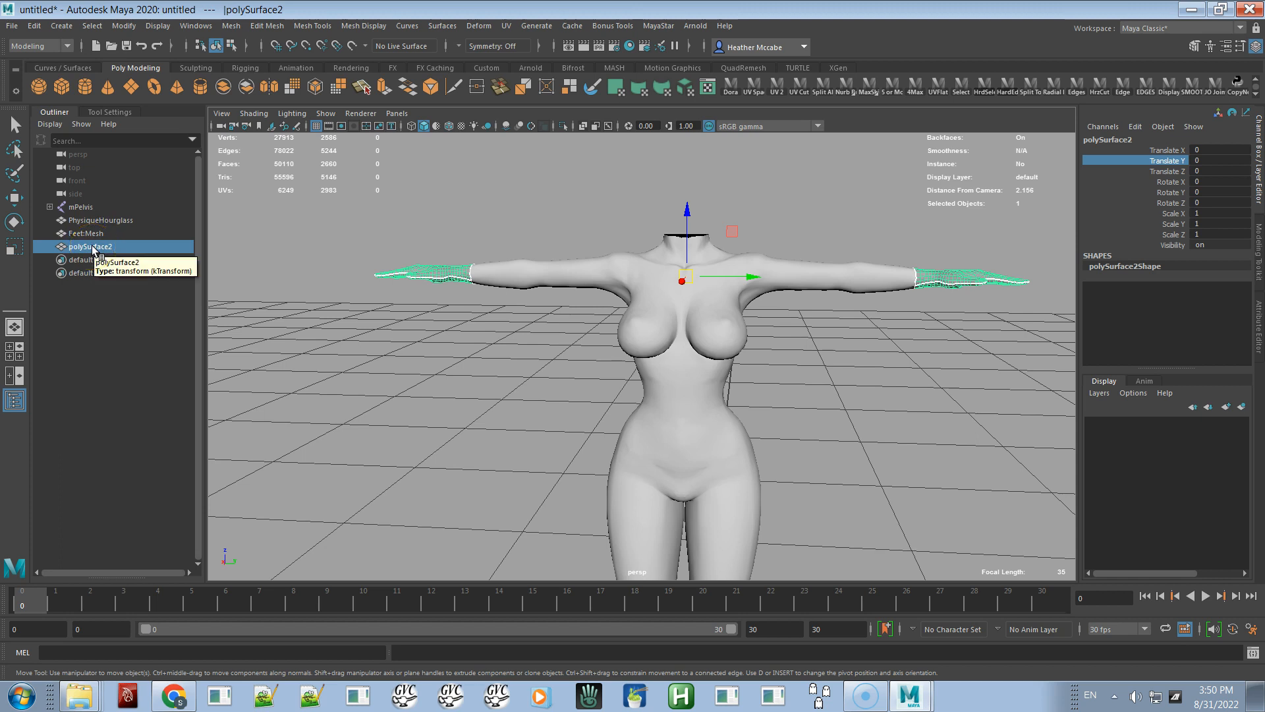
Step: Smooth-bind Feet:Mesh and the hands mesh polySurface2 to the full joint hierarchy under mPelvis
left_click(96, 221)
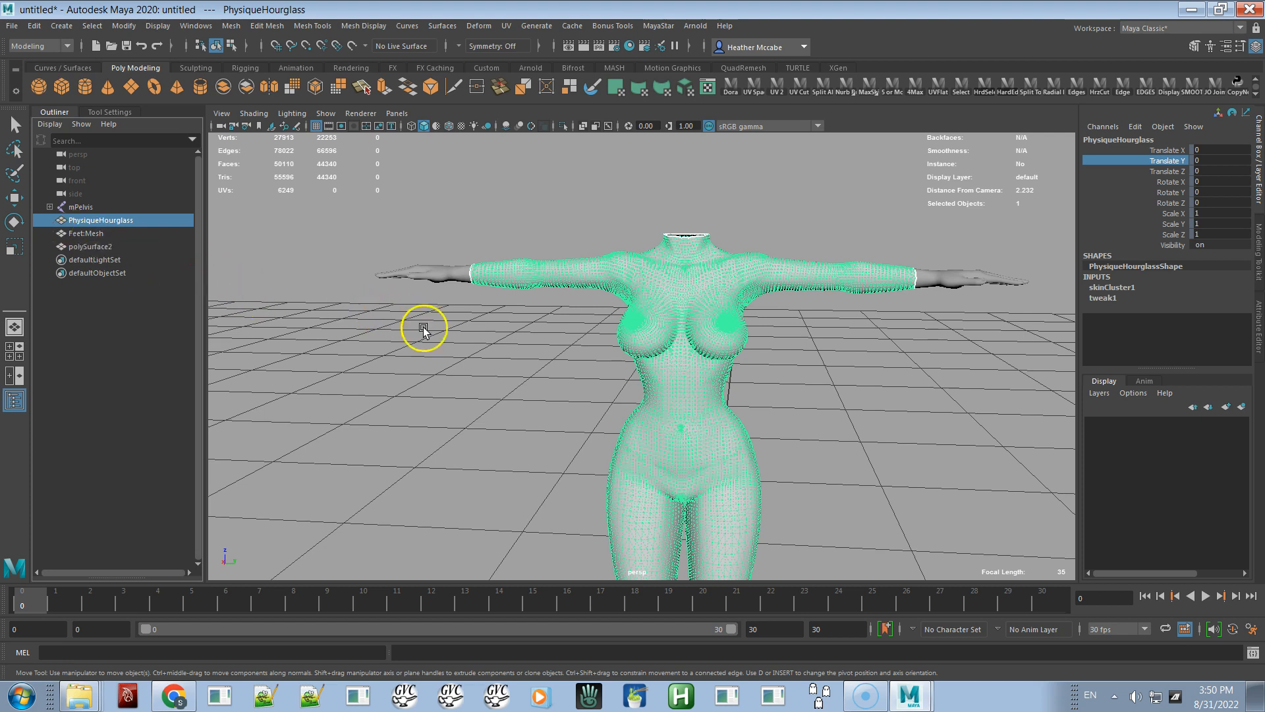
right_click_drag(523, 330, 461, 317, "alt")
middle_click_drag(460, 316, 493, 269, "alt")
left_click_drag(493, 269, 457, 274, "alt")
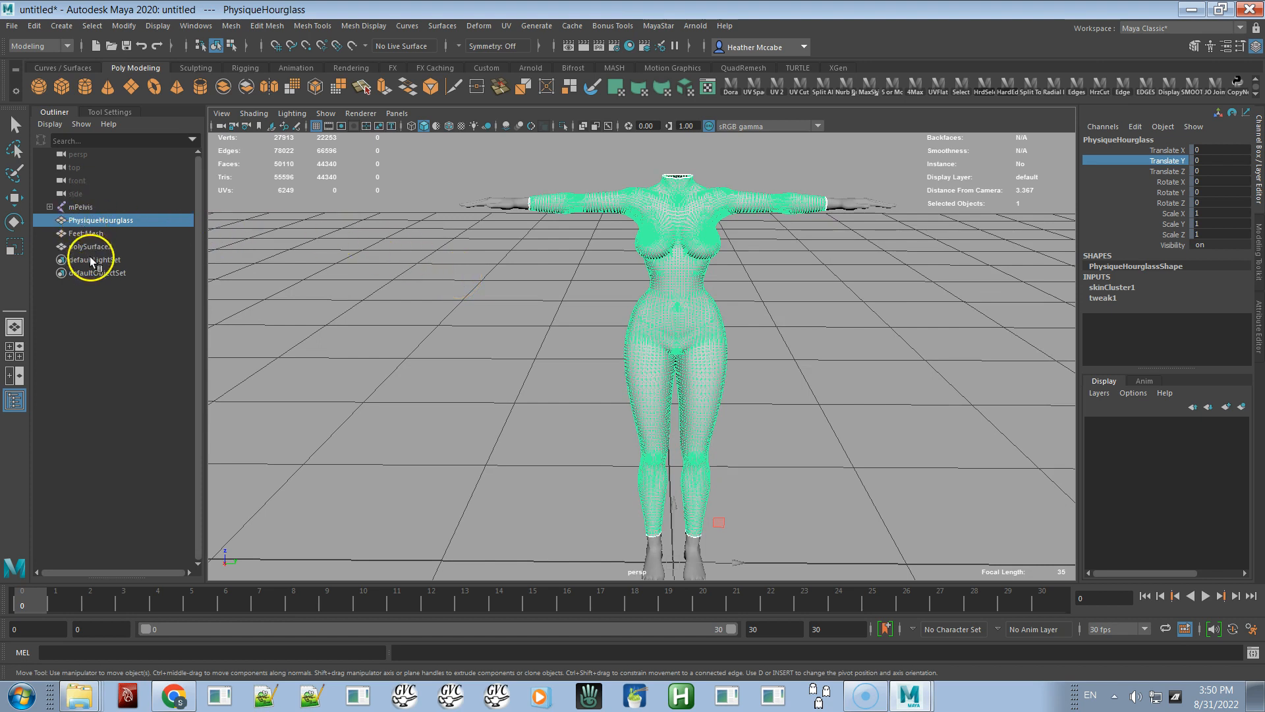
left_click(75, 208)
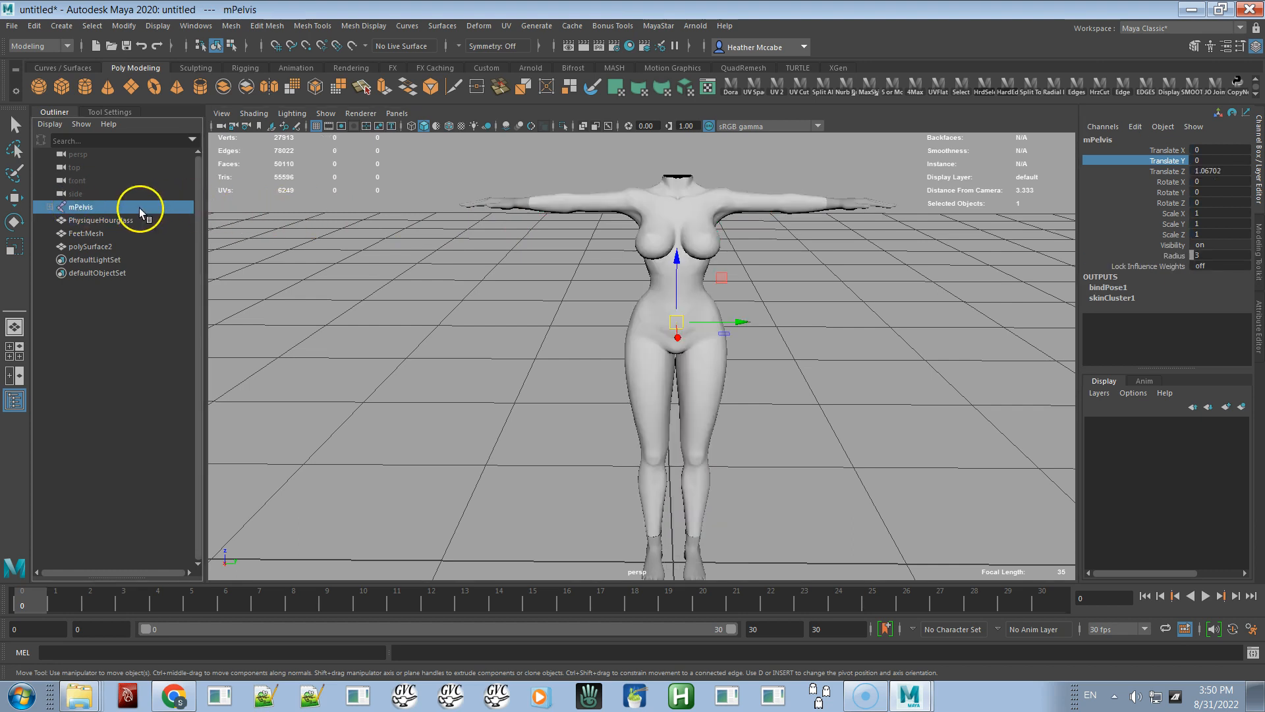
right_click(345, 231)
left_click(350, 351)
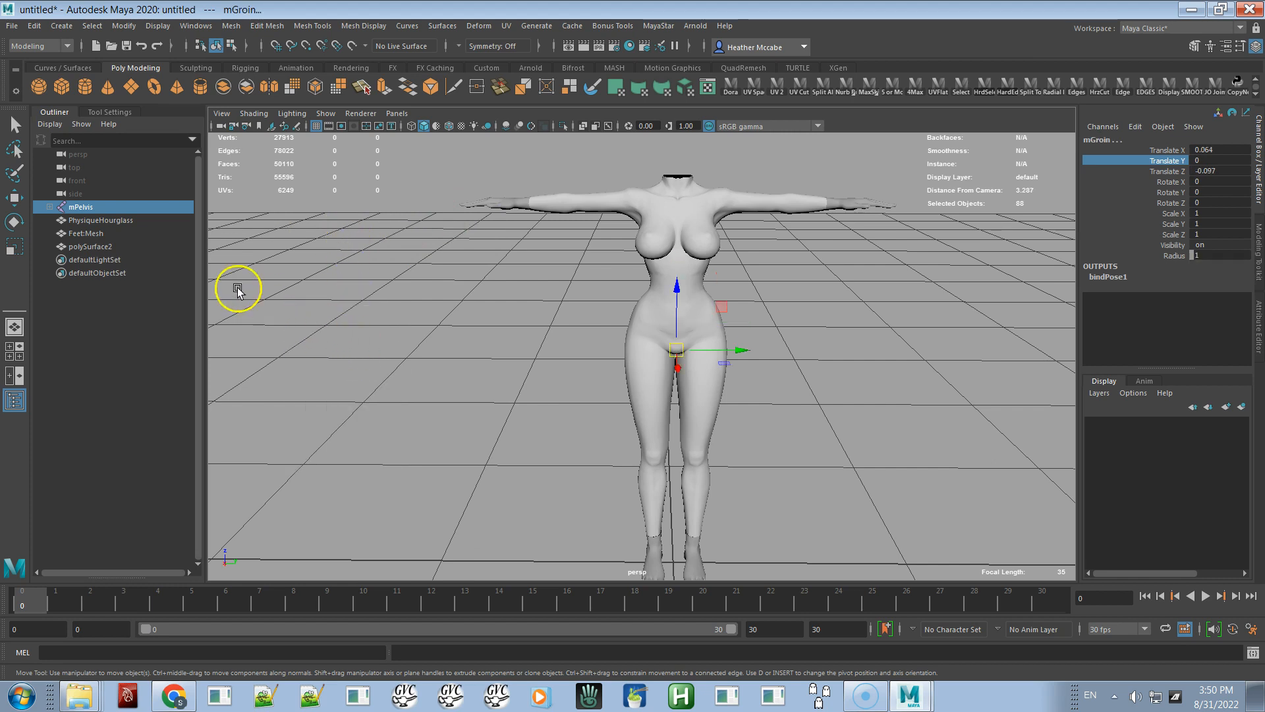
left_click(86, 233, "ctrl")
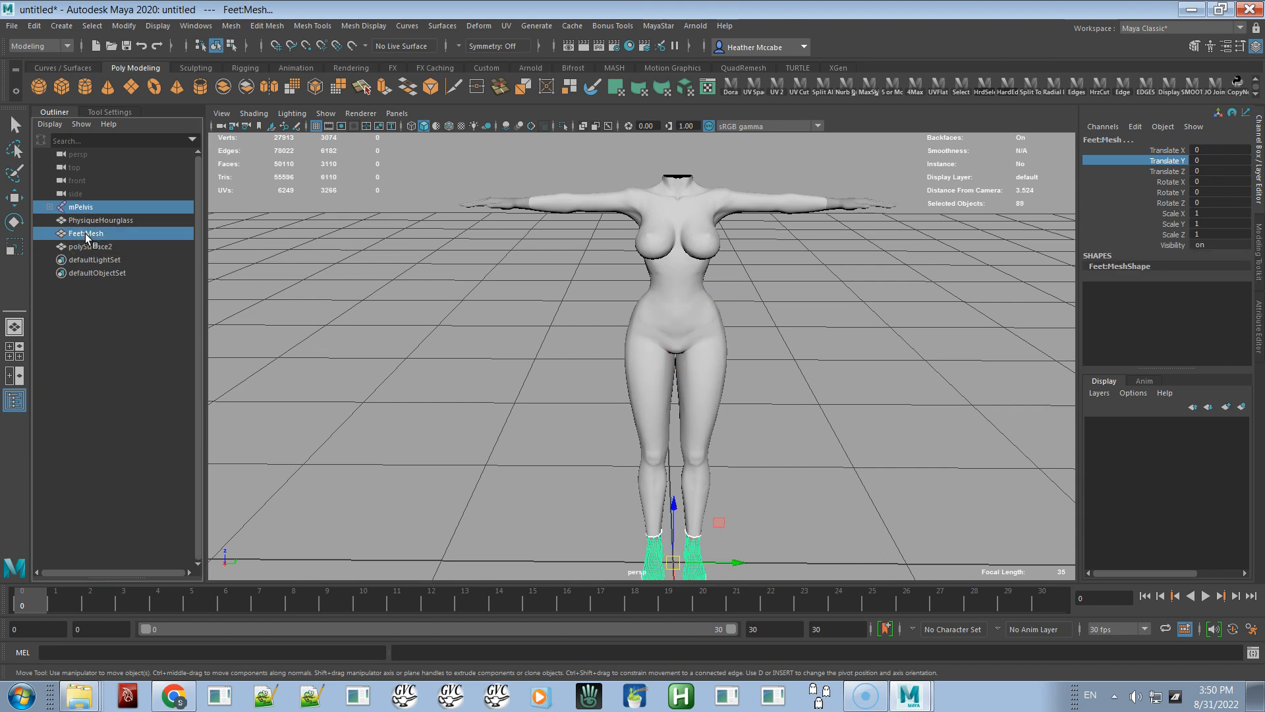
left_click(90, 247, "ctrl")
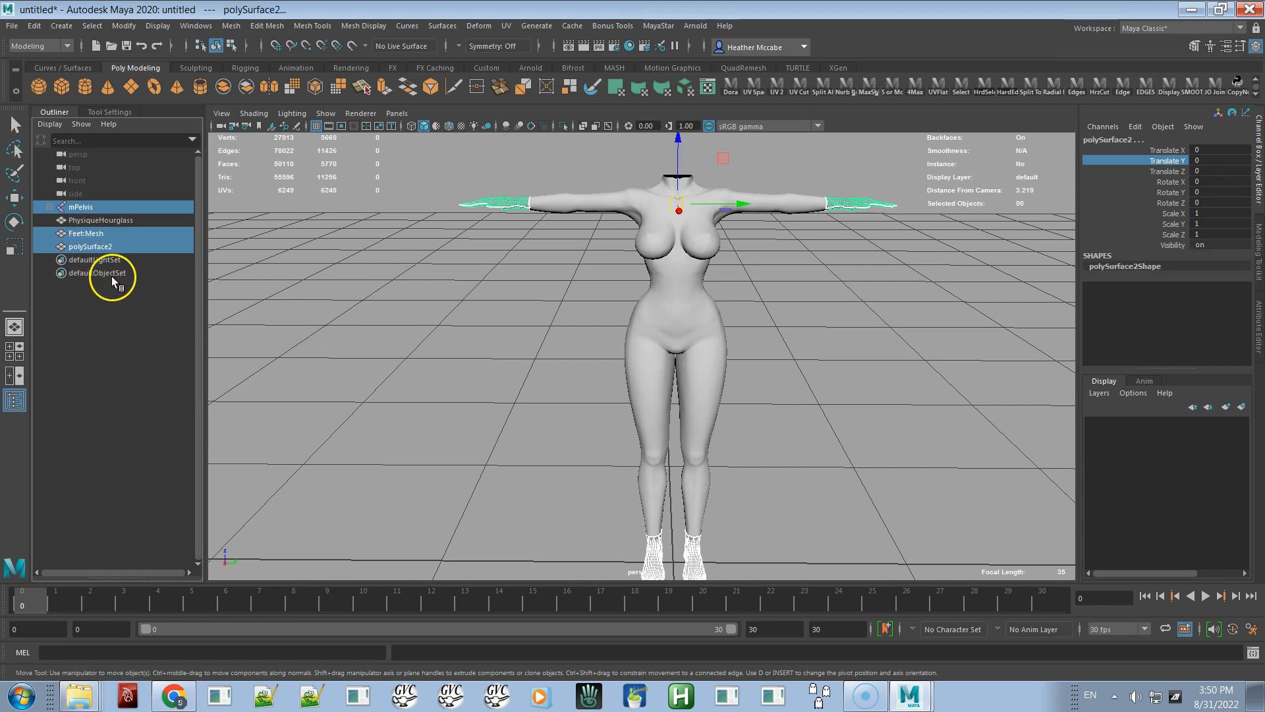
left_click(652, 28)
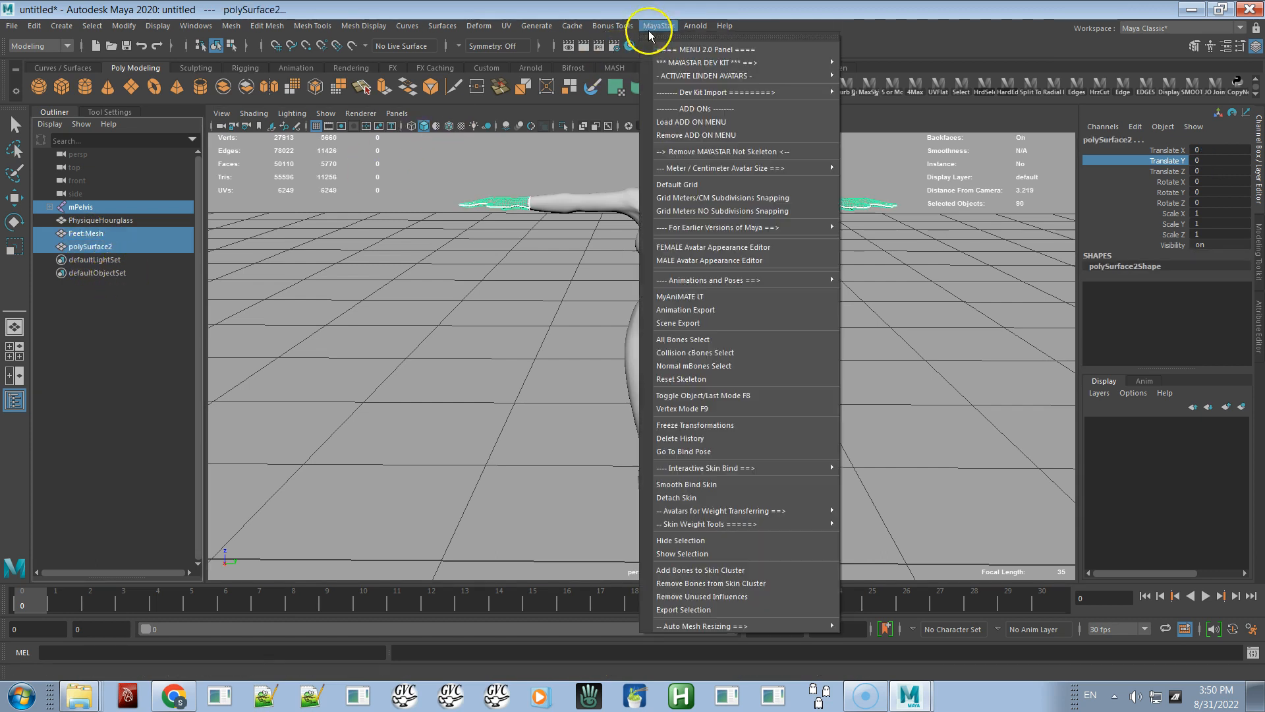
left_click(666, 48)
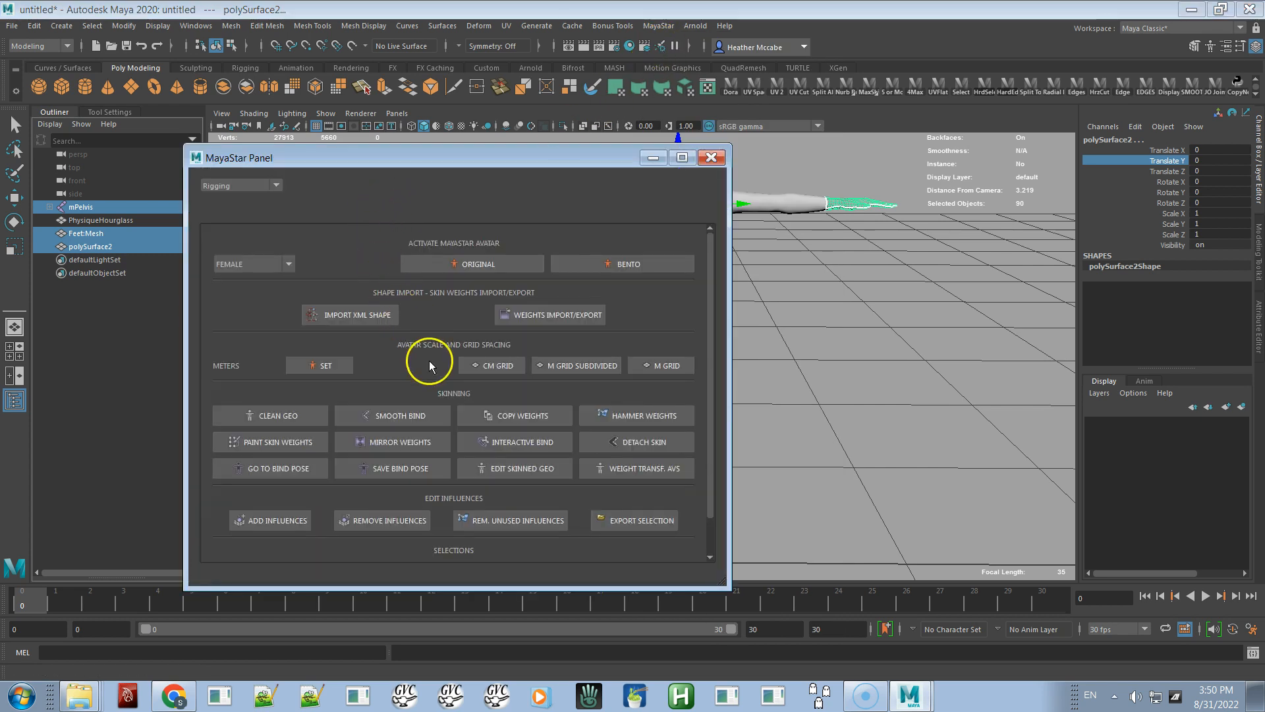
left_click(405, 414)
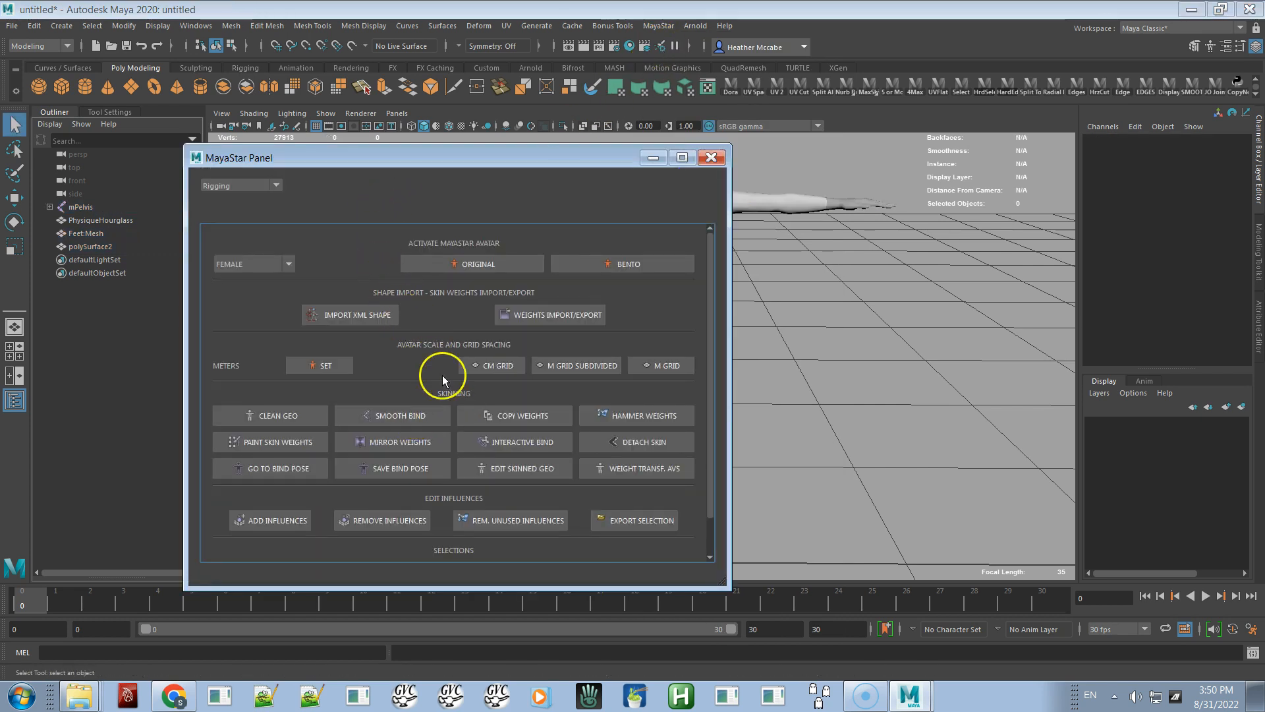
Step: Copy the skin weights from PhysiqueHourglass to Feet:Mesh
left_click_drag(477, 160, 1067, 129)
left_click(81, 220)
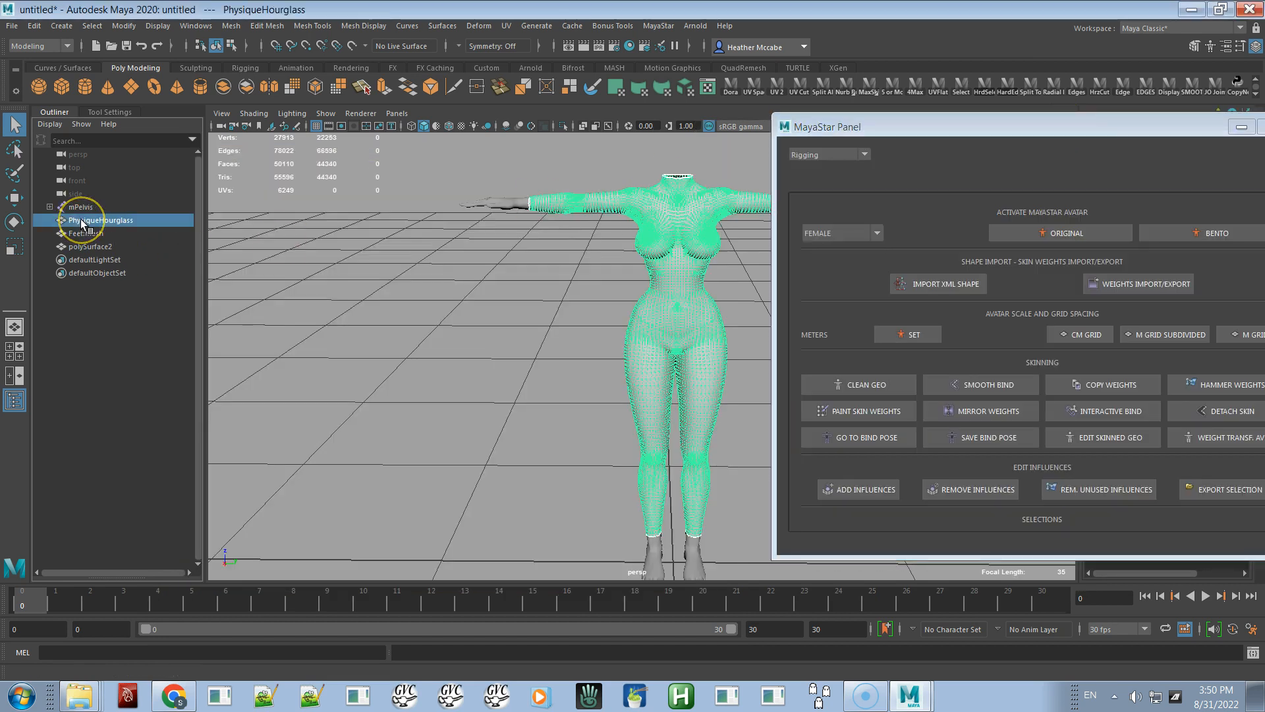
left_click(86, 232)
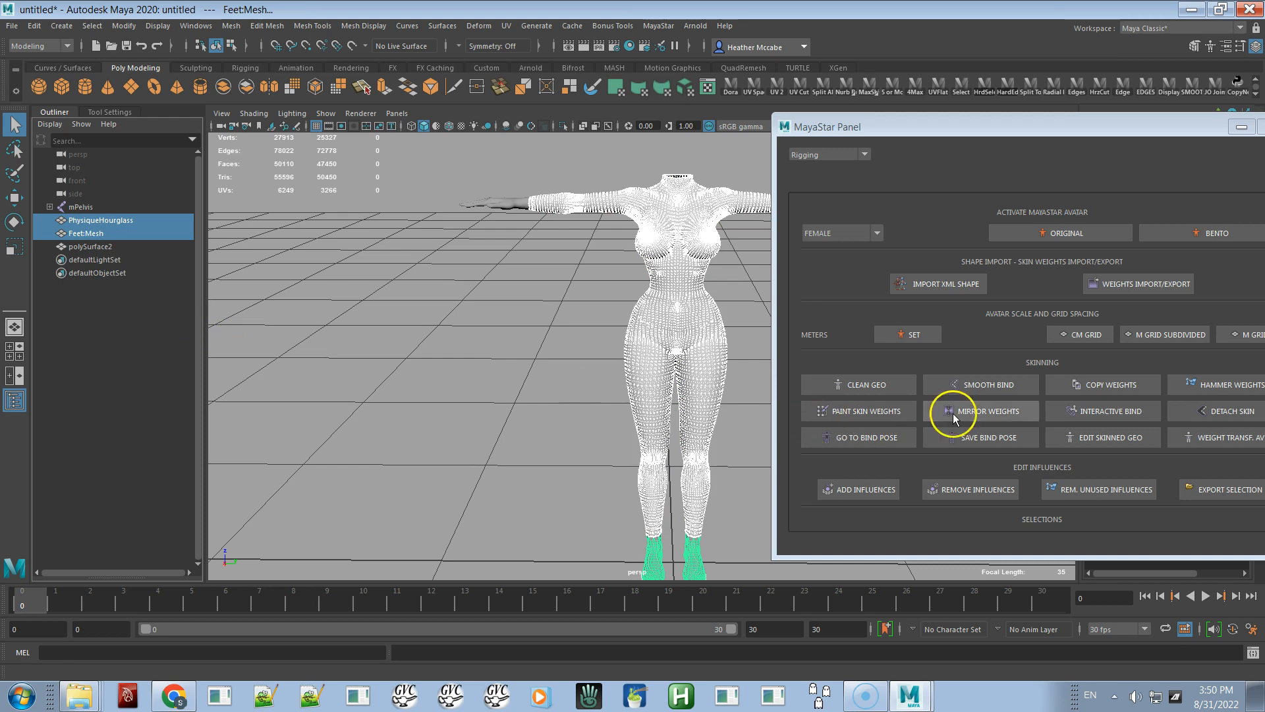
left_click(1072, 387)
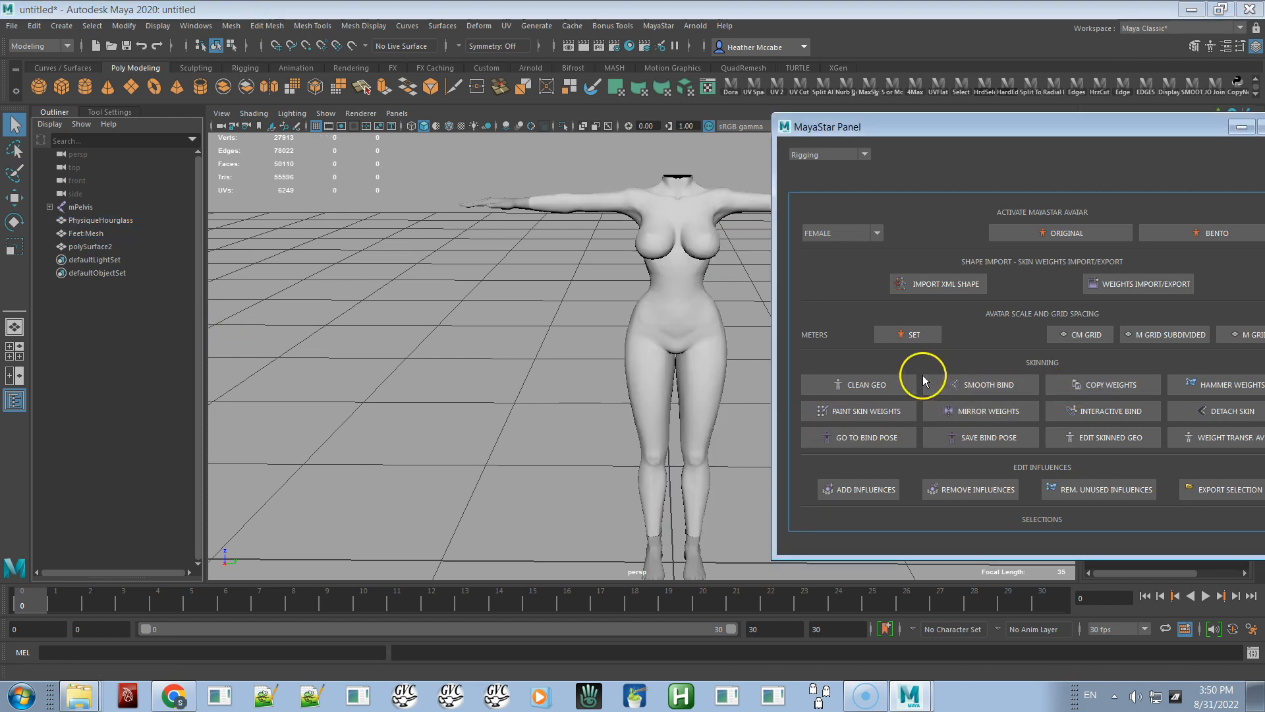
Step: Copy the skin weights from PhysiqueHourglass to the hands mesh polySurface2
left_click(98, 220)
left_click(91, 246, "ctrl")
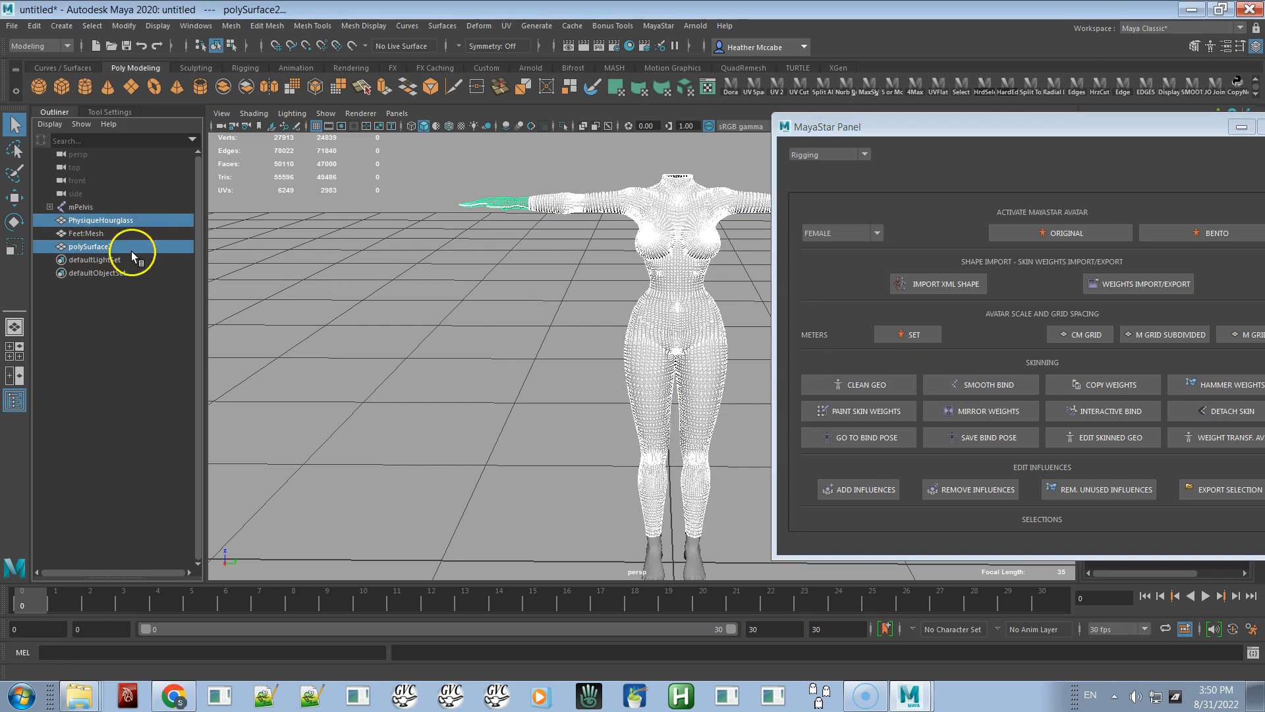
left_click(1115, 386)
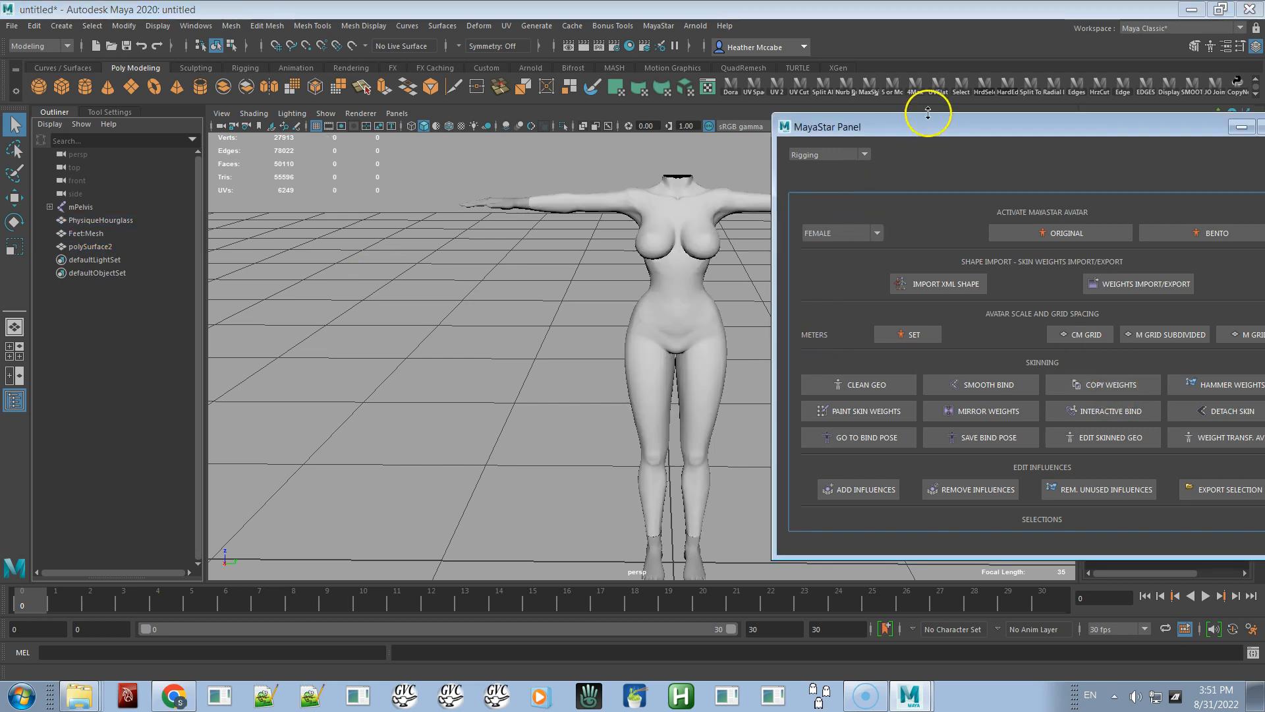
Step: Turn on the display of joints in the perspective view and close the MayaStar panel
left_click_drag(929, 123, 902, 135)
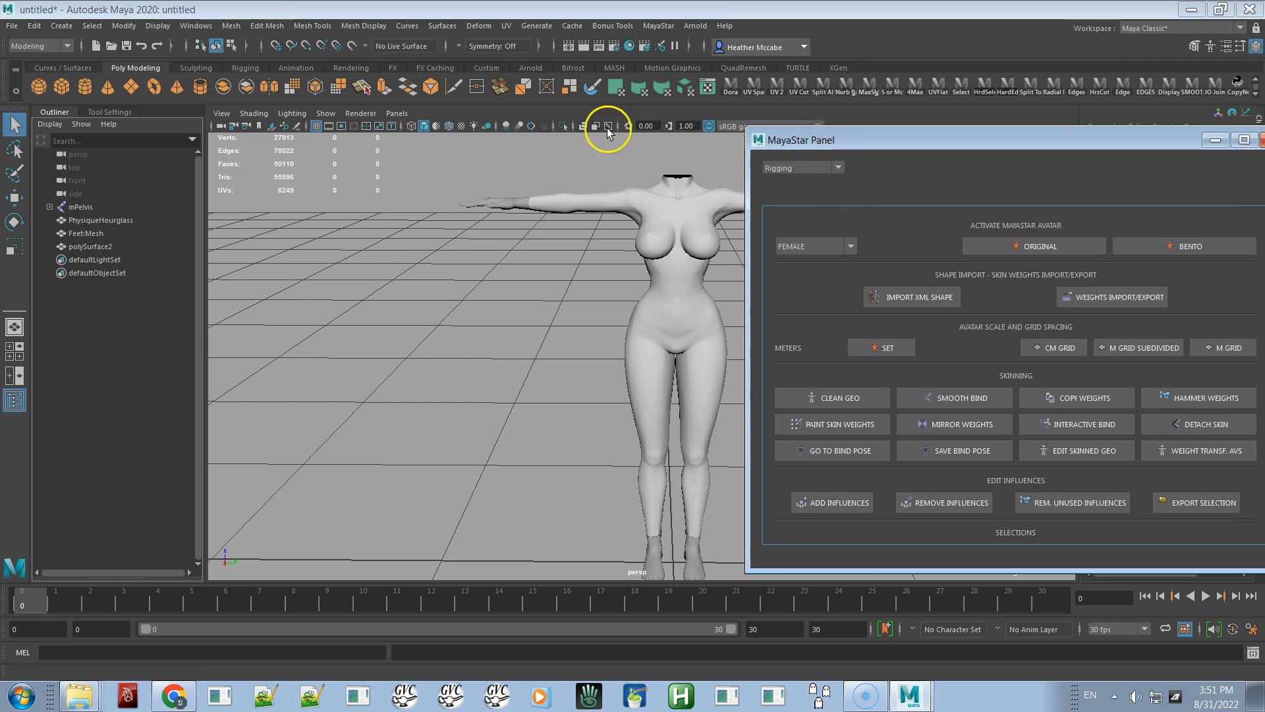
left_click(328, 119)
left_click(332, 325)
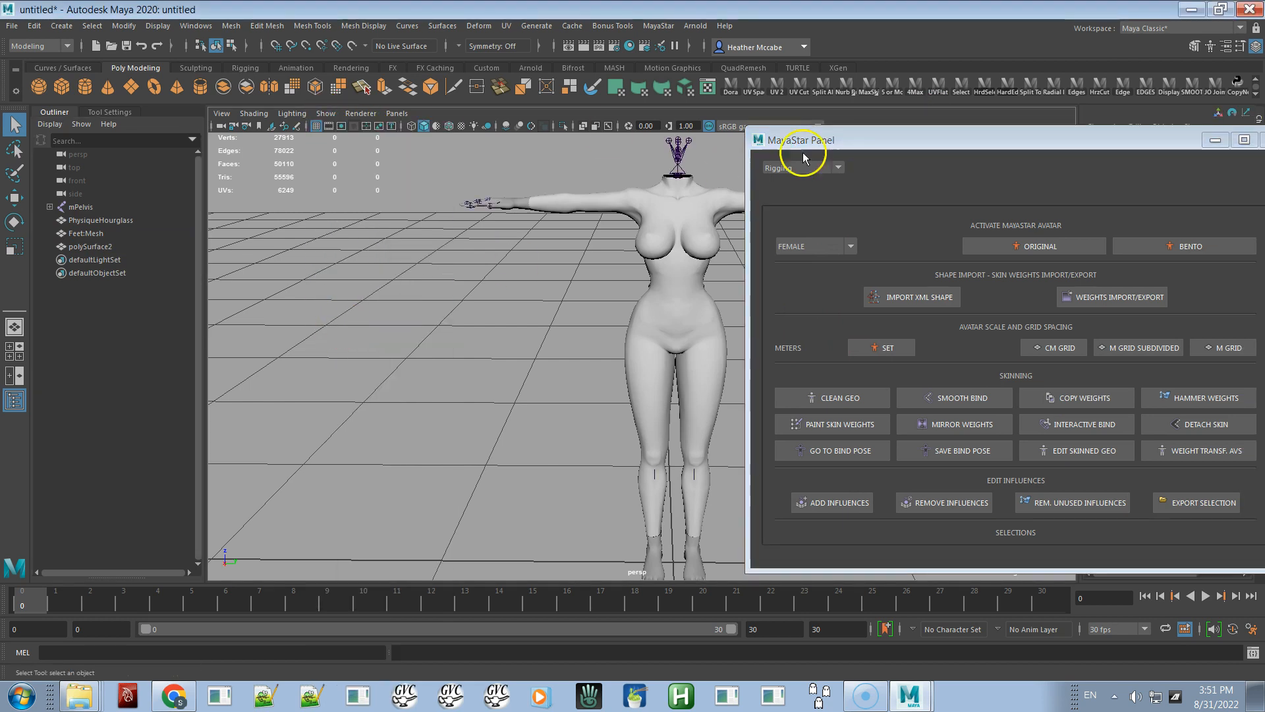
left_click_drag(912, 135, 461, 165)
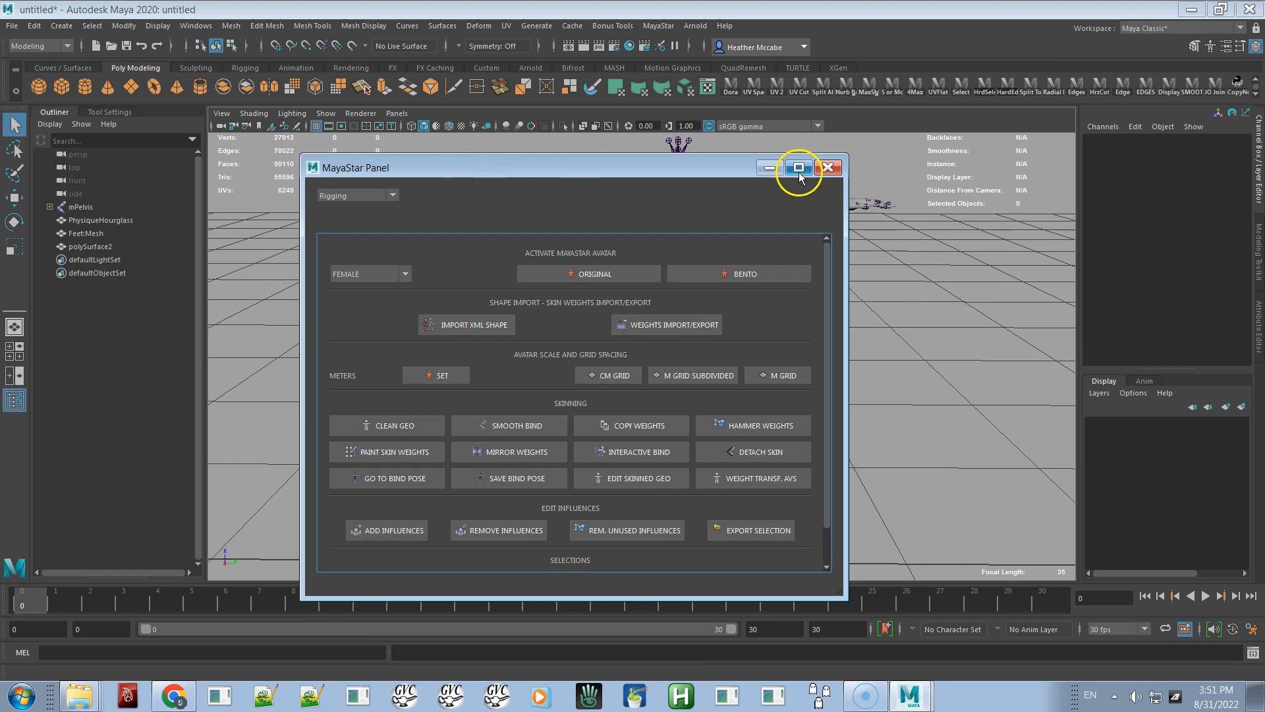
left_click(832, 166)
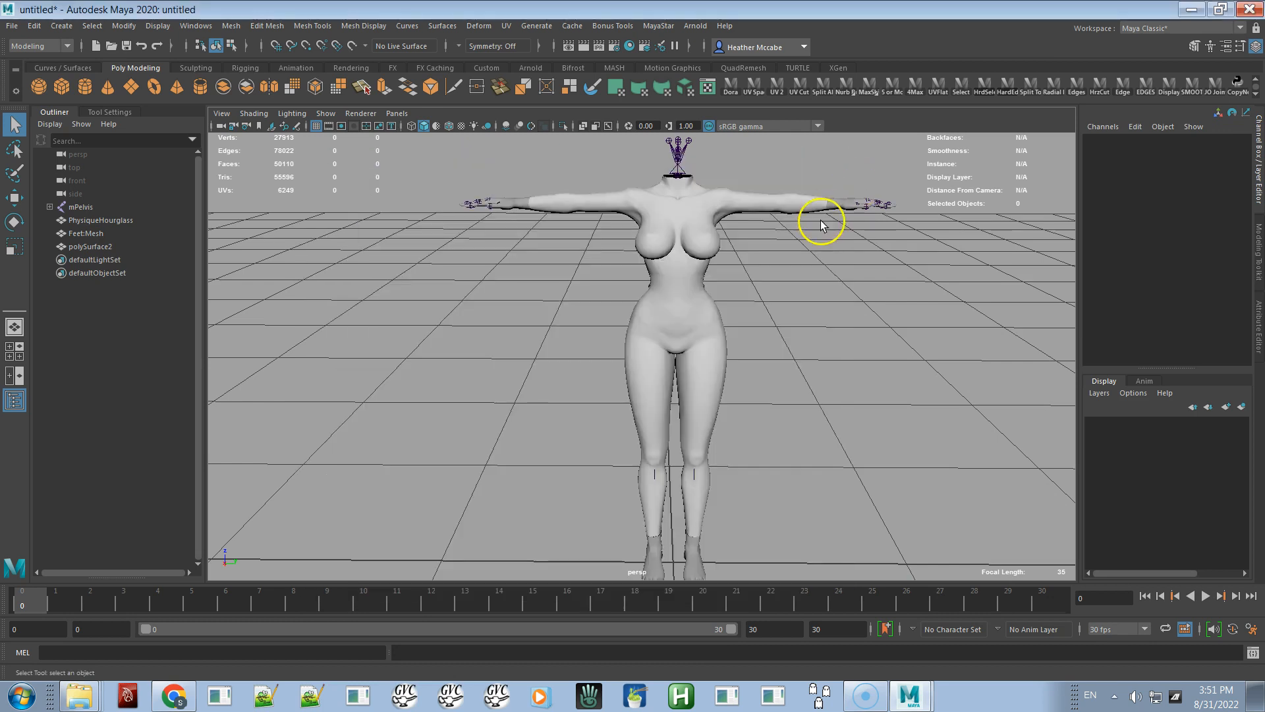
Step: Examine how the hands mesh and the skeleton line up with the body, from the arms down to the feet
left_click_drag(743, 296, 712, 306, "alt")
right_click_drag(712, 306, 626, 272, "alt")
mouse_move(761, 282)
left_mouse_down("alt")
mouse_move(712, 279)
mouse_move(757, 275)
mouse_move(754, 289)
left_mouse_up("alt")
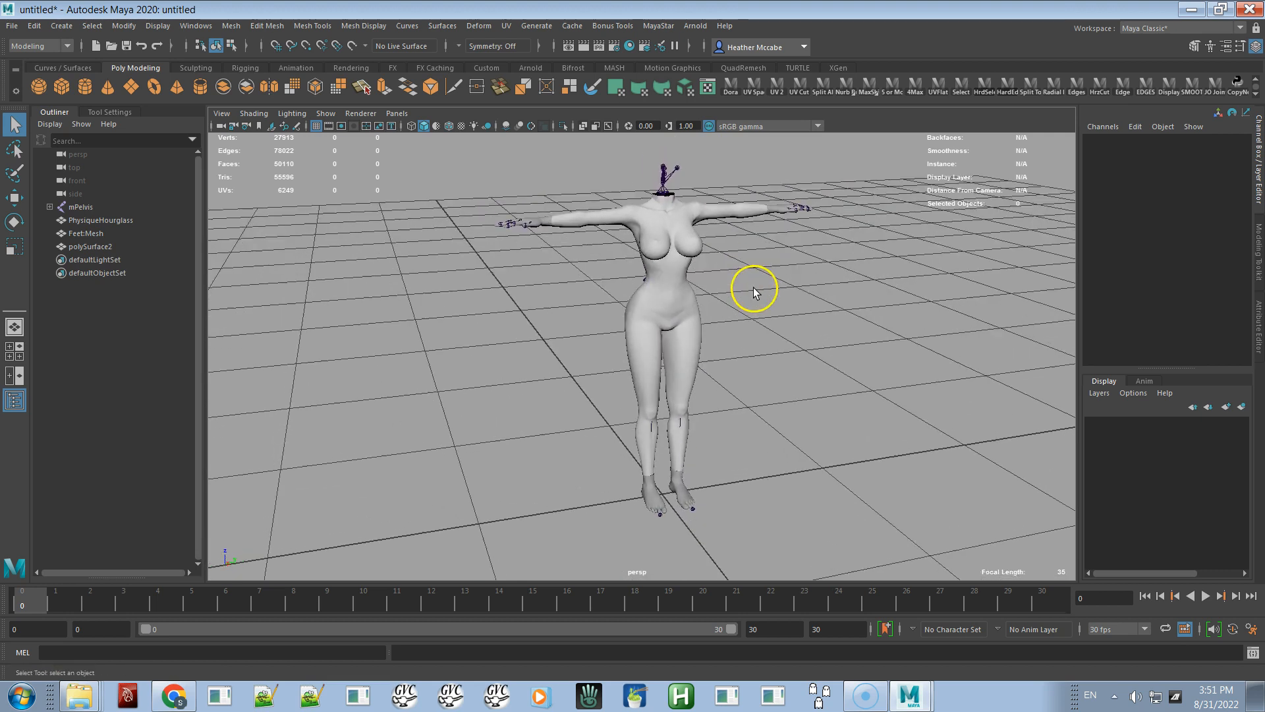
left_click(784, 216)
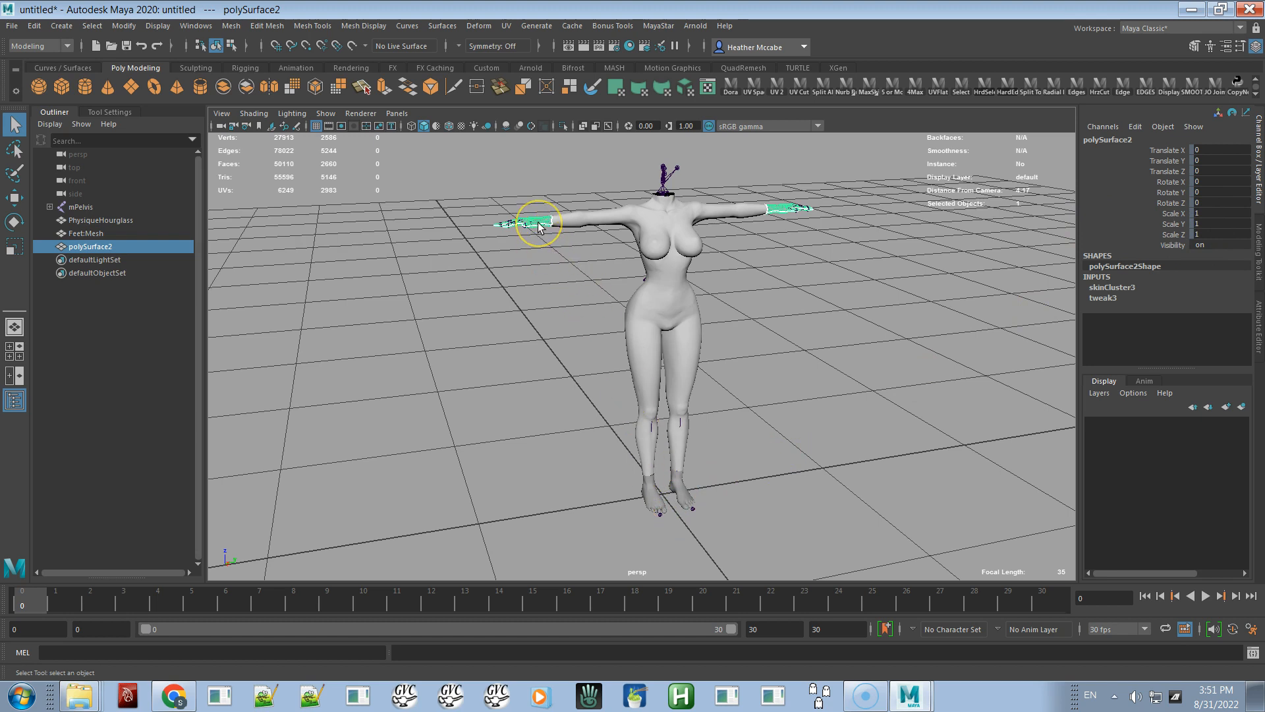
right_click_drag(535, 242, 554, 414, "alt")
left_click_drag(554, 414, 685, 340, "alt")
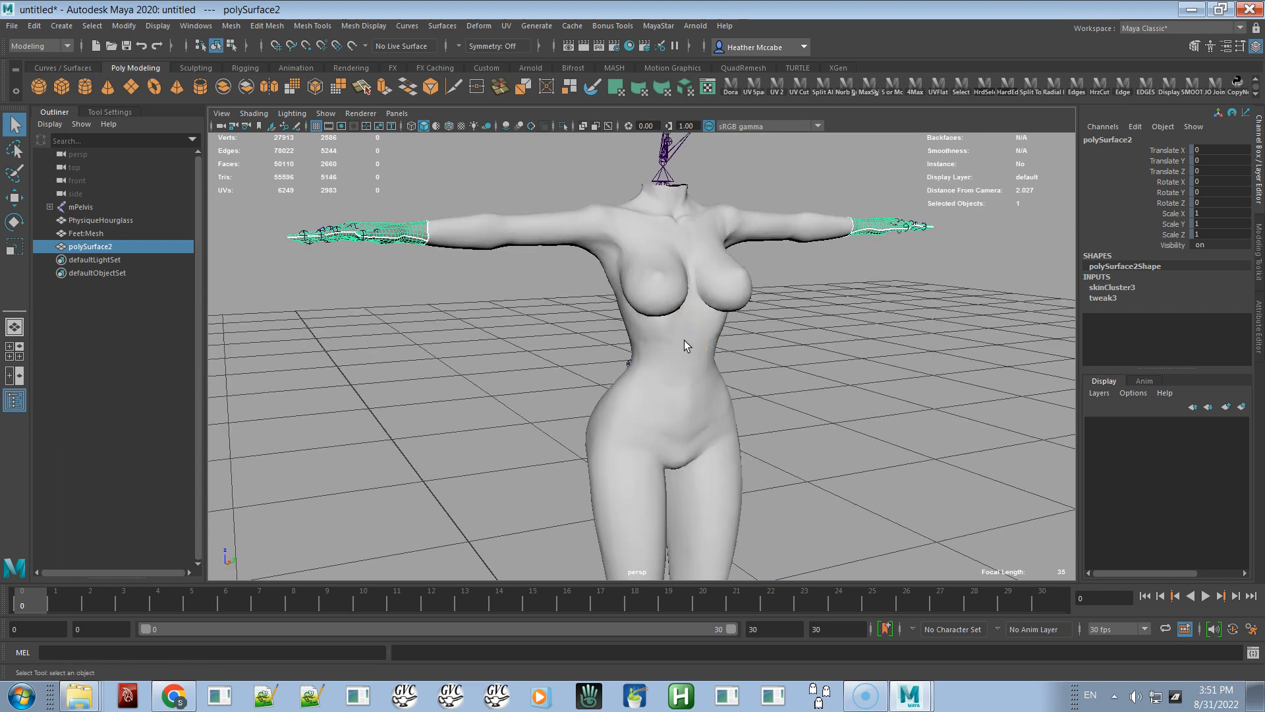
right_click_drag(684, 340, 474, 375, "alt")
middle_click_drag(474, 376, 472, 275, "alt")
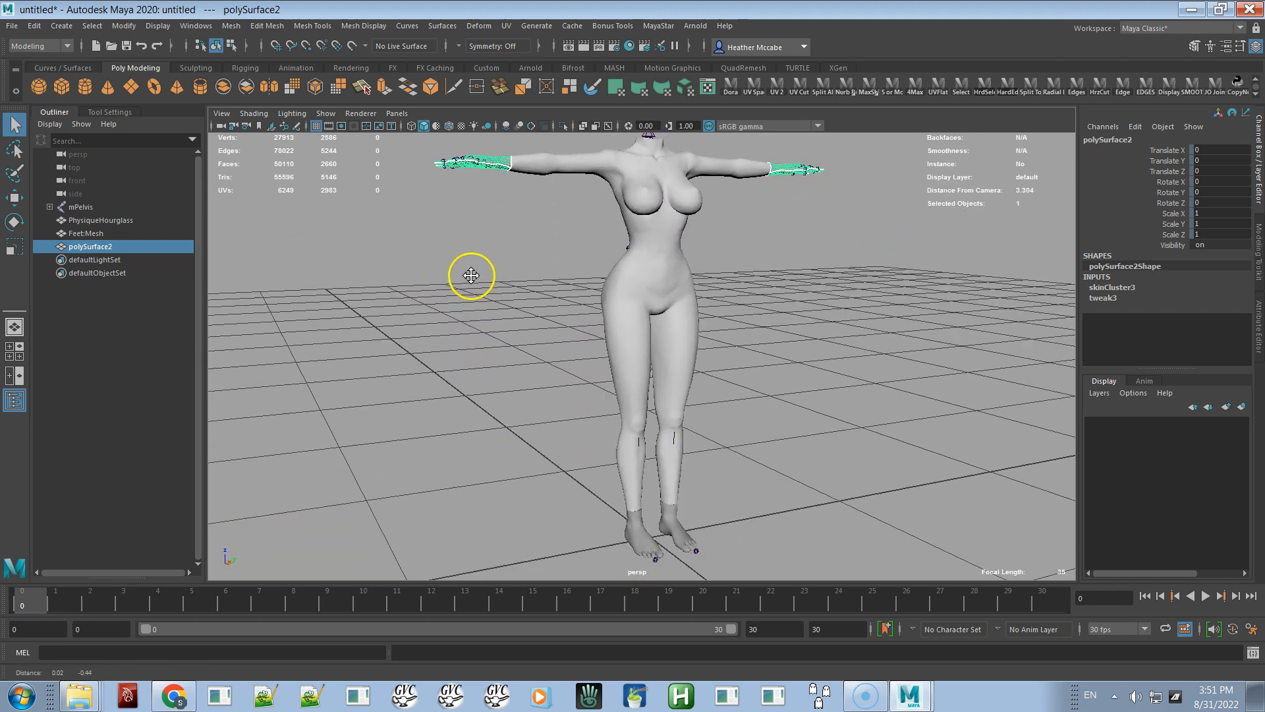
Step: Save the scene to the Desktop as the Maya Binary file SlinkHourGlassWithSpines.mb, replacing the existing file
left_click(12, 26)
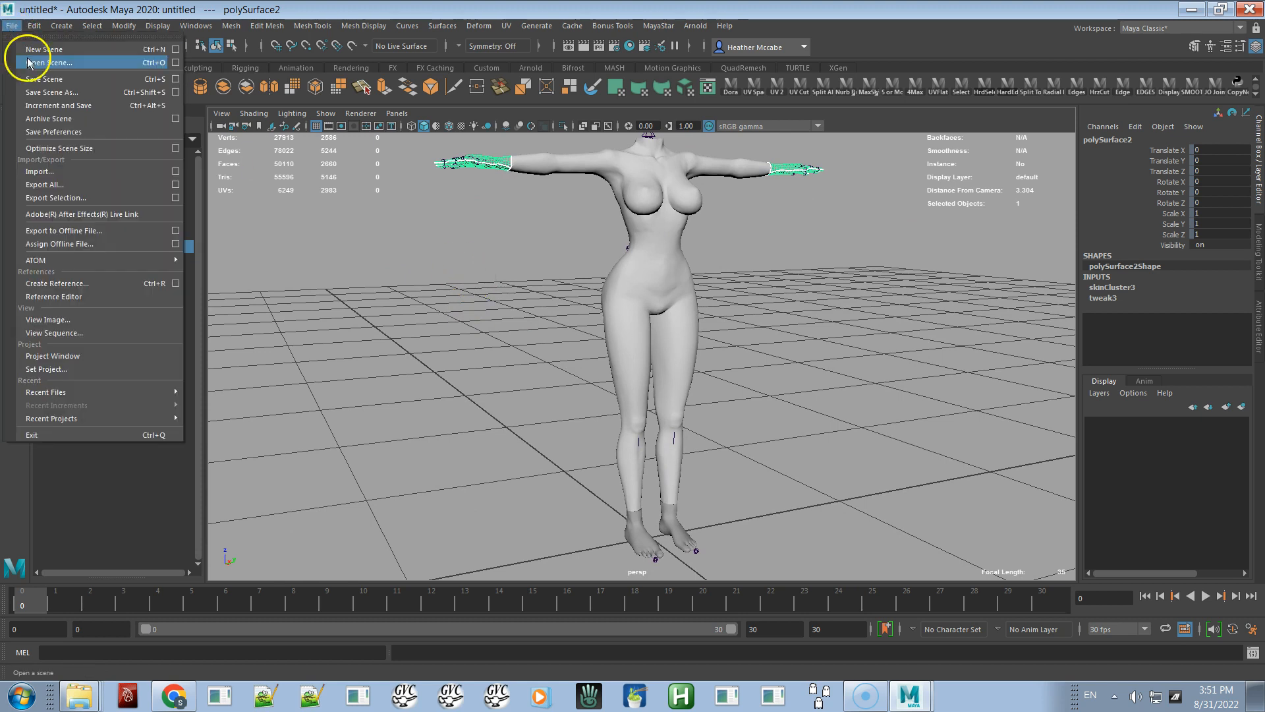
left_click(42, 80)
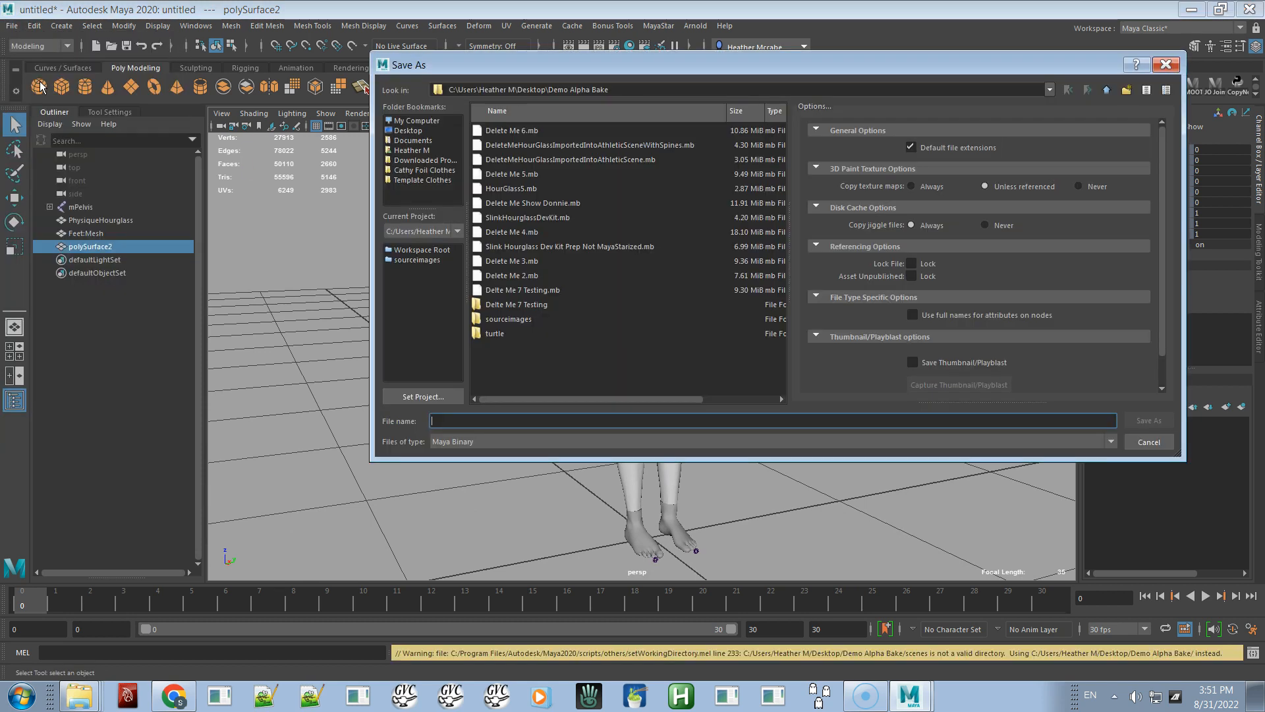
left_click(407, 131)
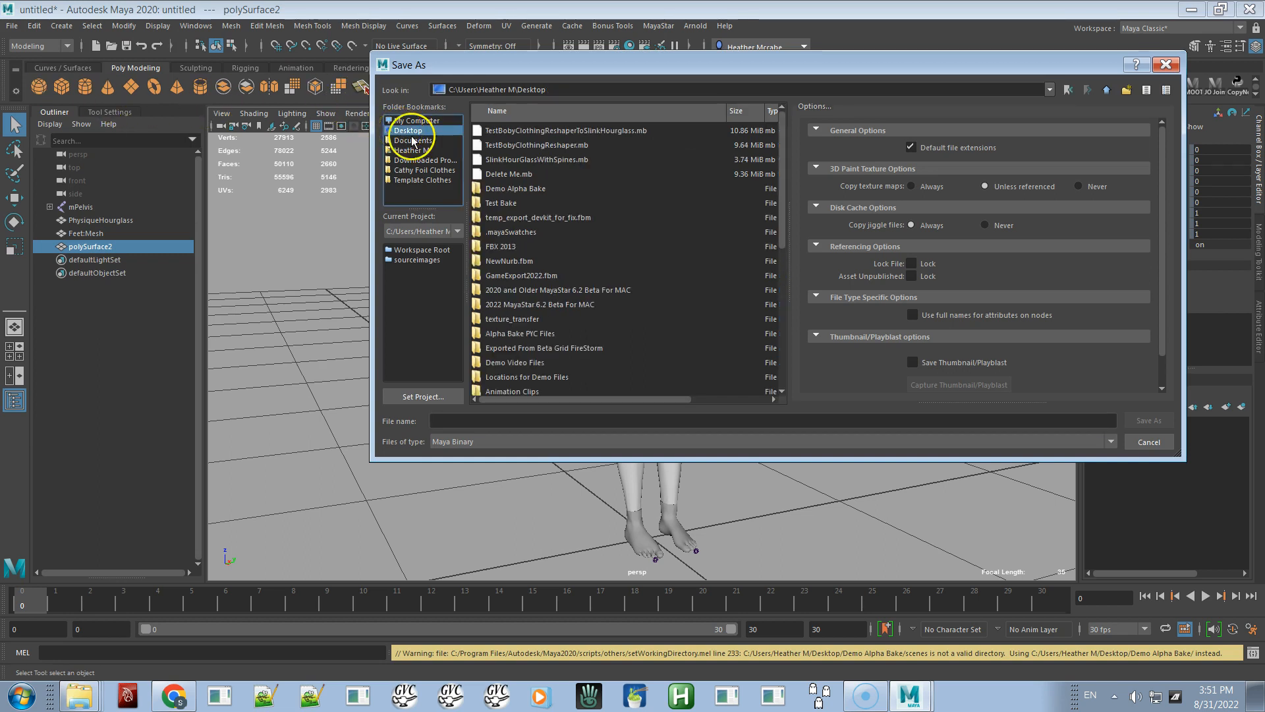
left_click(531, 159)
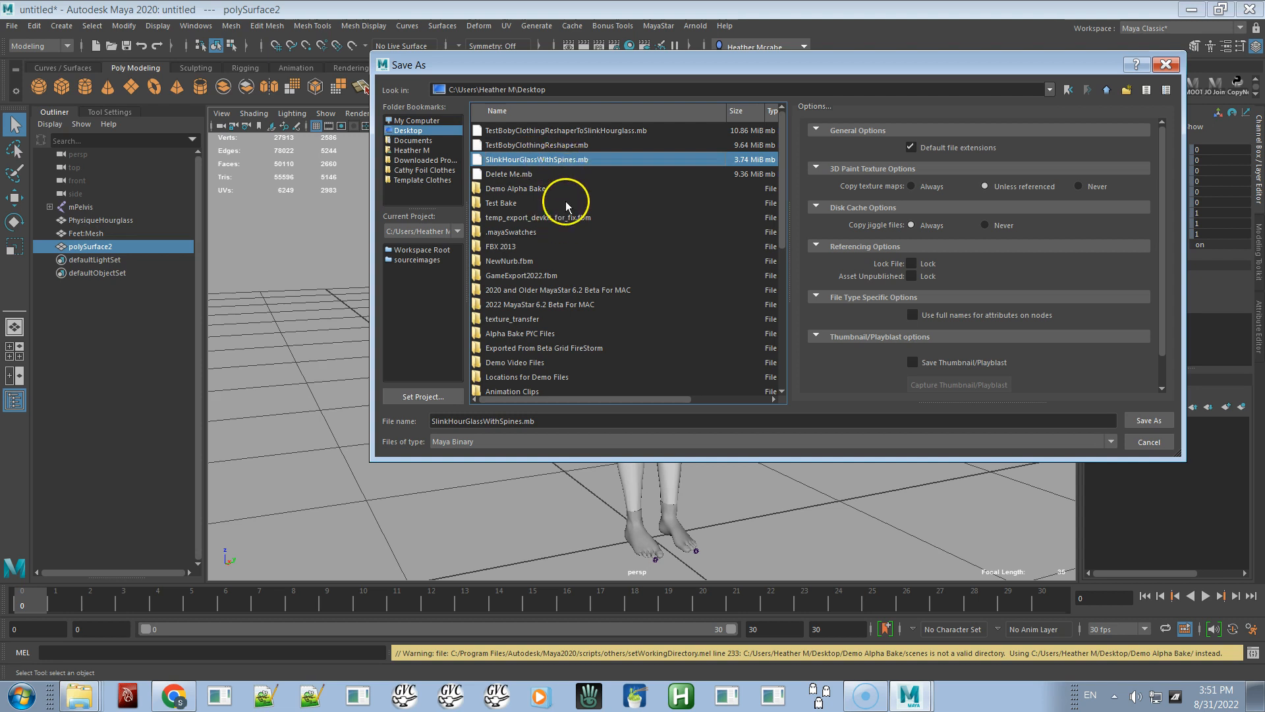
left_click(1146, 421)
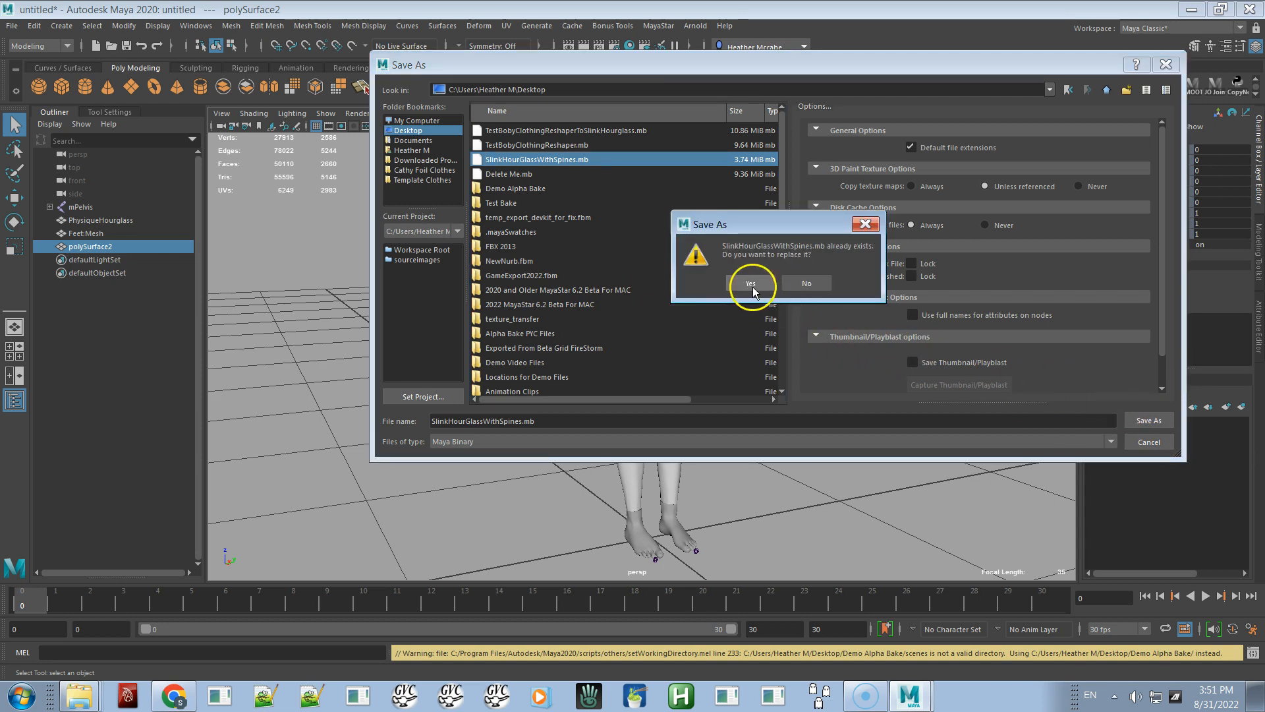
left_click(751, 283)
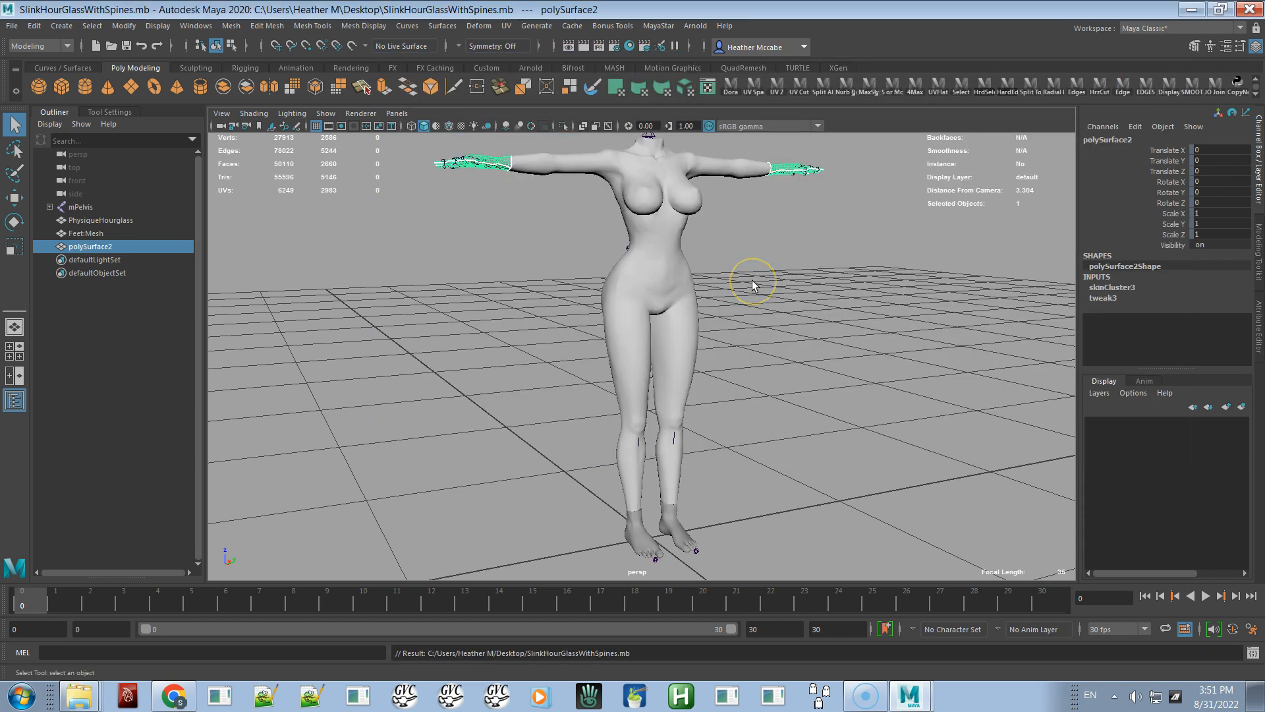
Step: Inspect the assembled devkit from several angles, selecting PhysiqueHourglass to check the body mesh and its skin cluster input
left_click_drag(753, 304, 731, 321, "alt")
right_click_drag(731, 321, 695, 321, "alt")
left_click_drag(695, 321, 651, 333, "alt")
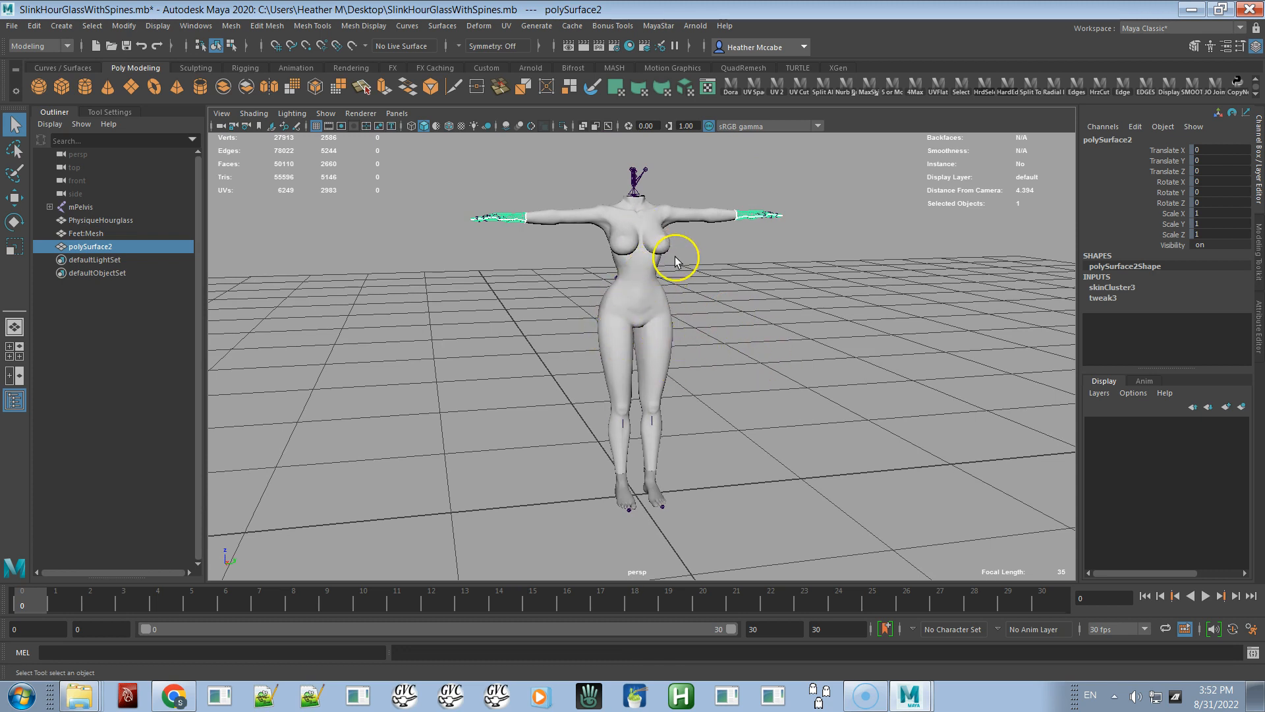
mouse_move(605, 313)
left_mouse_down("alt")
mouse_move(587, 305)
mouse_move(619, 305)
mouse_move(588, 315)
left_mouse_up("alt")
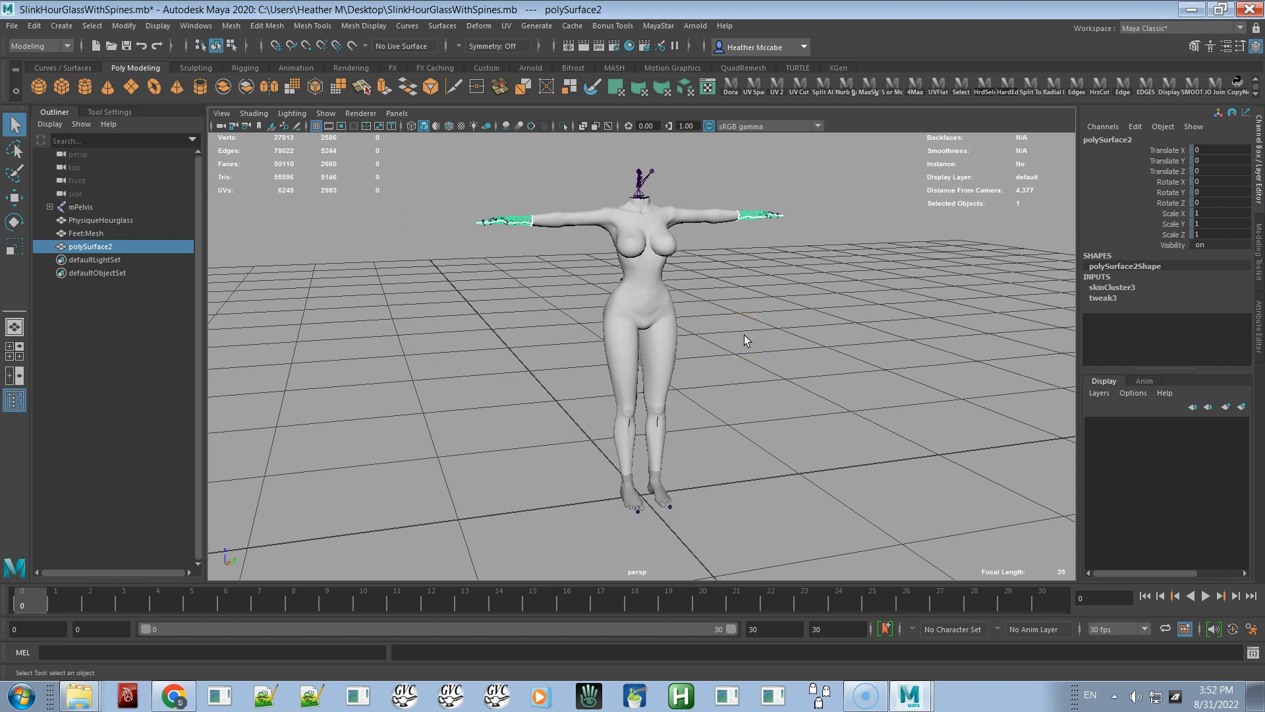
left_click(668, 304)
right_click_drag(733, 294, 777, 472, "alt")
middle_click_drag(732, 286, 736, 322, "alt")
left_click_drag(736, 322, 627, 472, "alt")
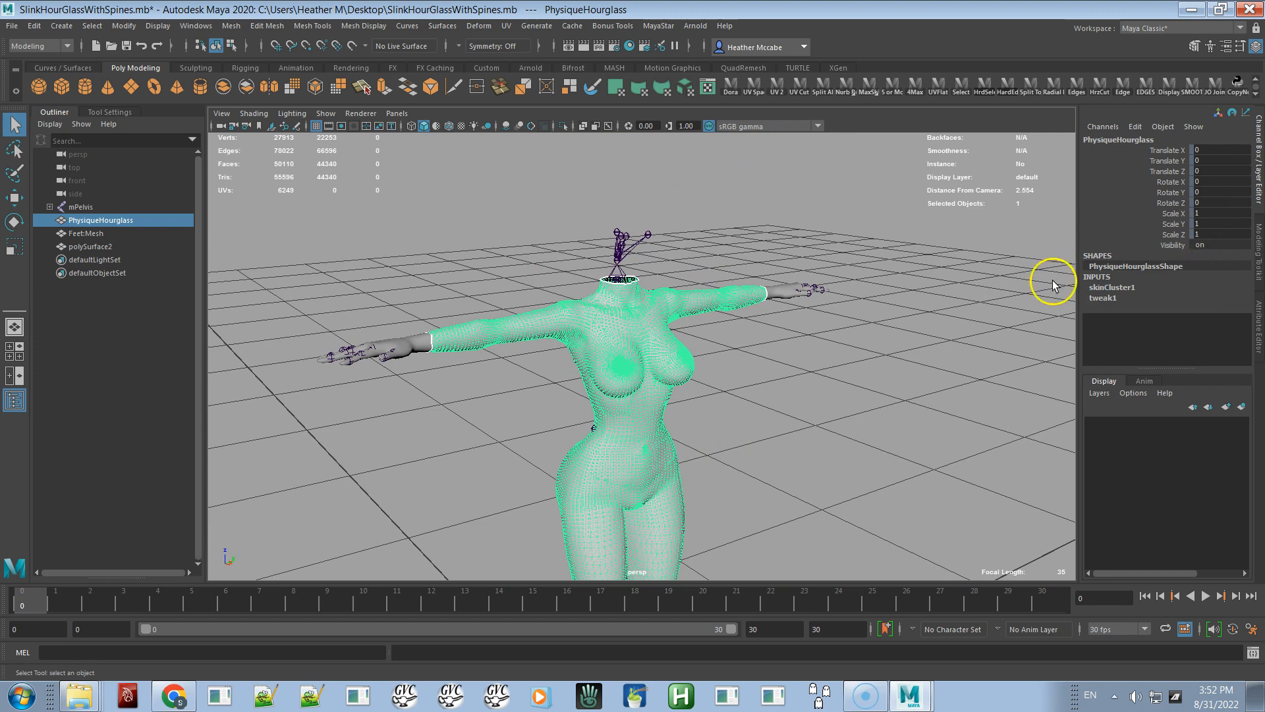
left_click_drag(432, 302, 410, 301, "alt")
right_click_drag(410, 301, 267, 215, "alt")
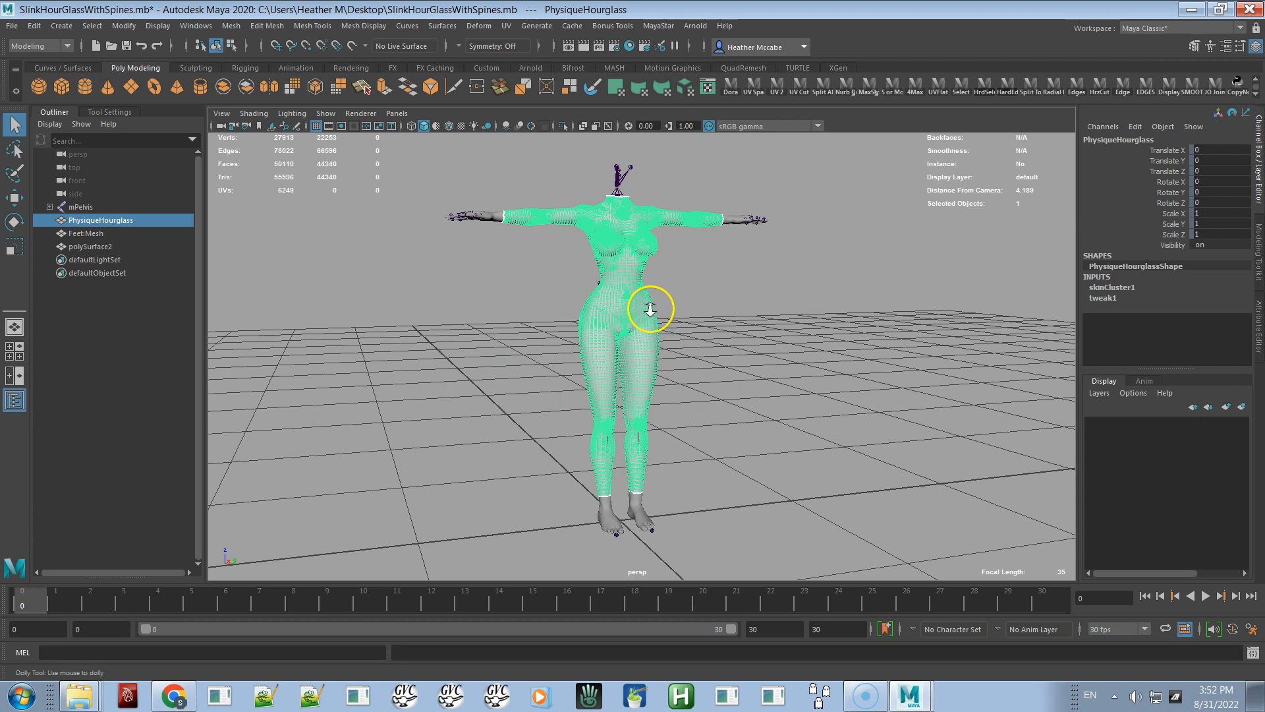
Step: Duplicate the skinned PhysiqueHourglass body mesh
right_click_drag(655, 305, 692, 469, "alt")
left_click_drag(692, 468, 700, 370, "alt")
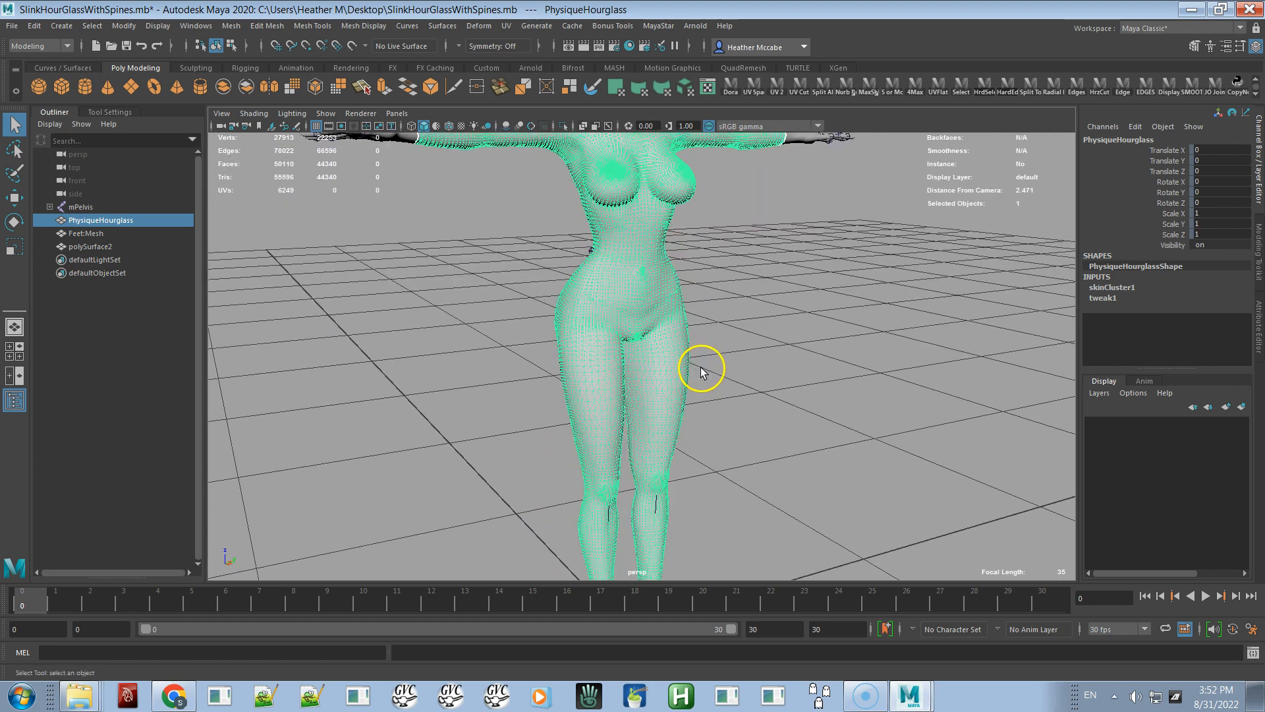
right_click_drag(701, 370, 512, 384, "alt")
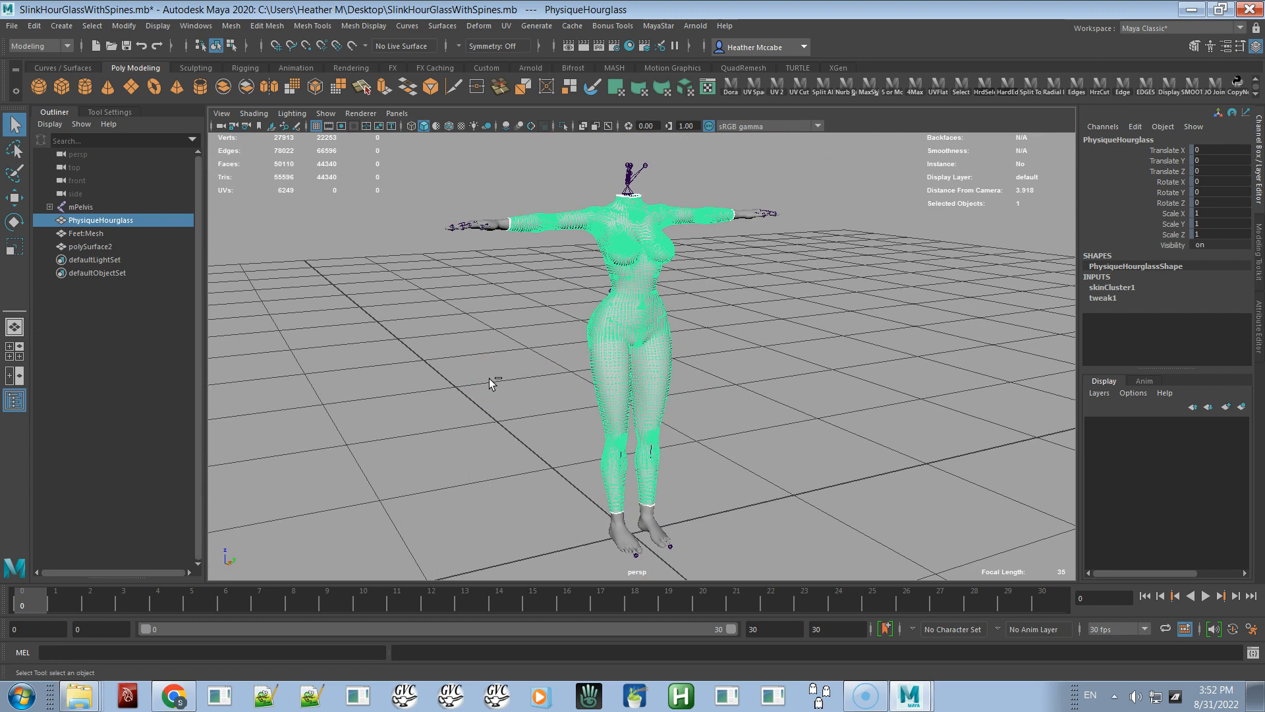
key("ctrl+d")
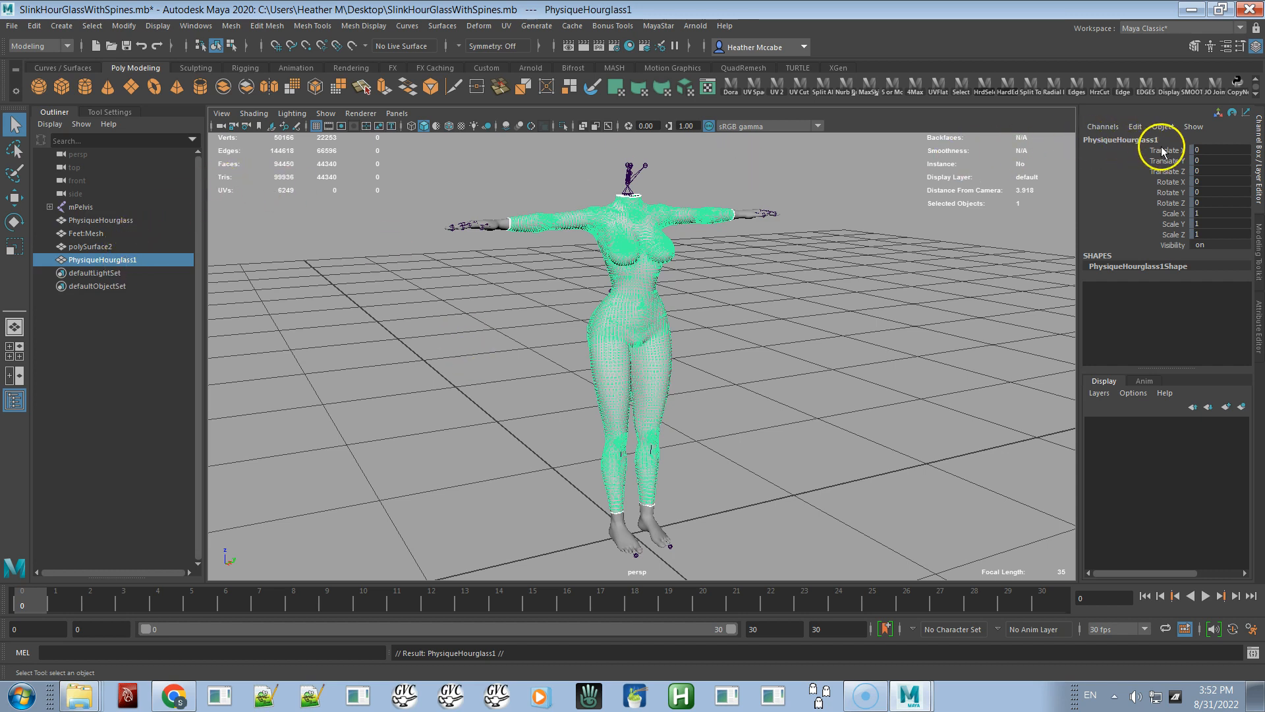
Step: Unlock the translate, rotate and scale channels of PhysiqueHourglass1 and freeze its transformations
left_click_drag(1163, 151, 1174, 228)
right_click(1170, 228)
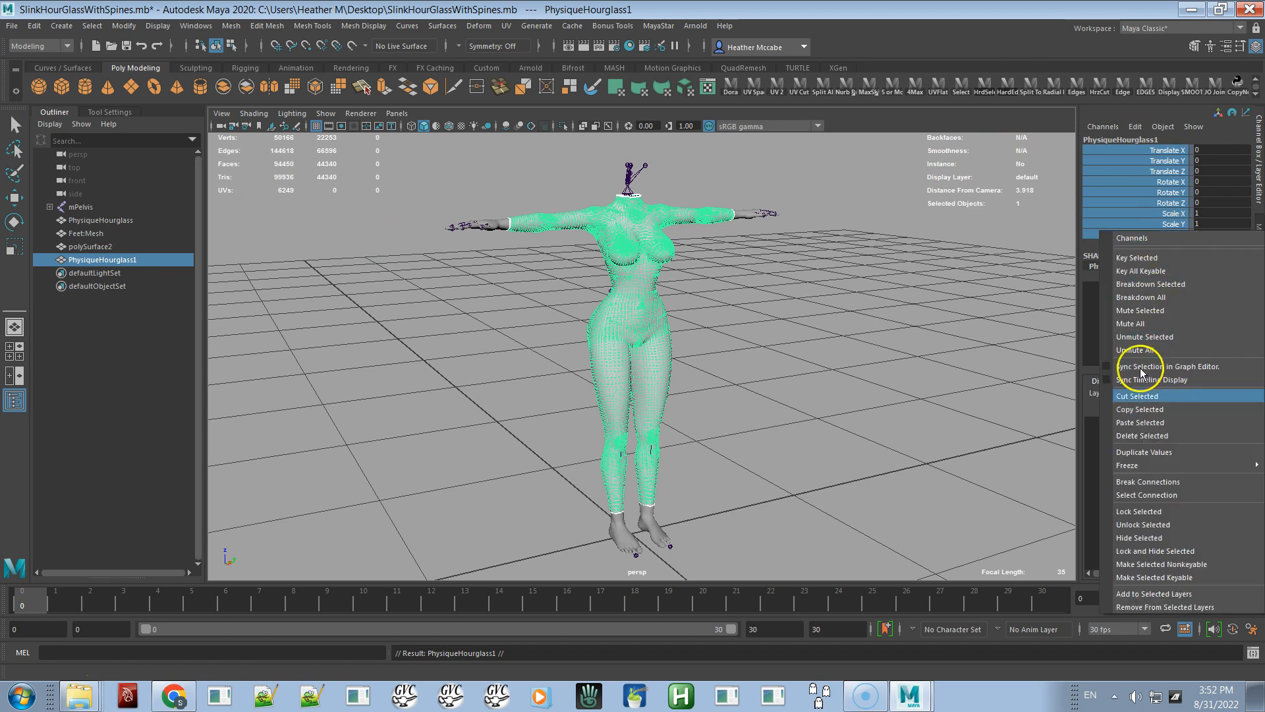
left_click(1138, 524)
right_click(1184, 184)
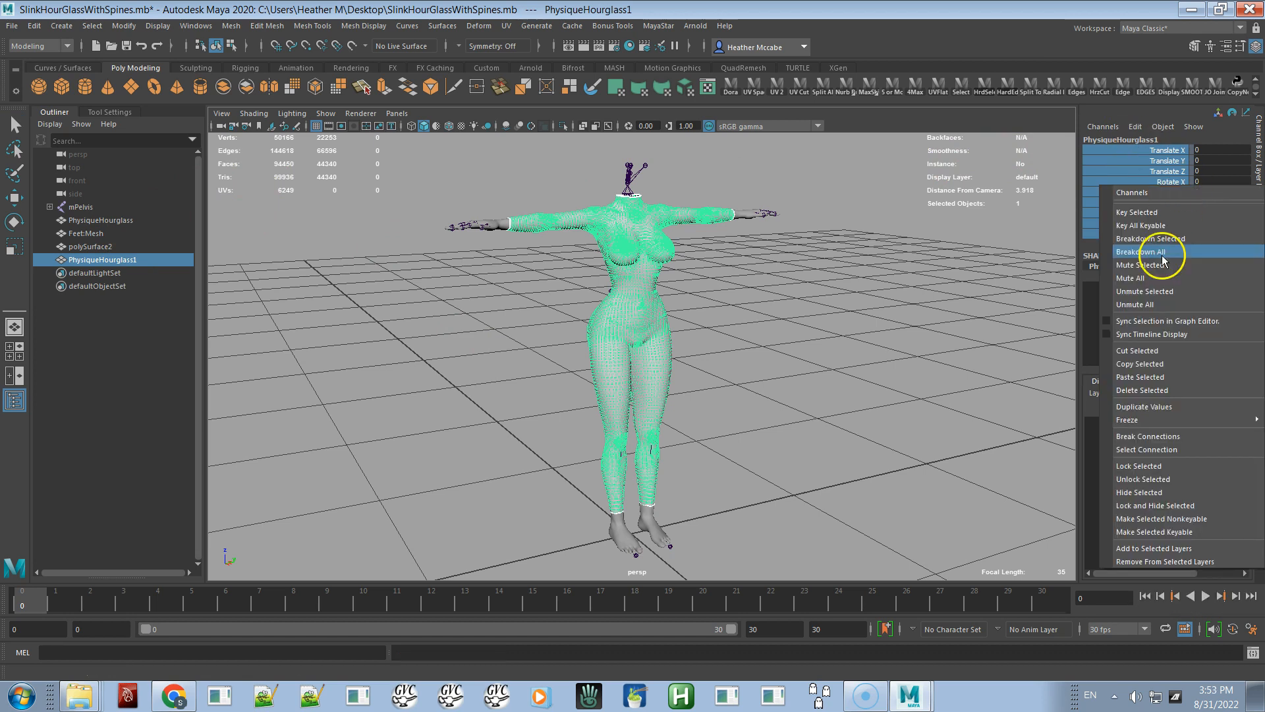
left_click(1148, 467)
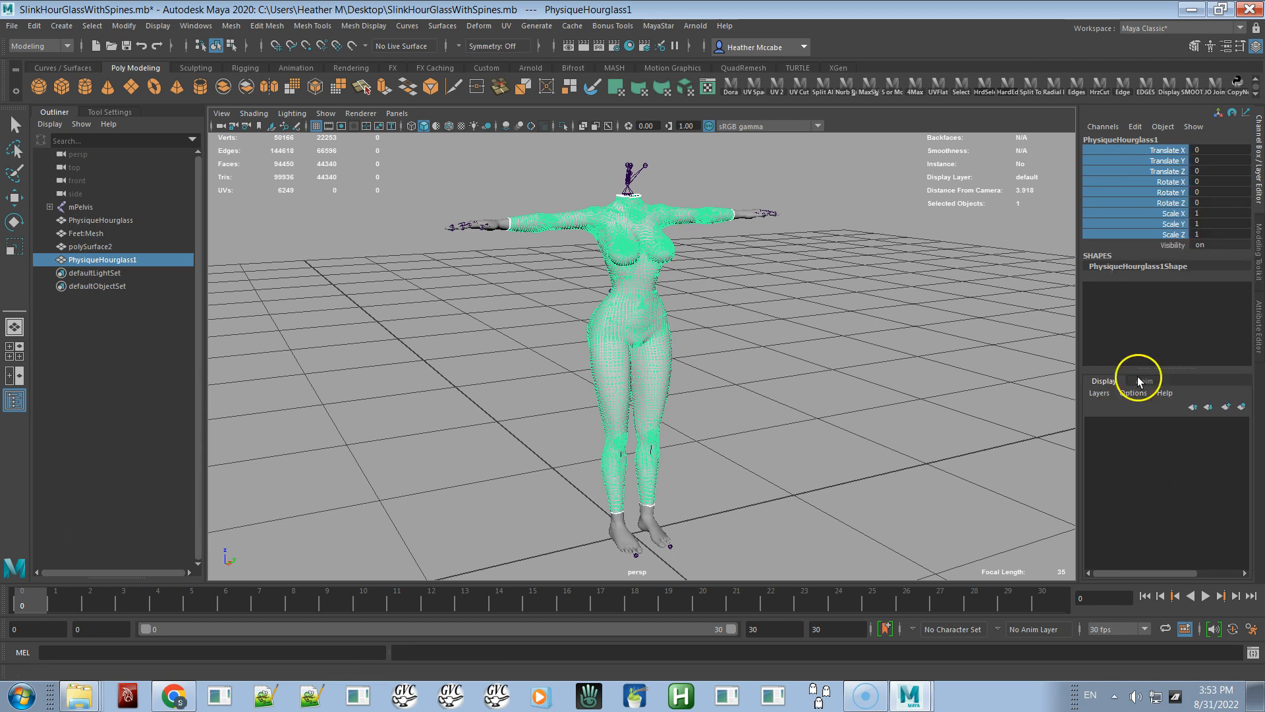
left_click(667, 29)
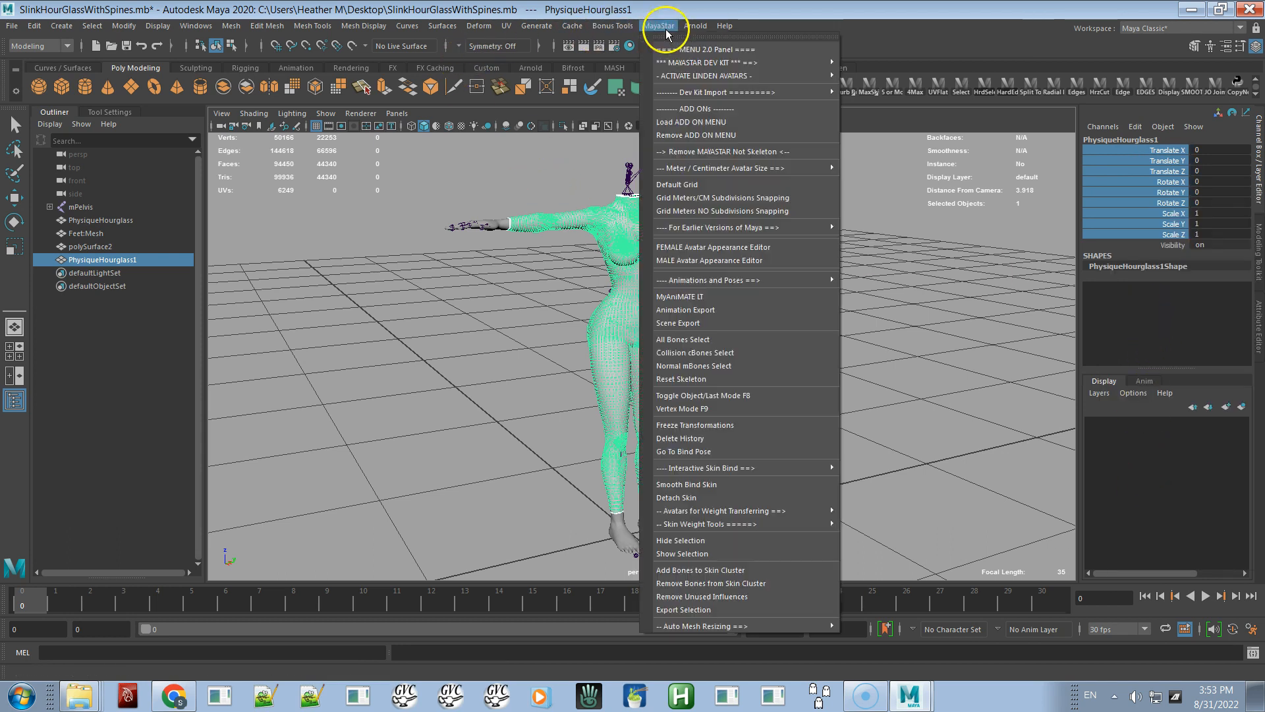
left_click(738, 425)
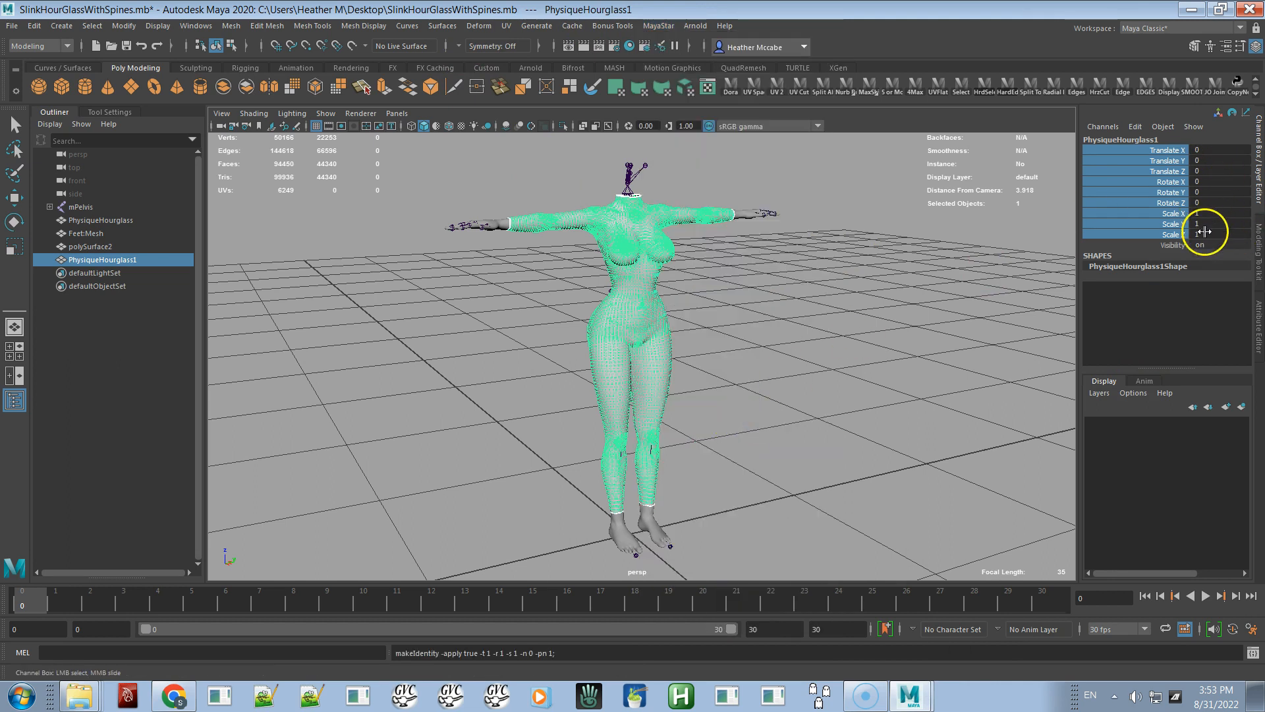
Step: Smooth bind PhysiqueHourglass1 to the full mPelvis joint hierarchy with the MayaStar rigging tools
left_click(88, 207)
right_click(300, 208)
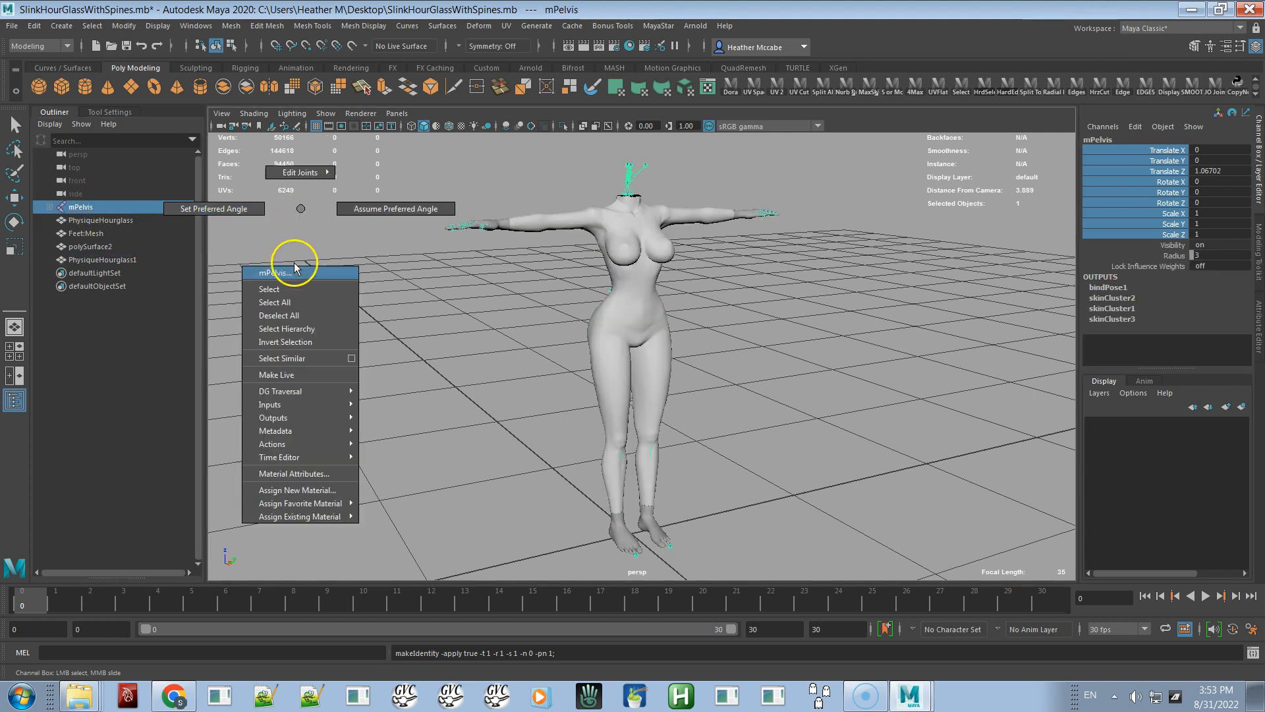
left_click(287, 328)
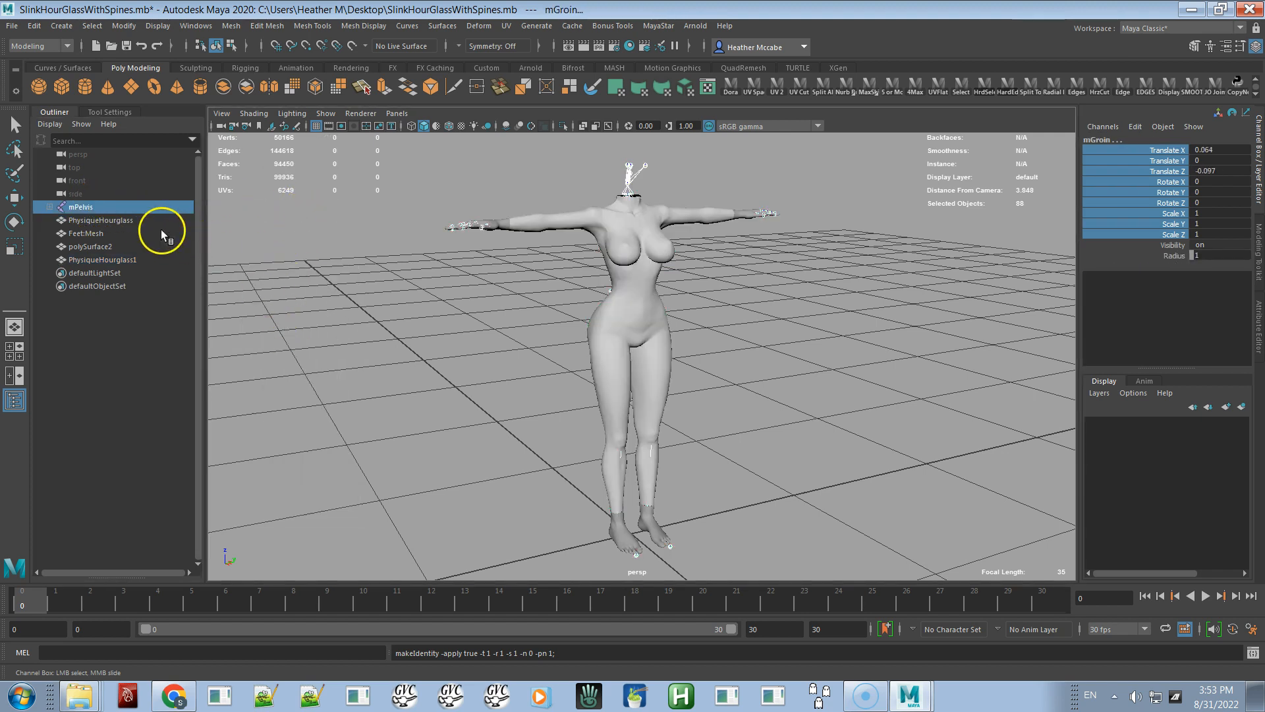
left_click(103, 259, "ctrl")
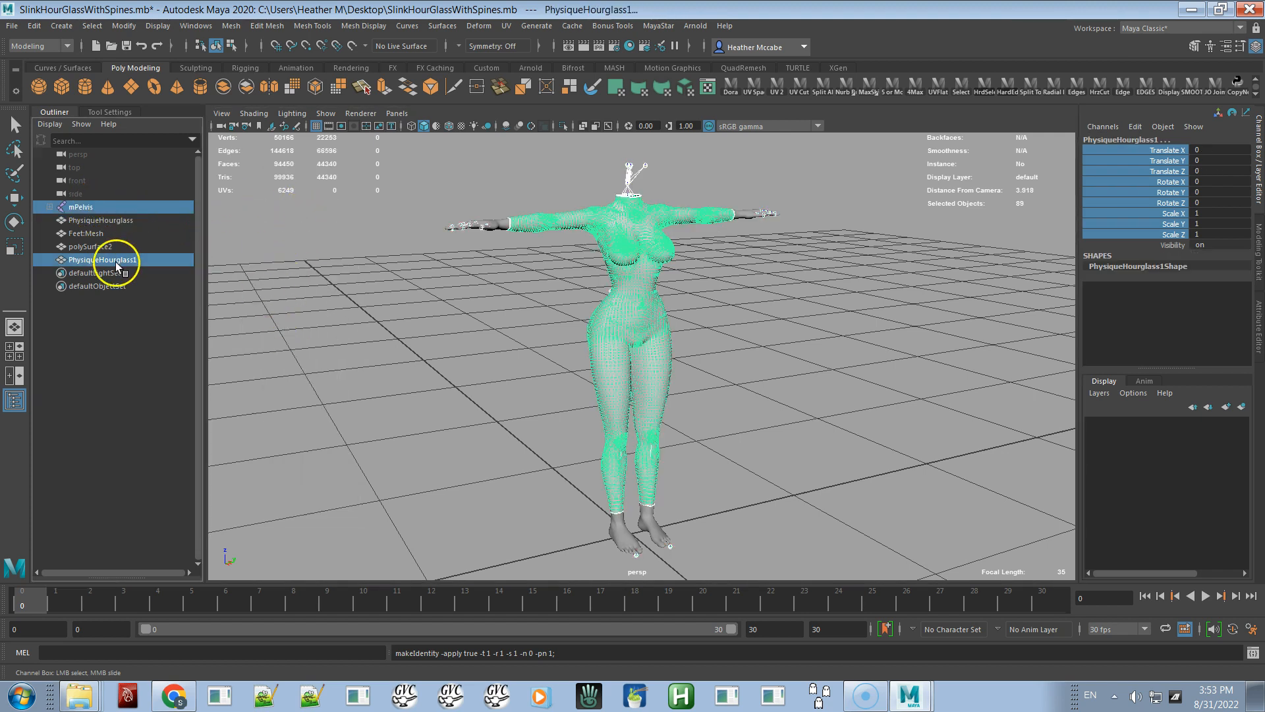
left_click(655, 25)
left_click(666, 48)
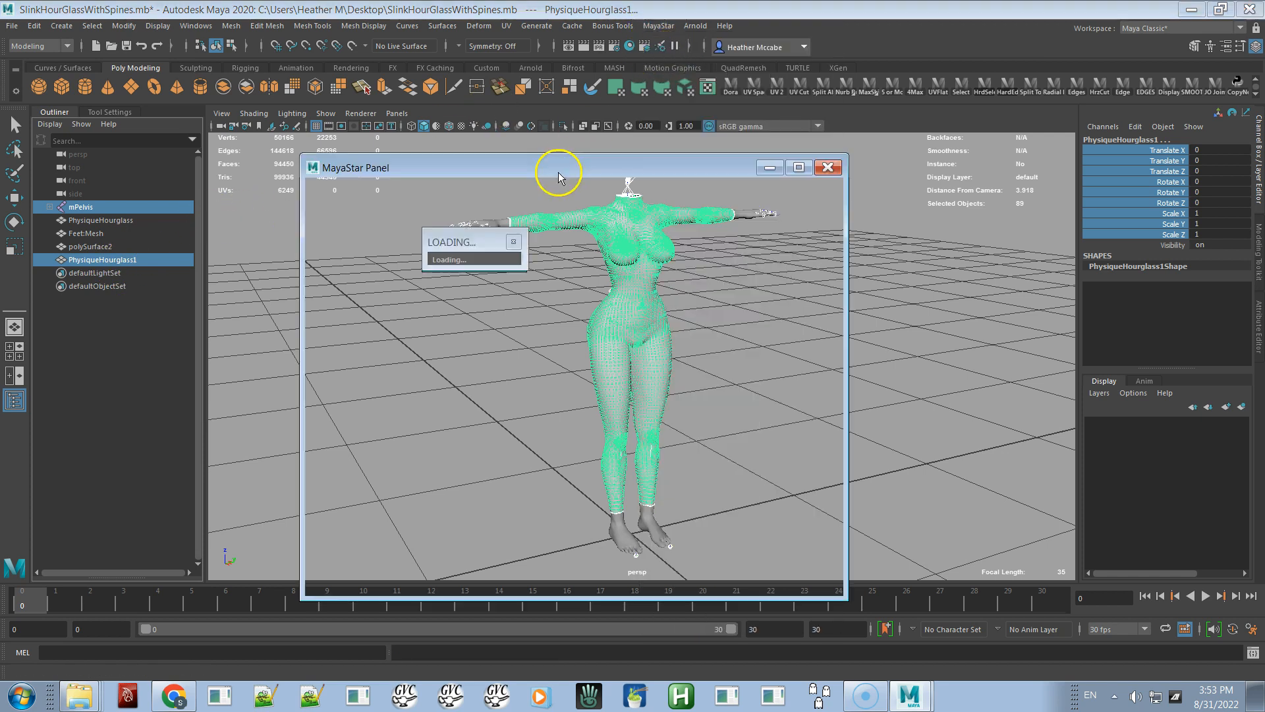
left_click(529, 425)
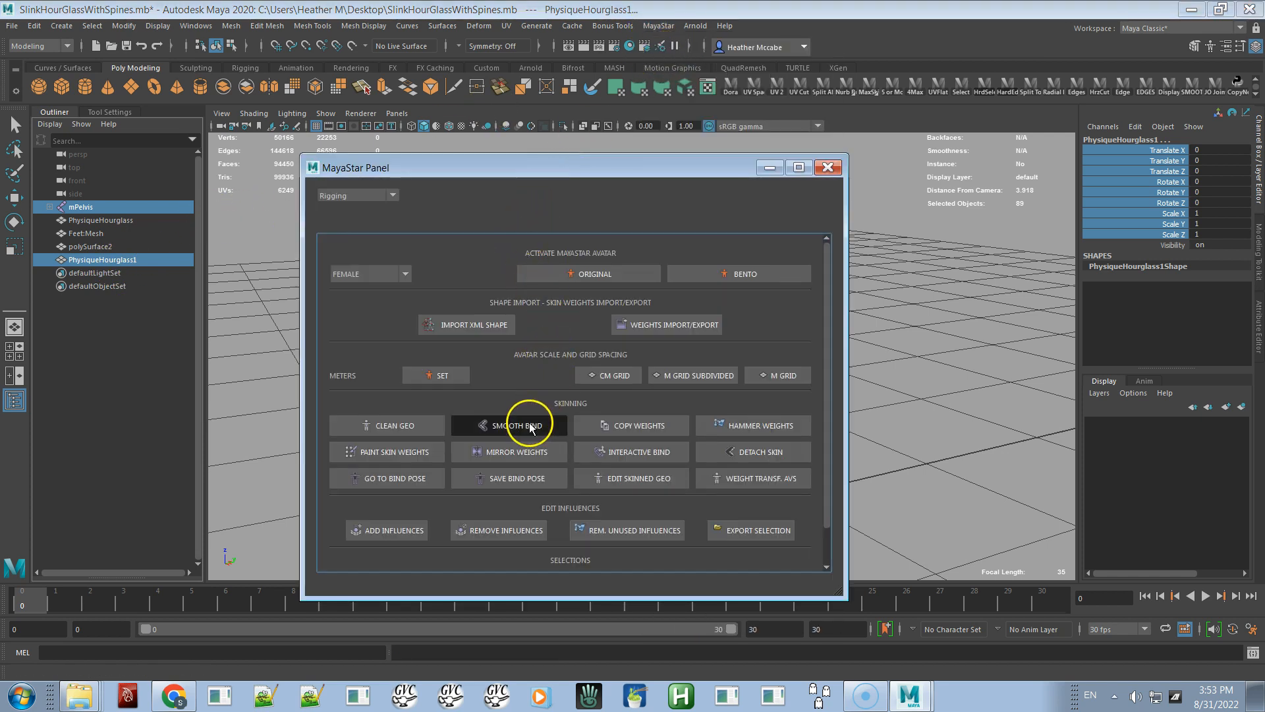
Step: Copy the skin weights from PhysiqueHourglass to PhysiqueHourglass1
left_click(98, 221)
left_click(116, 259, "ctrl")
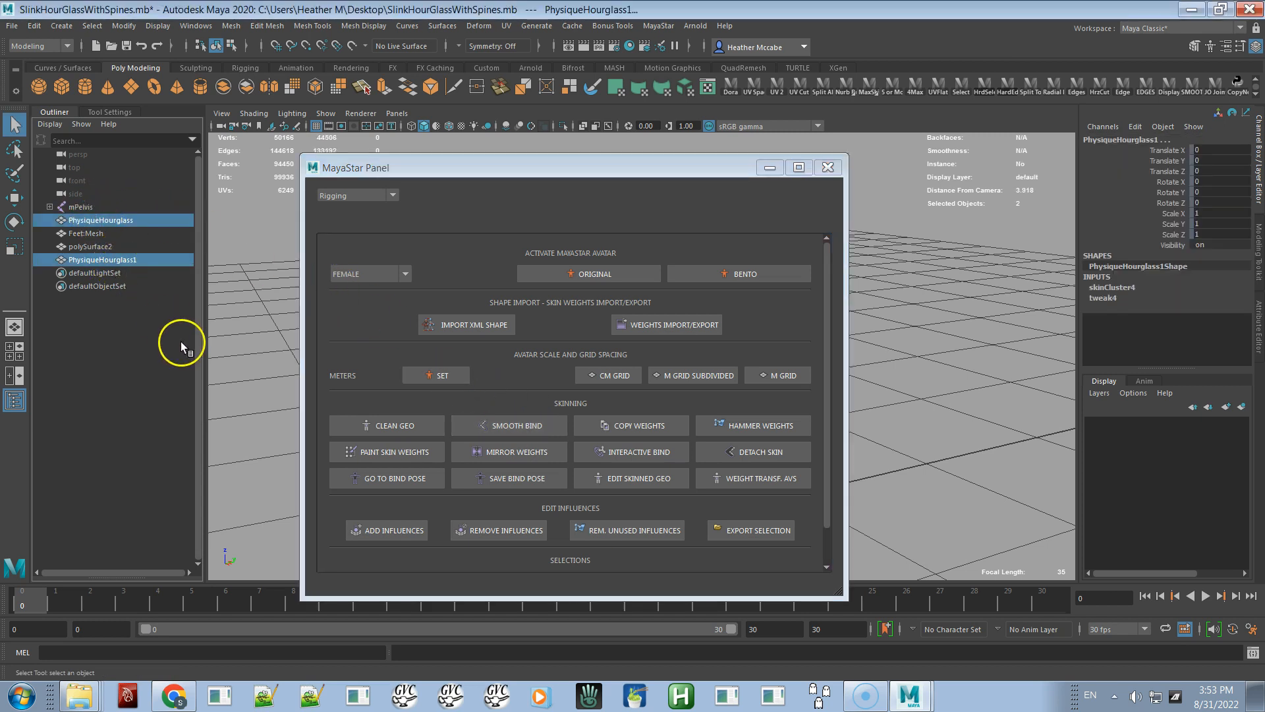
left_click(603, 424)
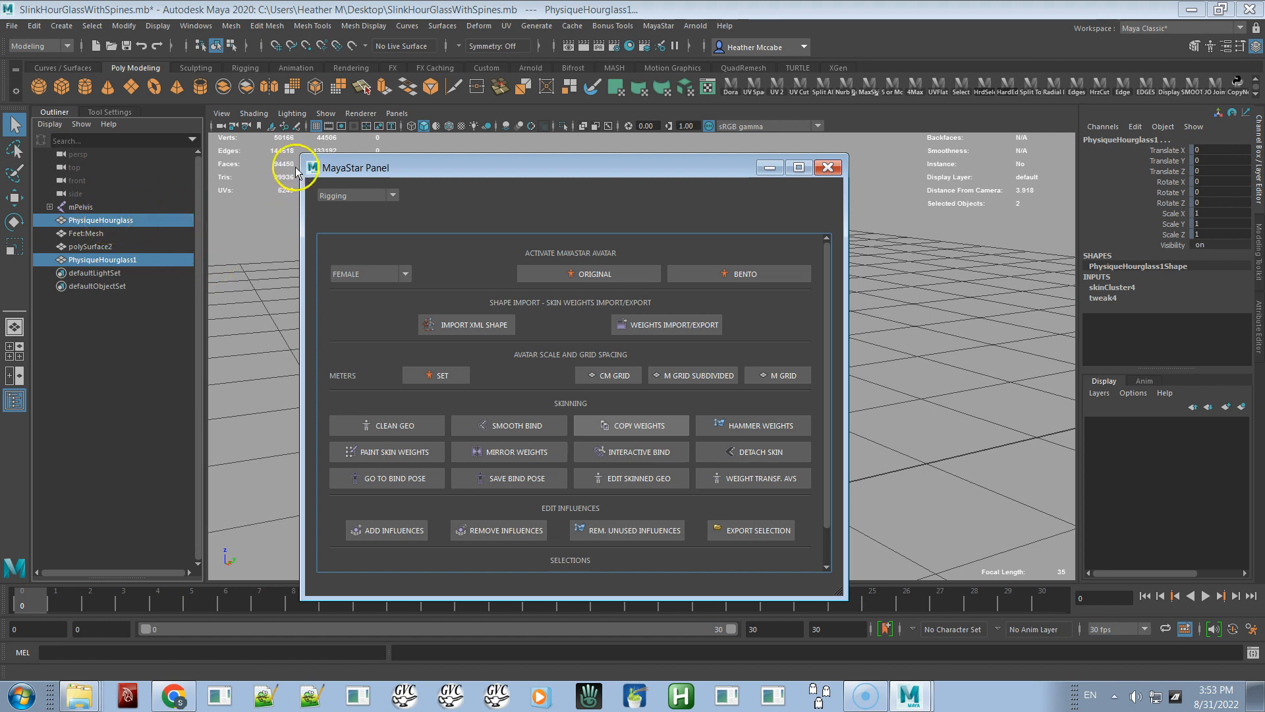
Step: Delete the original PhysiqueHourglass mesh, keeping the newly bound copy
left_click_drag(417, 165, 404, 129)
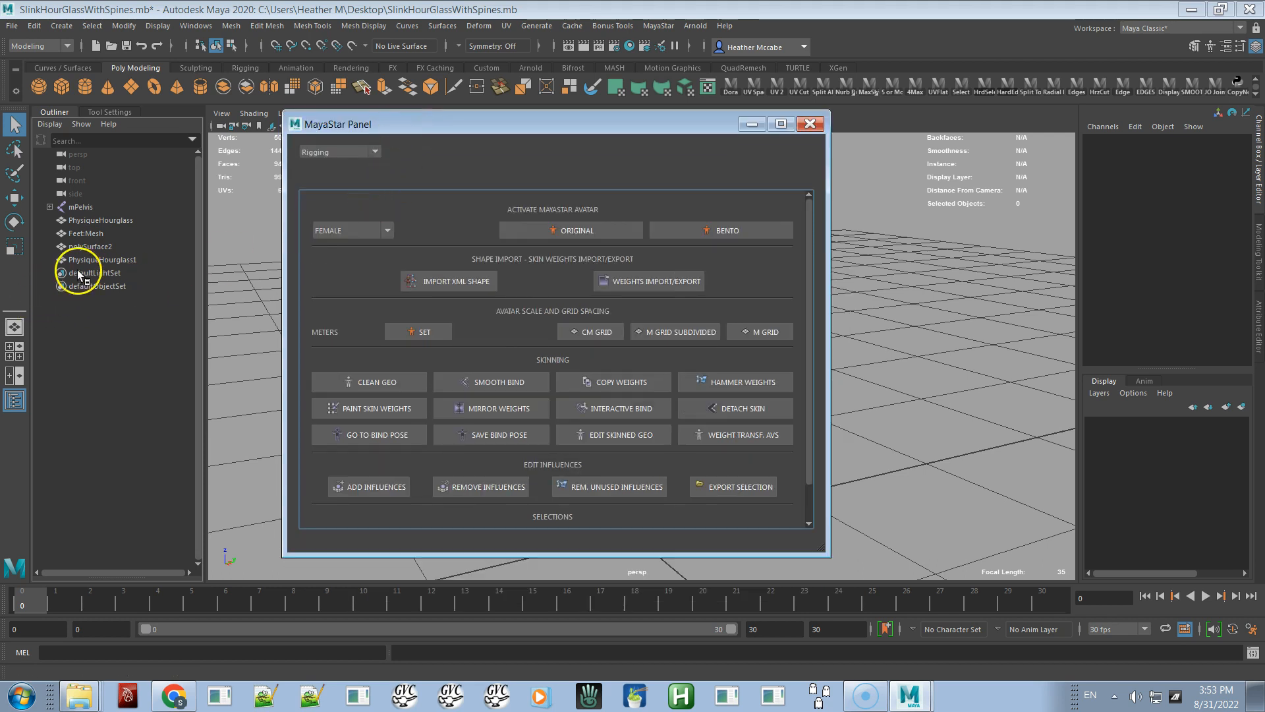
left_click(98, 220)
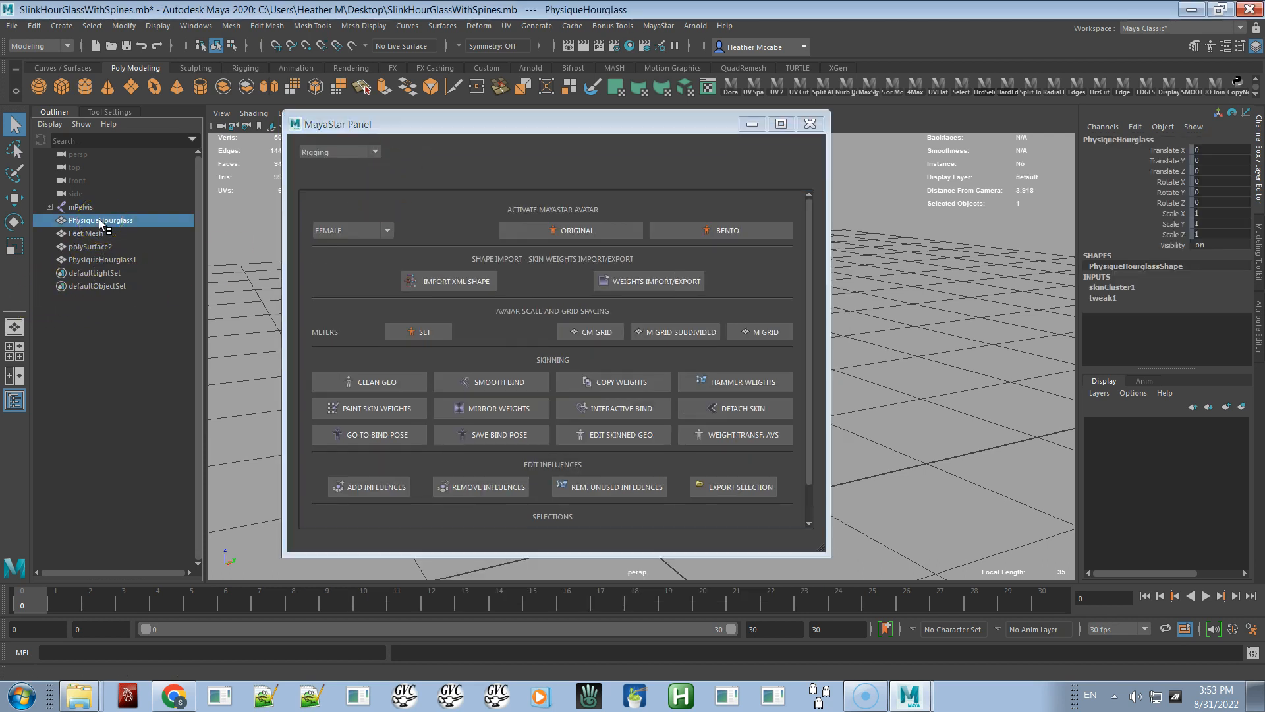
key("Delete")
Step: Rename PhysiqueHourglass1 as PhysiqueHourglass and close the MayaStar panel
left_click(97, 248)
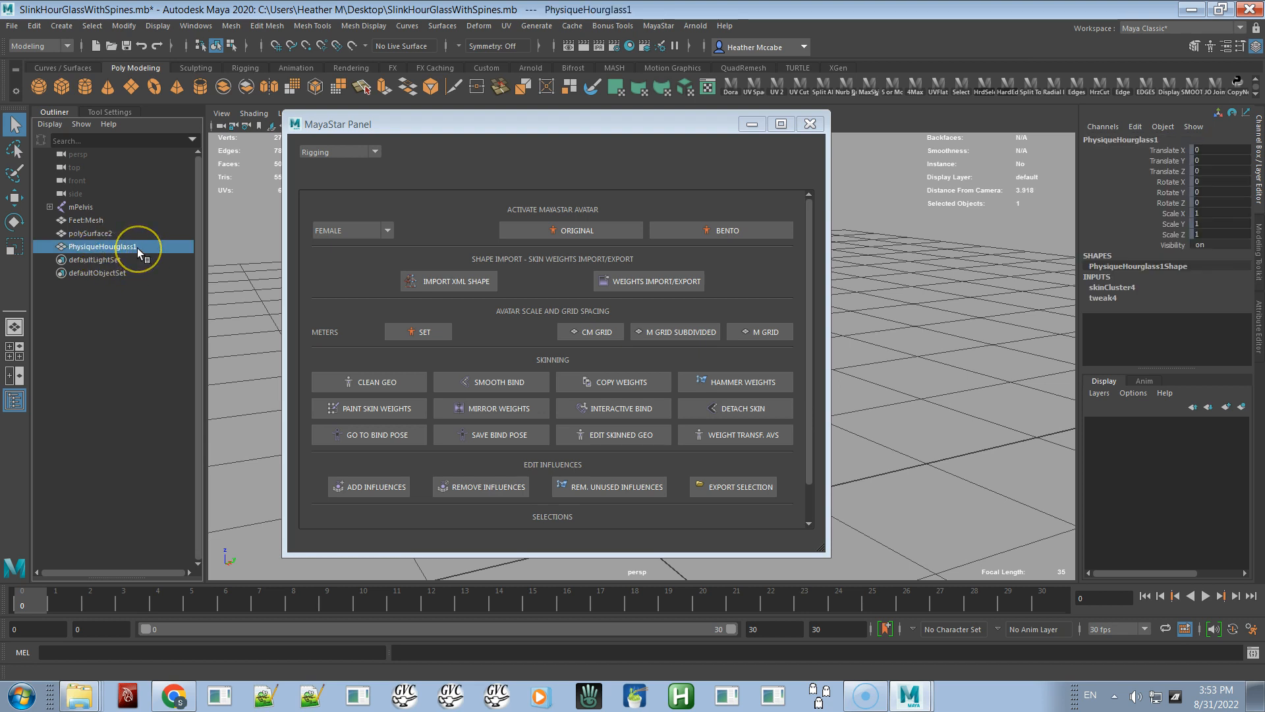
double_click(137, 248)
left_click(147, 247)
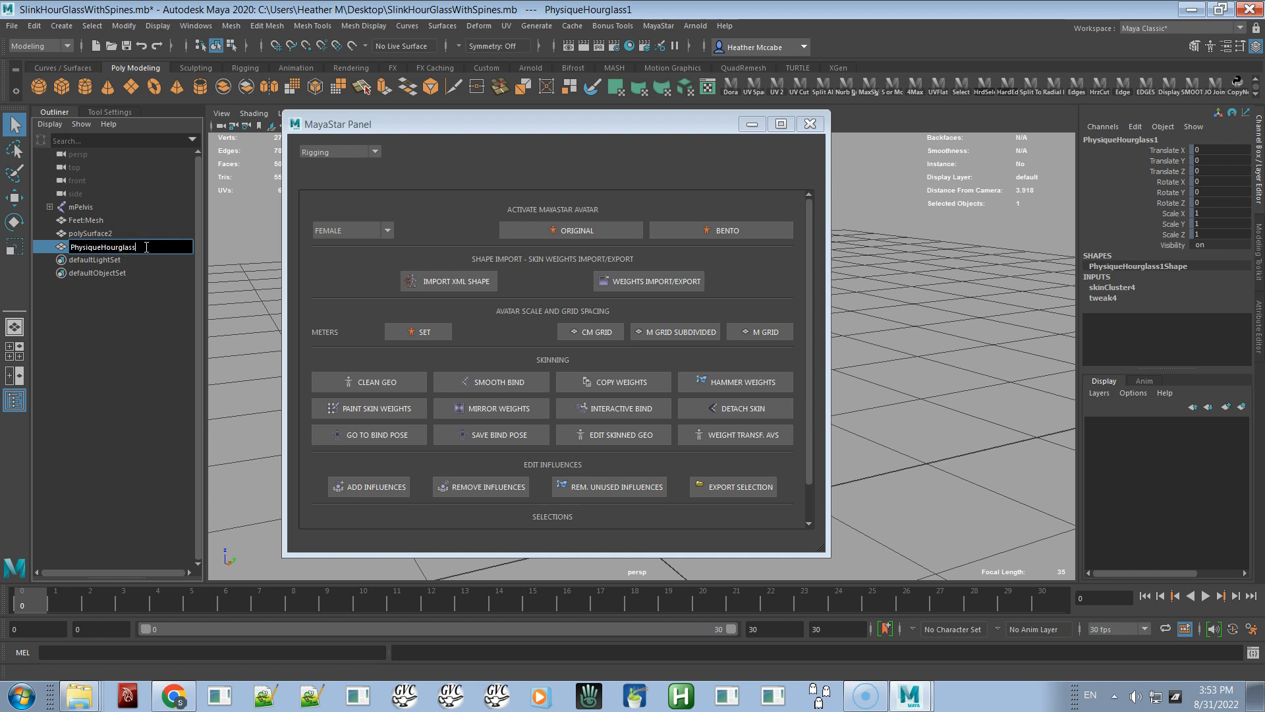
key("Return")
left_click(129, 246)
left_click(809, 124)
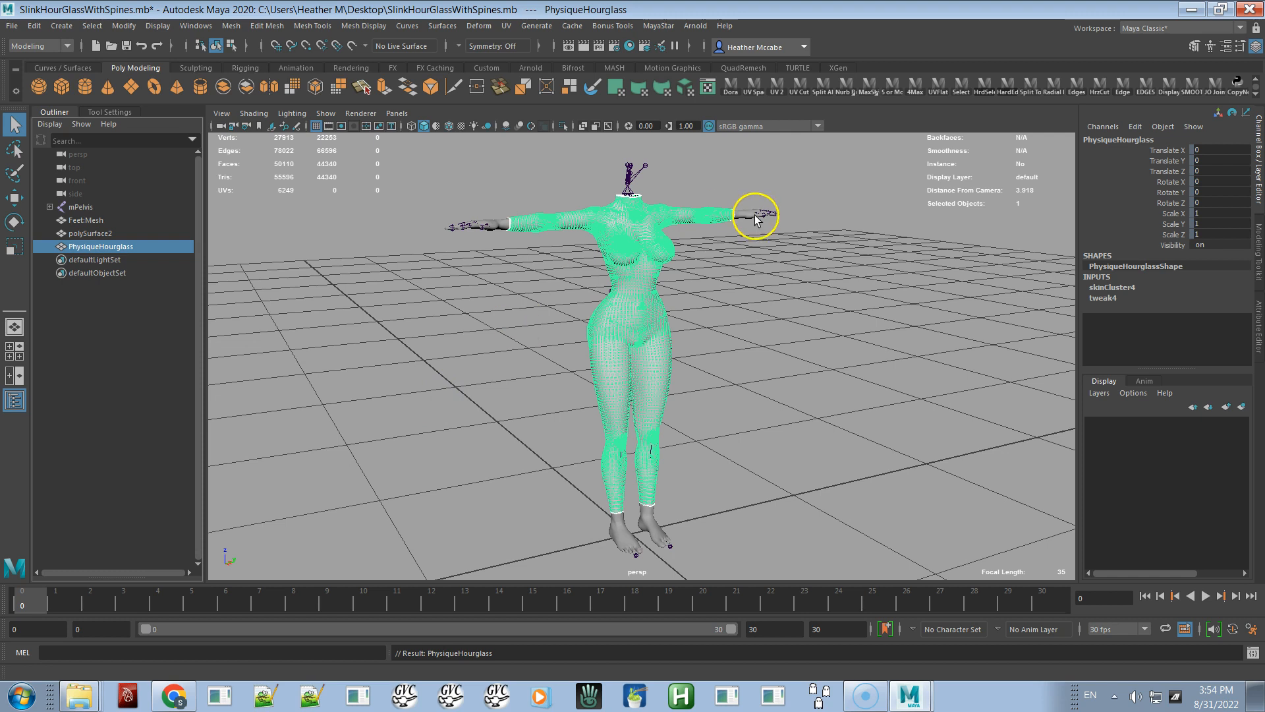
left_click(669, 27)
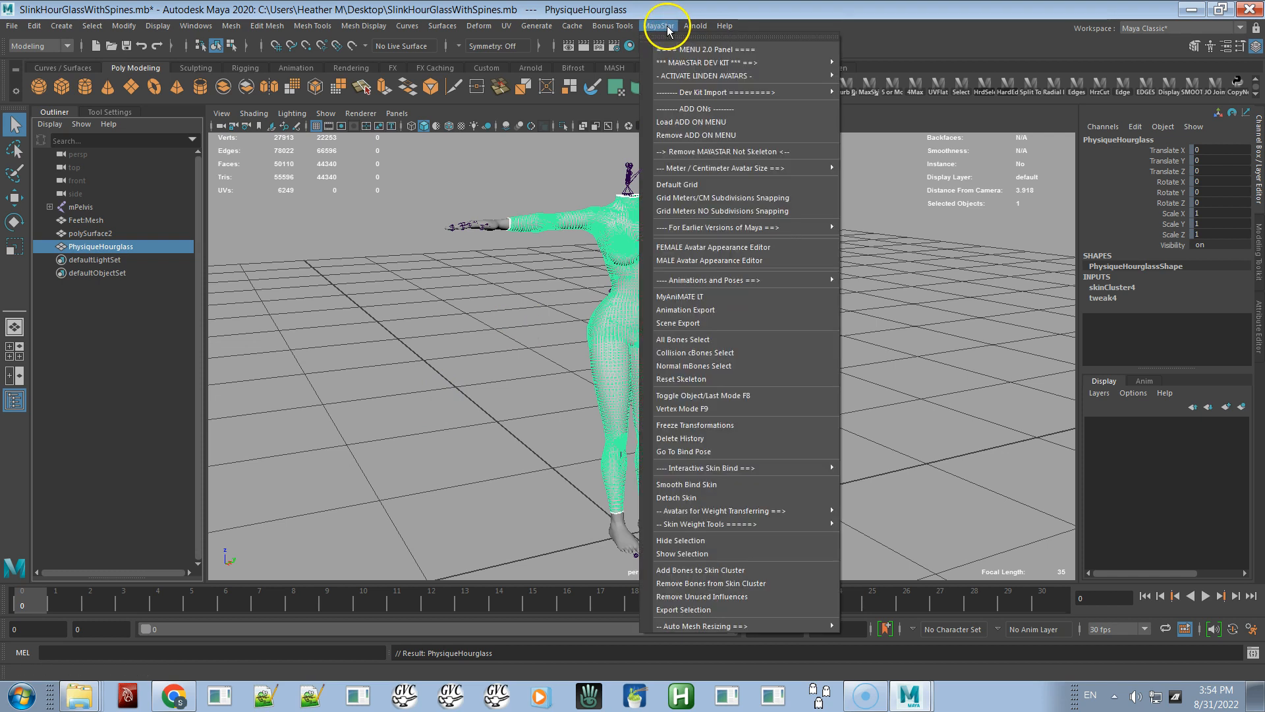
mouse_move(748, 92)
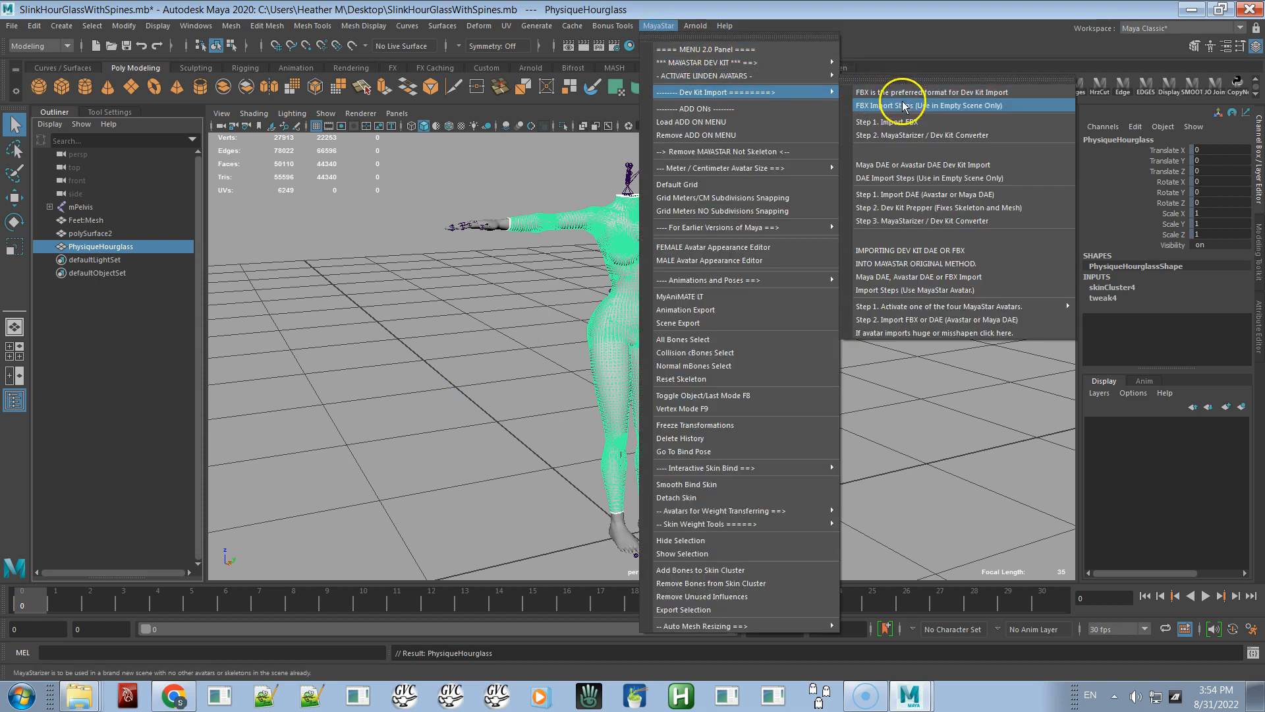
mouse_move(795, 527)
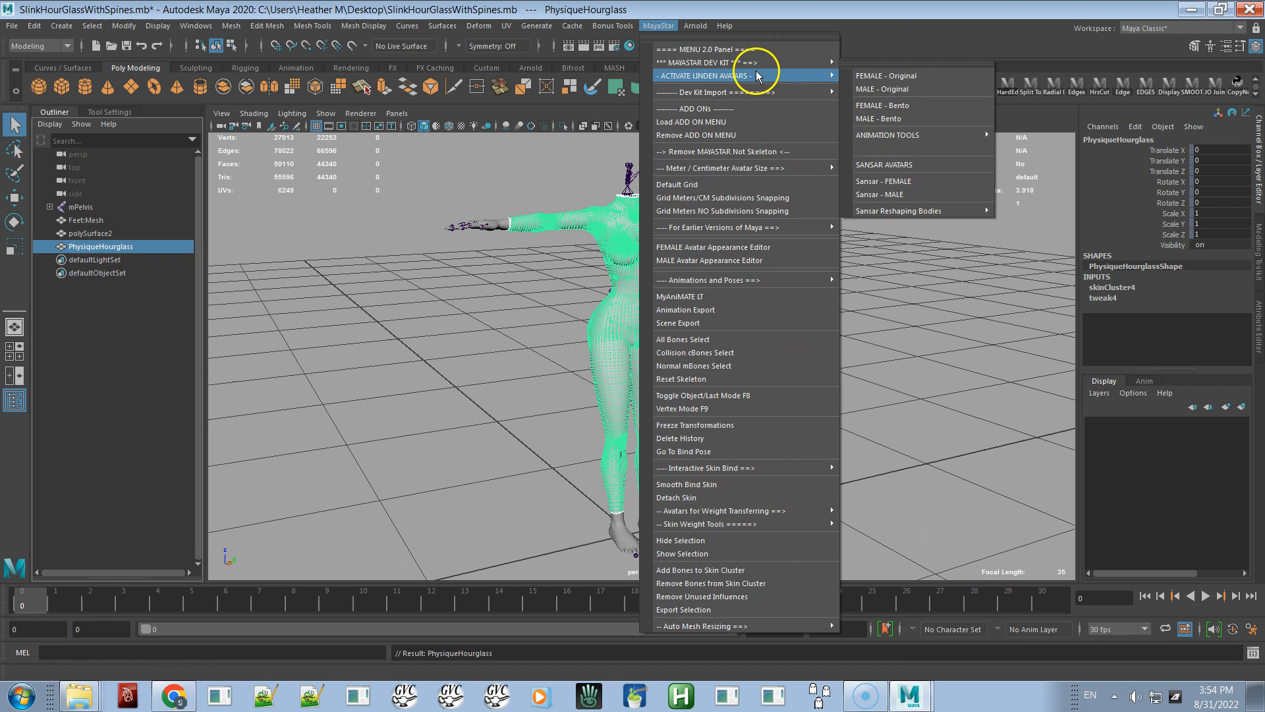
left_click(749, 50)
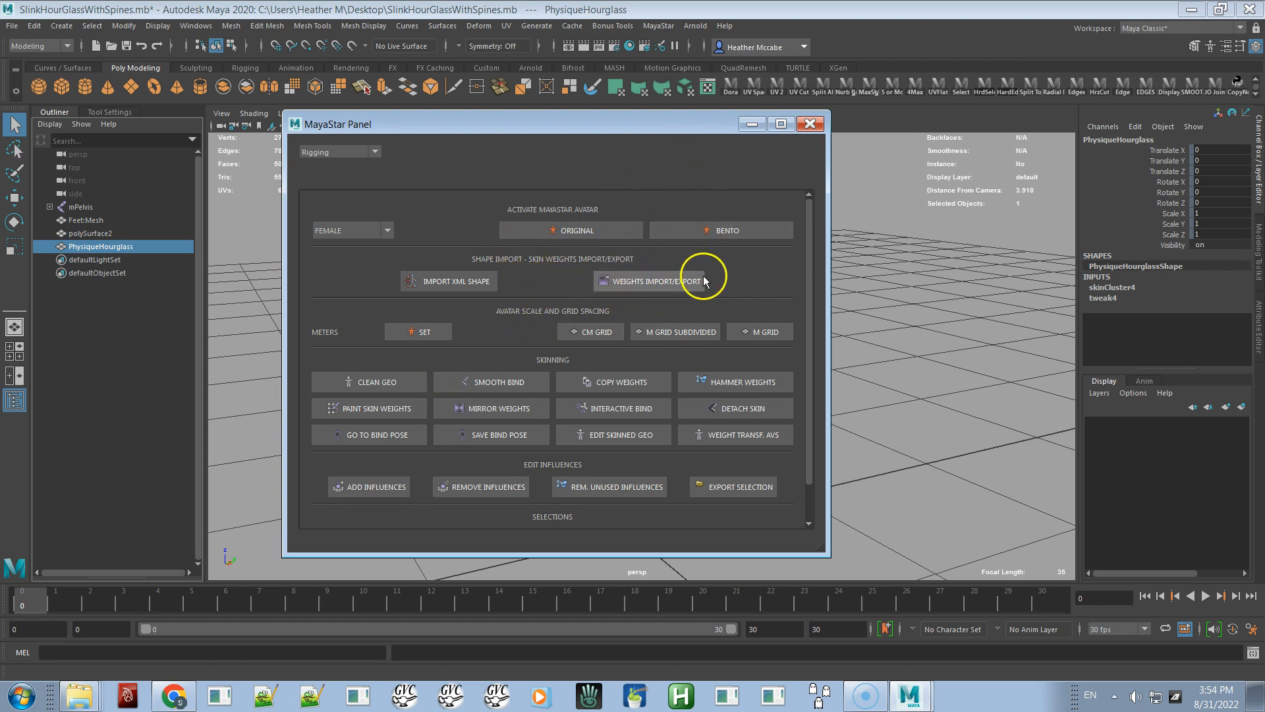
left_click(811, 125)
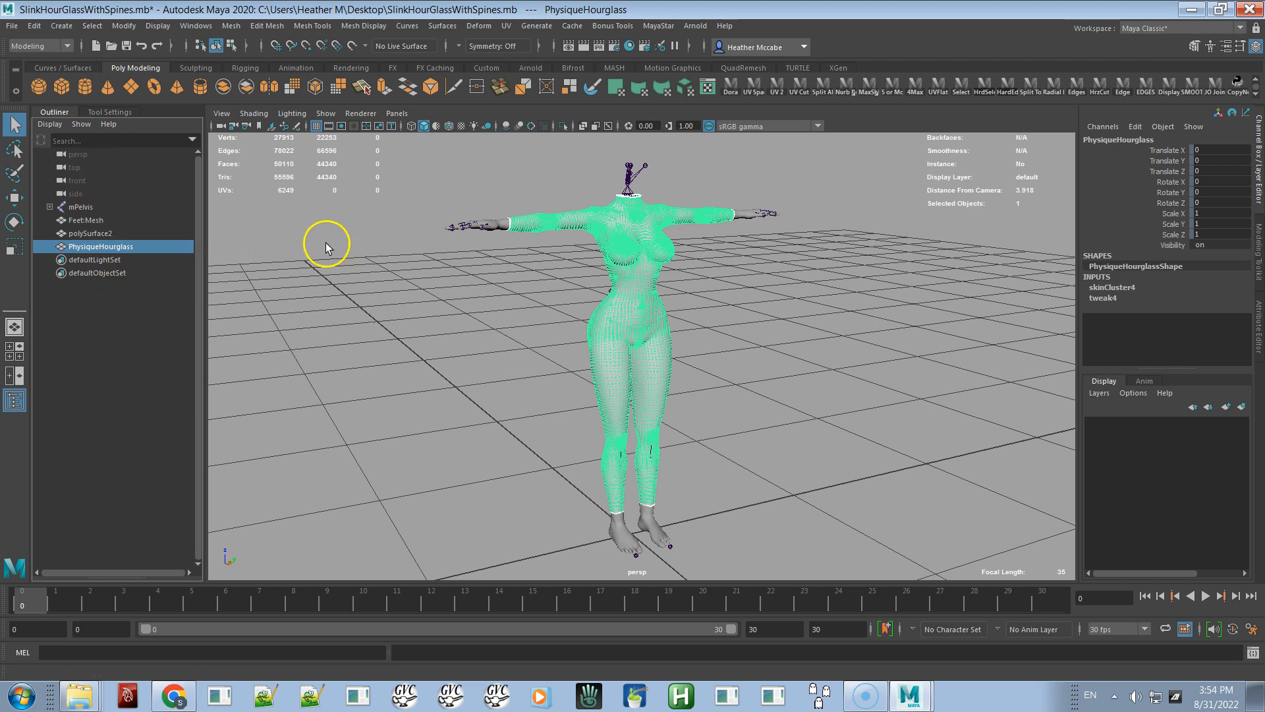
Step: Select Feet:Mesh to check the feet and their skin cluster input
left_click(113, 217)
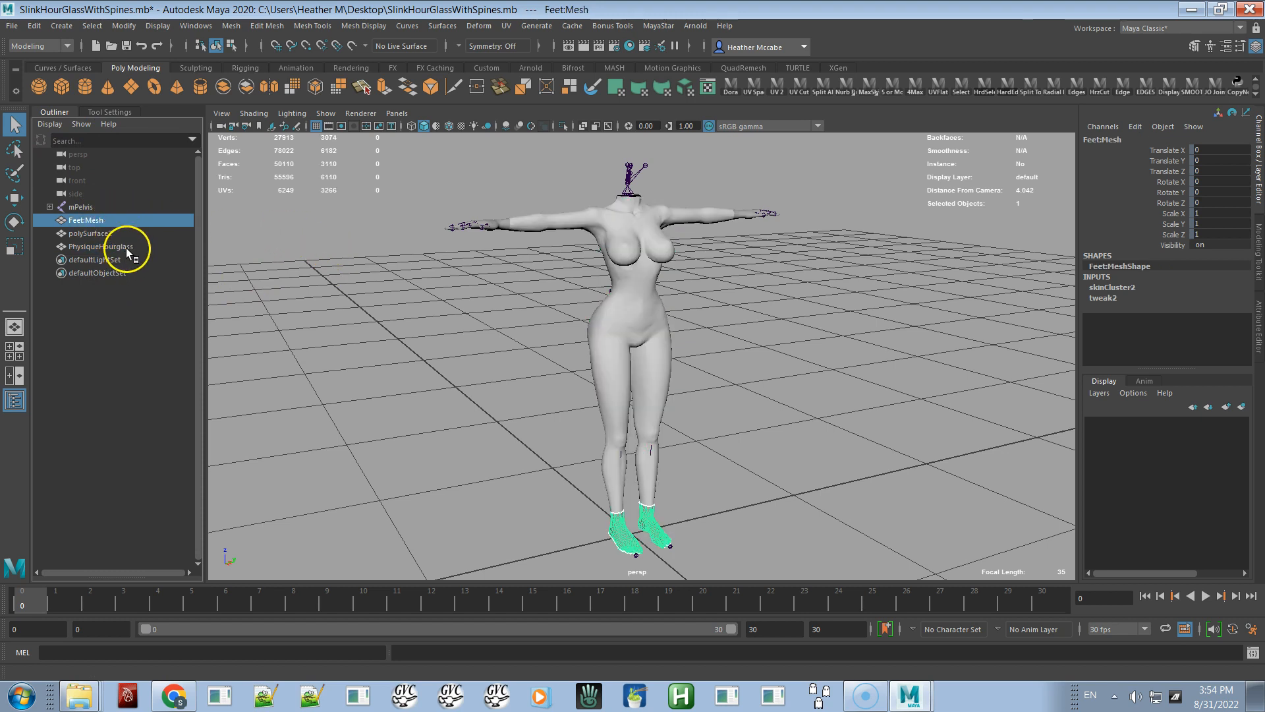